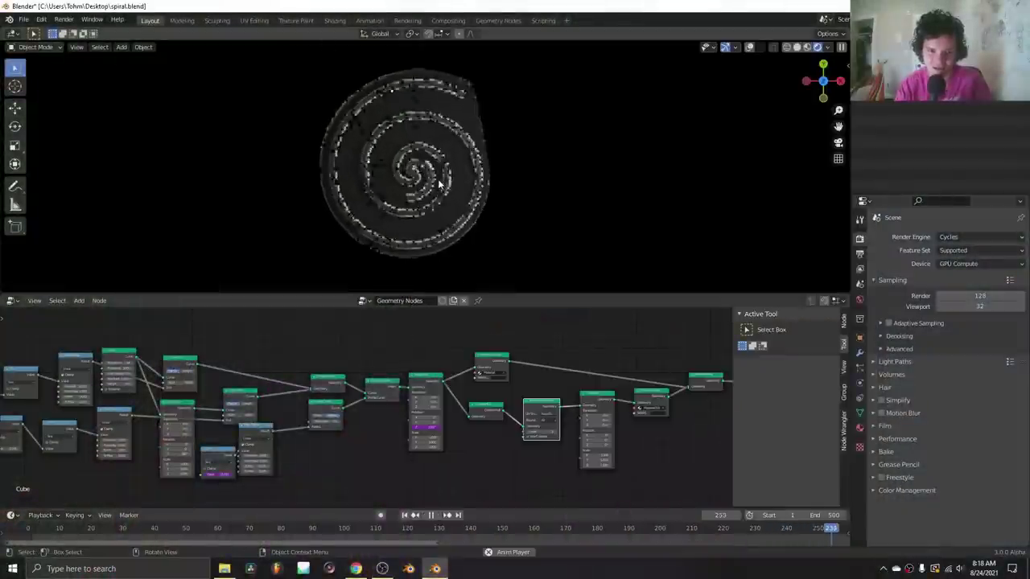
# Play the finished spiral animation in a maximized 3D viewport to preview the effect
pyautogui.press('space')
pyautogui.moveTo(273, 398); pyautogui.dragTo(313, 398, button='middle')
pyautogui.hotkey('ctrl', 'space')
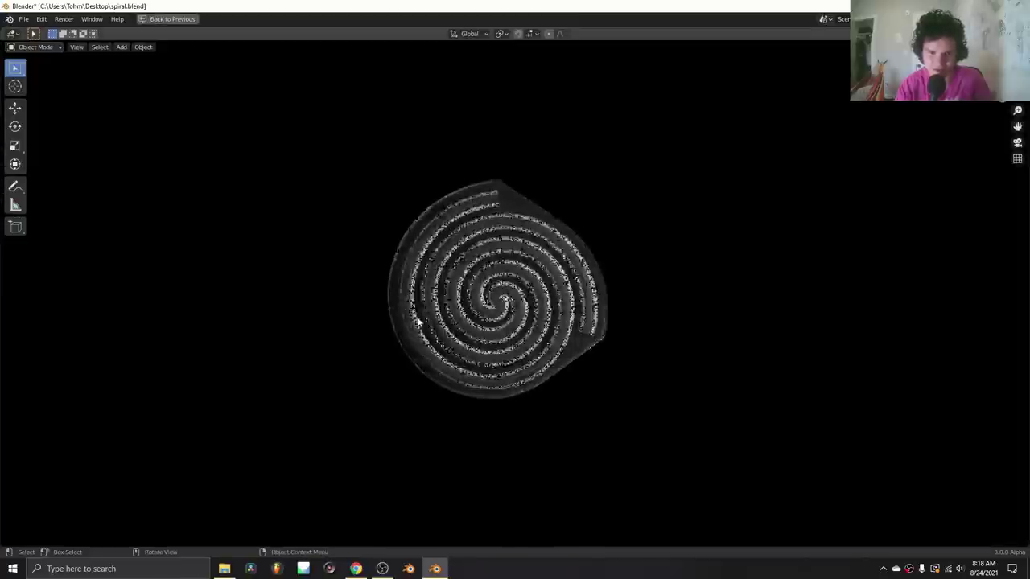
pyautogui.press('space')
pyautogui.press('space')
# Start a new file with the default cube scene and make the program window fullscreen
pyautogui.hotkey('ctrl', 'n')
pyautogui.click(443, 223)
pyautogui.click(555, 306)
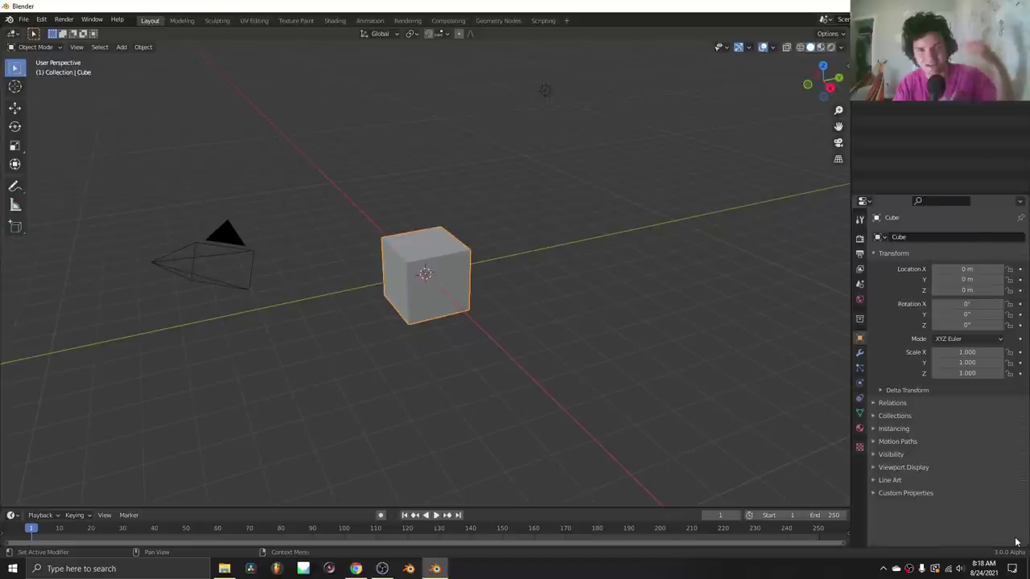
pyautogui.press('q')
pyautogui.click(393, 244)
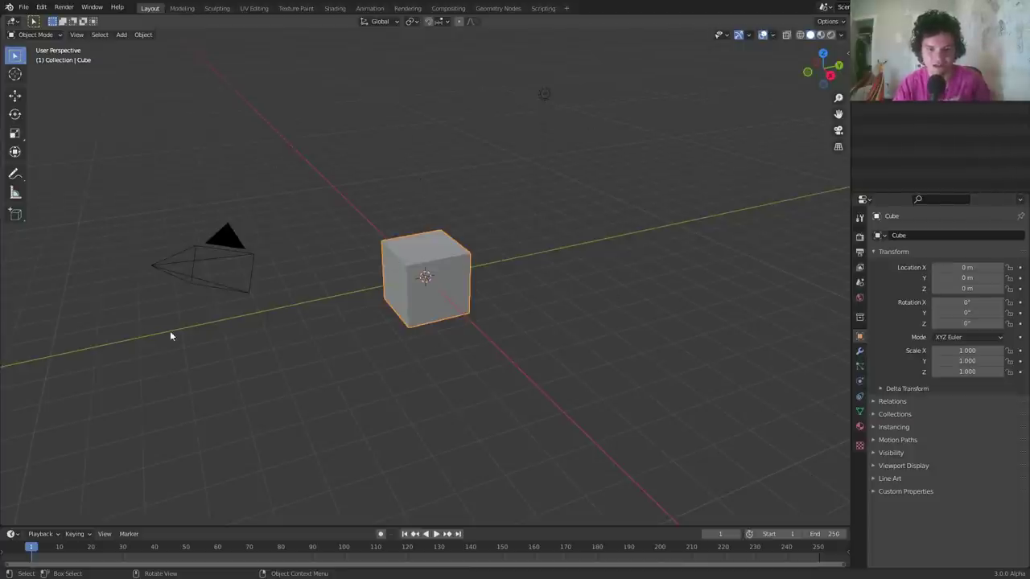
# Split the 3D viewport horizontally and turn the lower area into a Geometry Node editor
pyautogui.moveTo(4, 521); pyautogui.dragTo(6, 311)
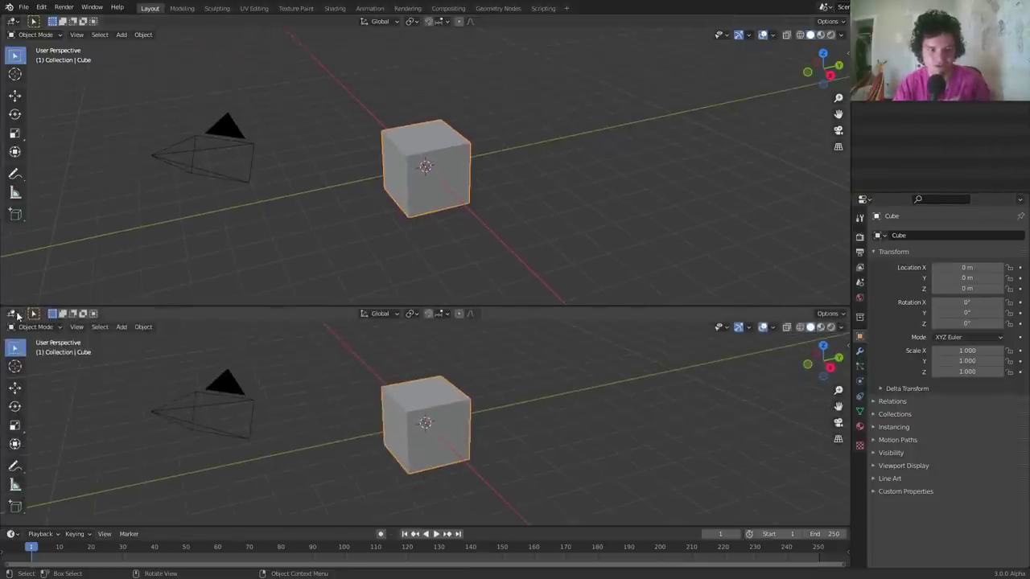
pyautogui.click(14, 313)
pyautogui.click(36, 405)
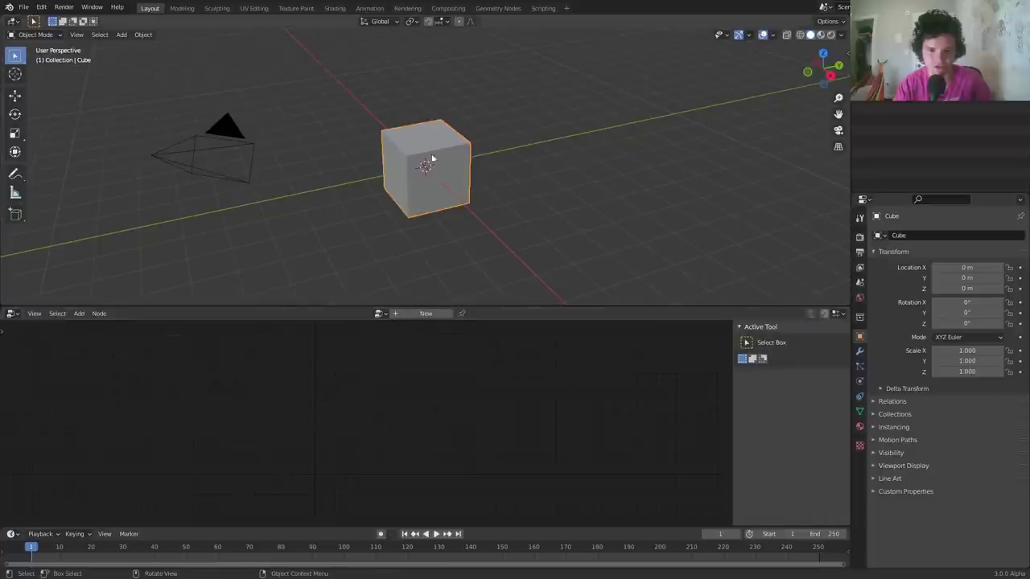
# Create a new geometry node tree on the cube, check its modifier, and show the render properties
pyautogui.click(425, 313)
pyautogui.press('Home')
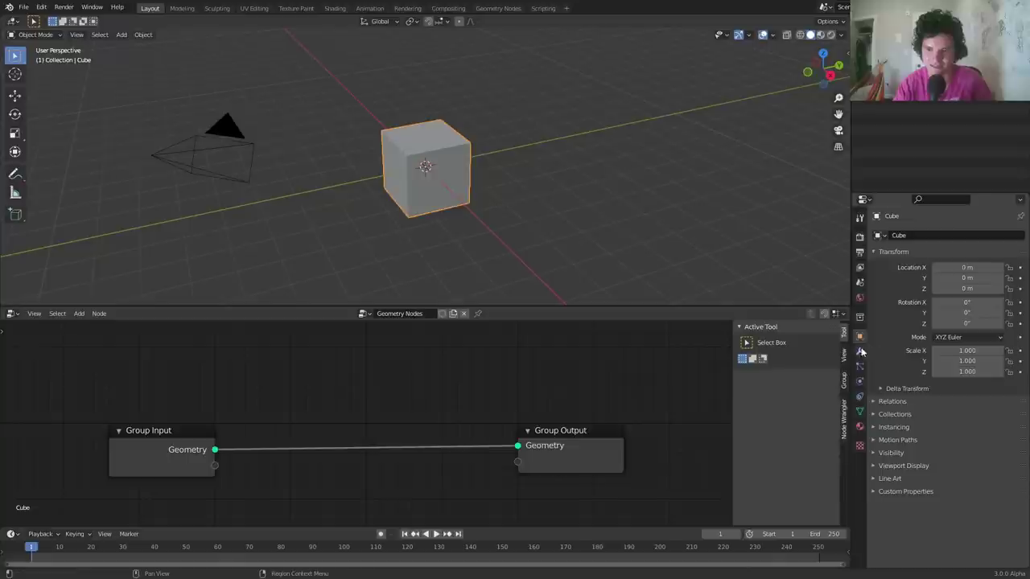
pyautogui.click(860, 352)
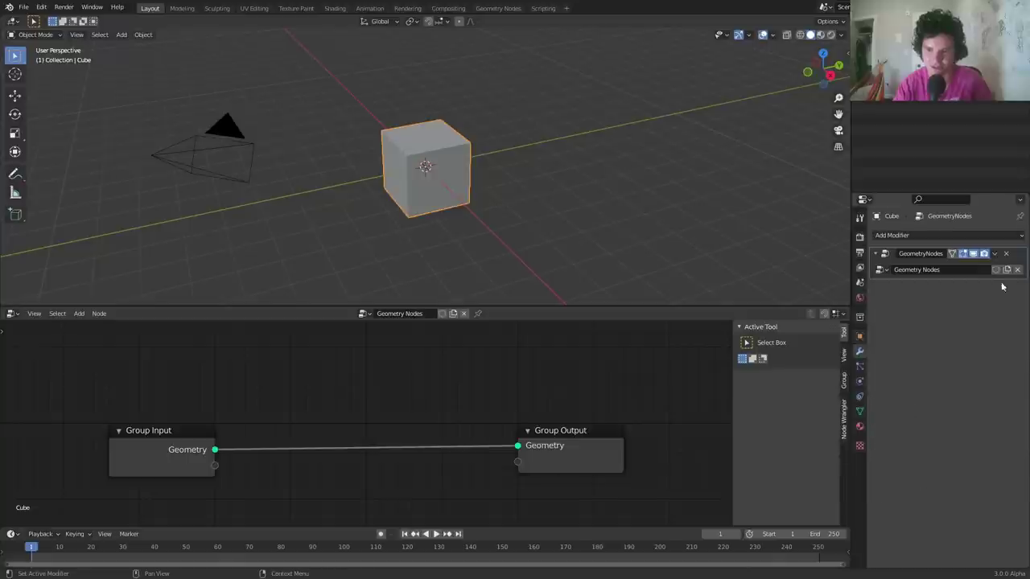
pyautogui.click(859, 239)
# Delete the Group Input node from the geometry node tree
pyautogui.moveTo(329, 426); pyautogui.dragTo(453, 415, button='middle')
pyautogui.moveTo(393, 484); pyautogui.dragTo(229, 411)
pyautogui.press('x')
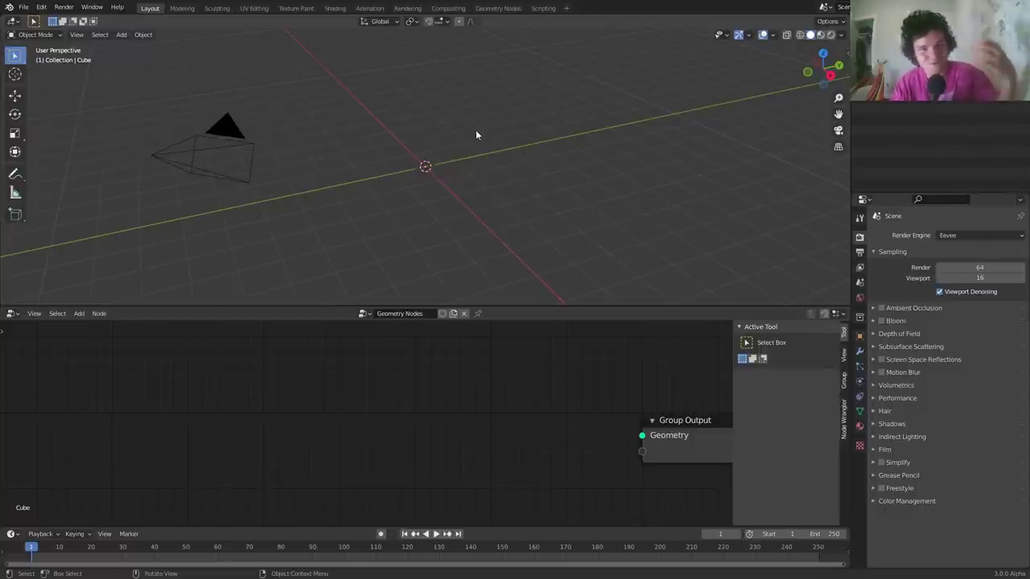
# Switch the viewport to top view, add a Curve Spiral node, and connect its curve to the Group Output
pyautogui.moveTo(559, 407); pyautogui.dragTo(508, 393, button='middle')
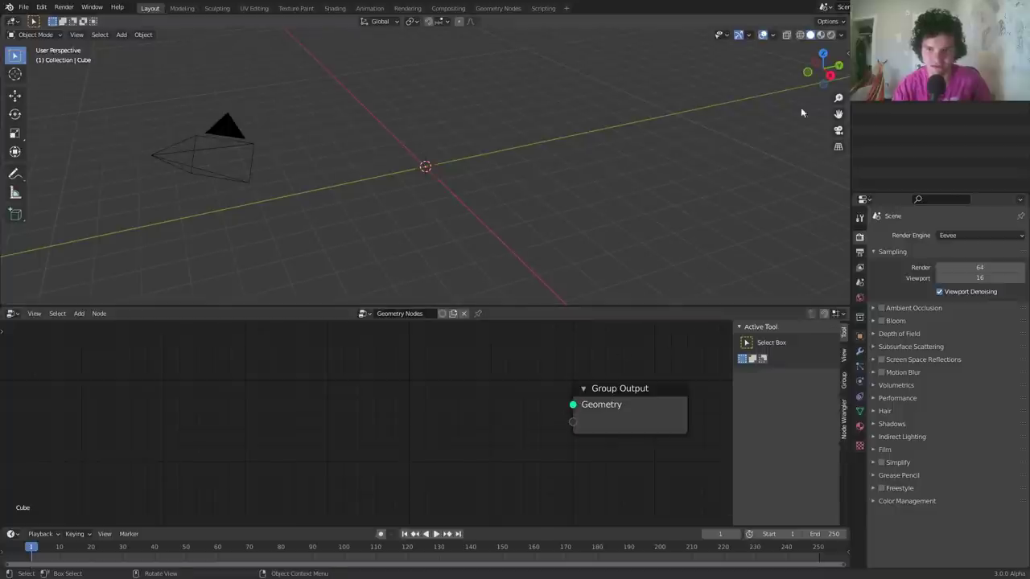
pyautogui.scroll(-4, 313, 135)
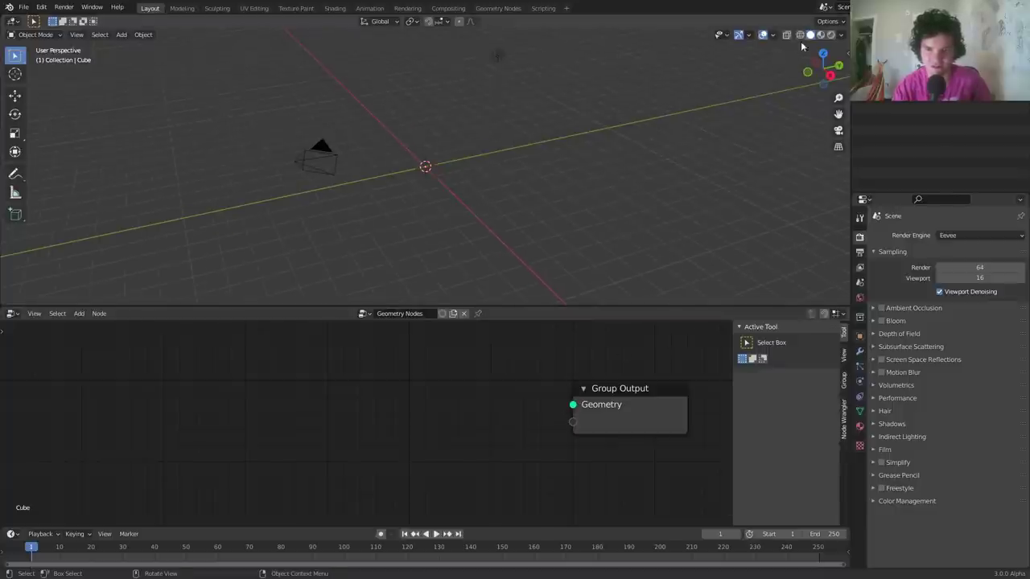
pyautogui.click(822, 53)
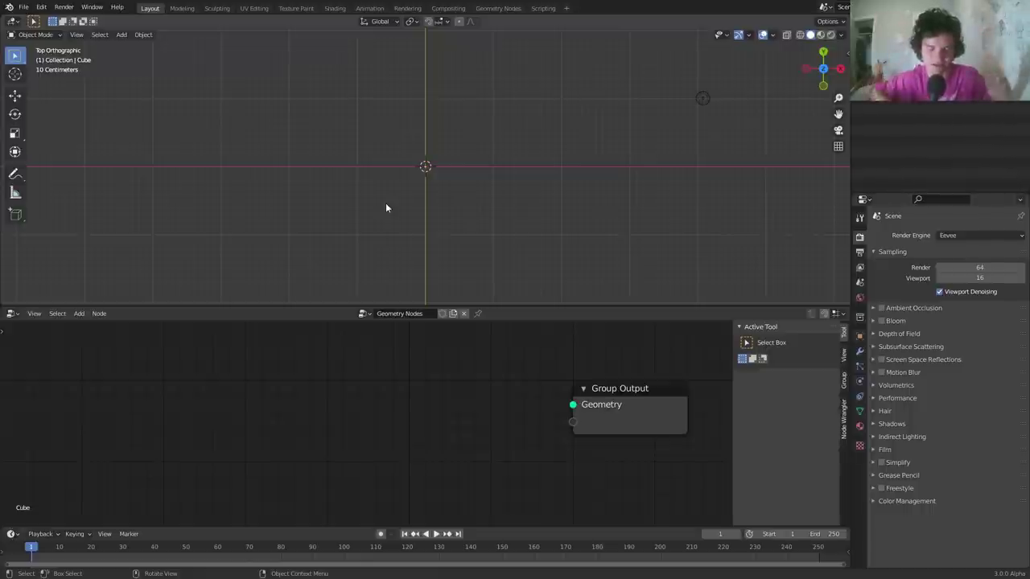
pyautogui.hotkey('shift', 'a')
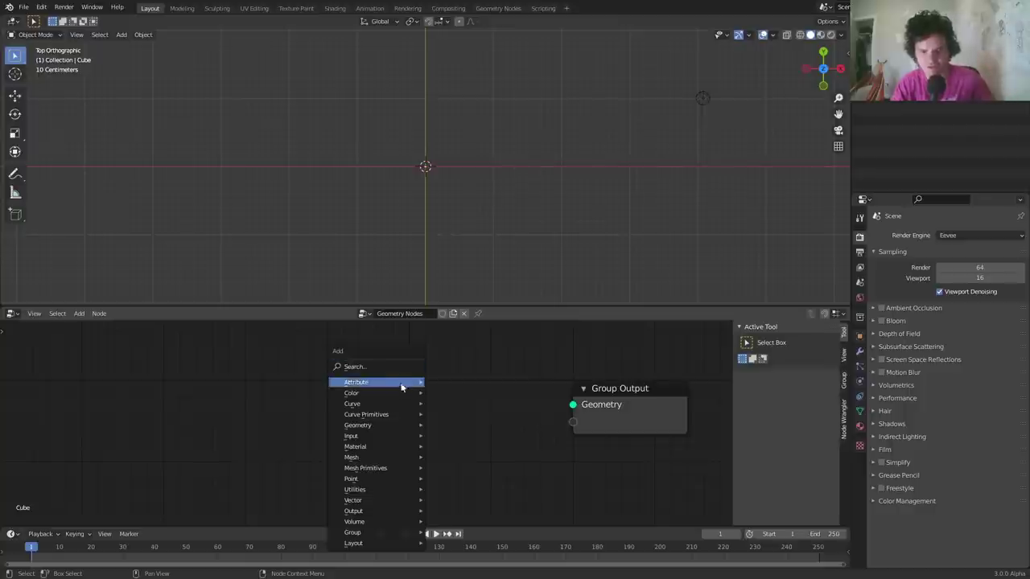
pyautogui.moveTo(400, 392)
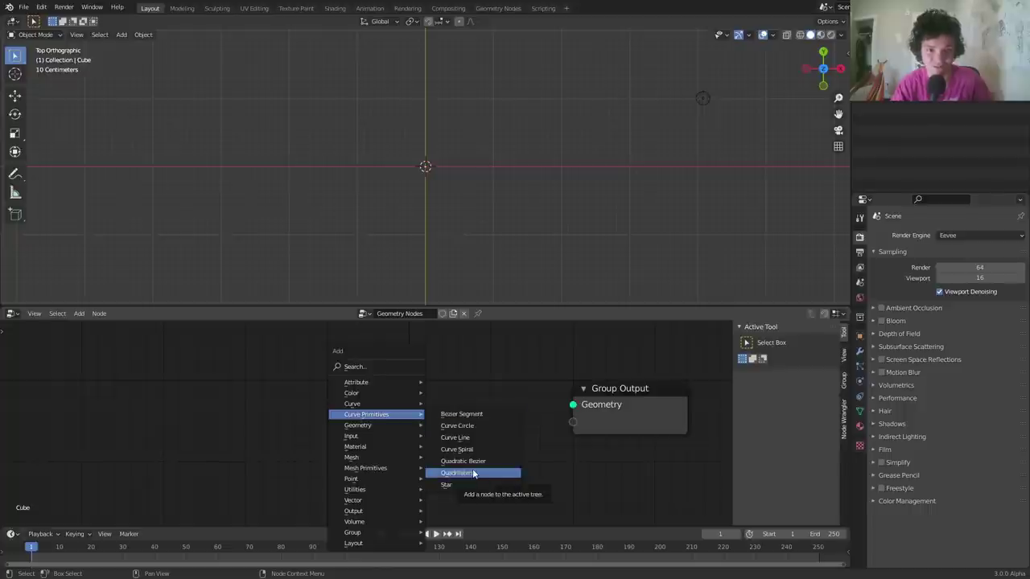
pyautogui.click(456, 451)
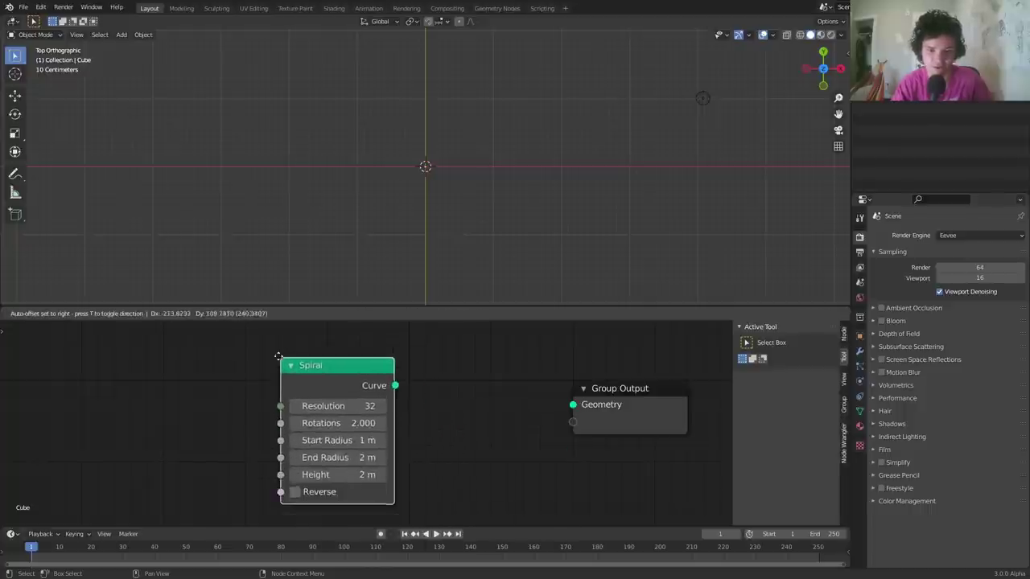
pyautogui.moveTo(569, 408); pyautogui.dragTo(570, 408)
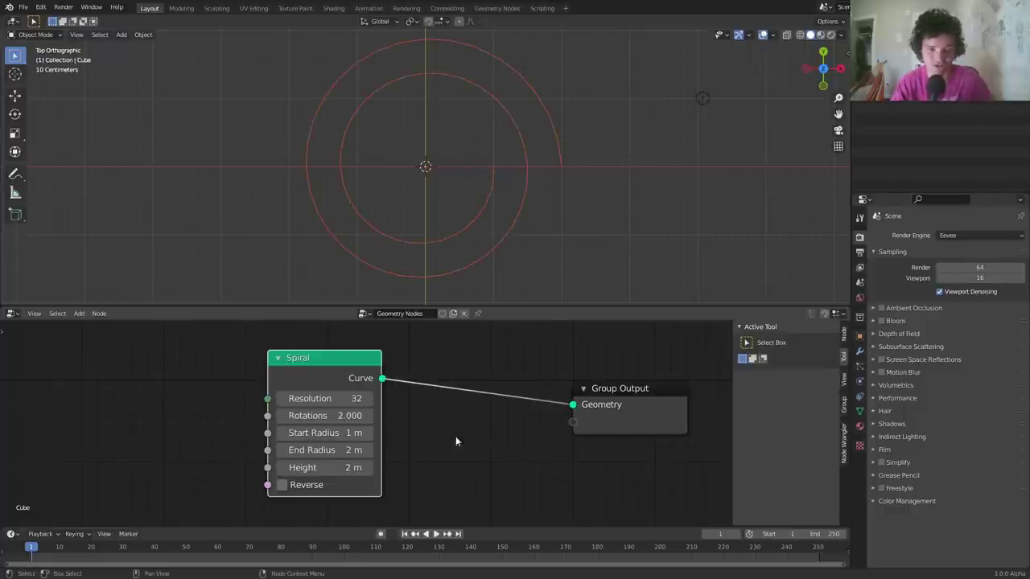
# Set the Spiral node's Resolution to 60 and its Start Radius to 0 m
pyautogui.moveTo(323, 398)
pyautogui.mouseDown()
pyautogui.moveTo(273, 400)
pyautogui.moveTo(330, 402)
pyautogui.mouseUp()
pyautogui.click(330, 401)
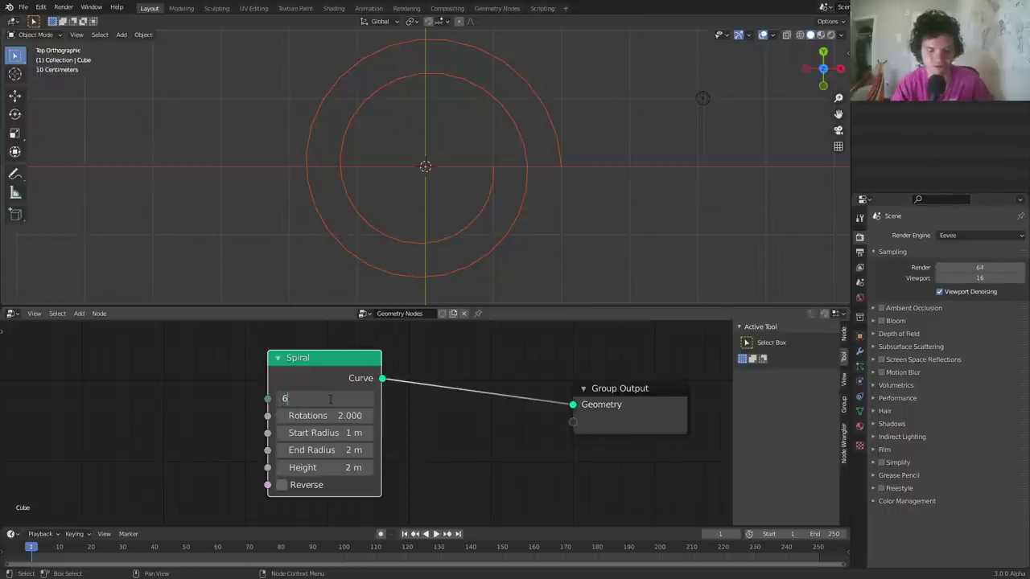
pyautogui.press('Return')
pyautogui.moveTo(338, 433)
pyautogui.mouseDown()
pyautogui.moveTo(306, 433)
pyautogui.moveTo(362, 433)
pyautogui.moveTo(348, 433)
pyautogui.mouseUp()
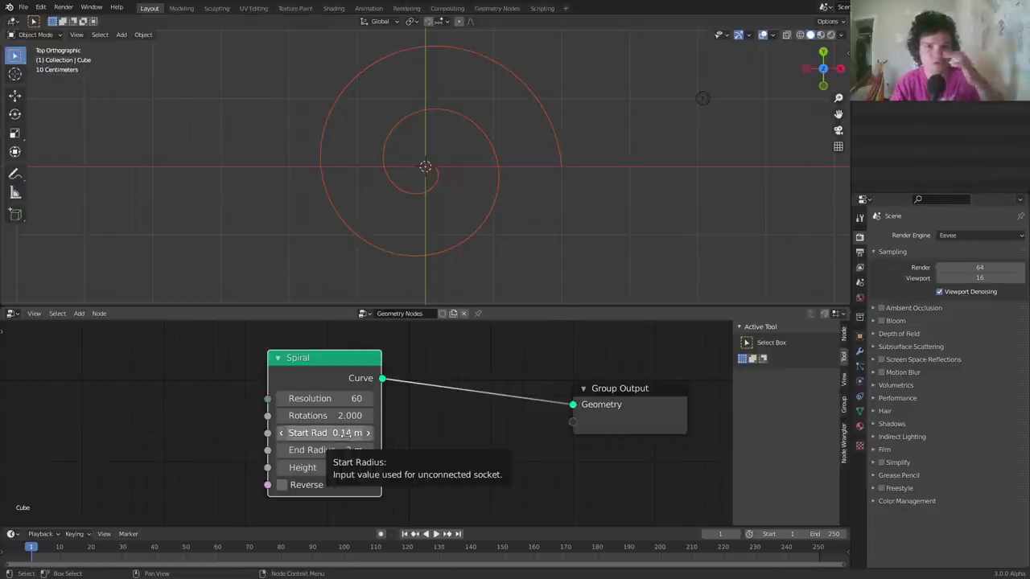
pyautogui.click(347, 433)
pyautogui.write('0')
pyautogui.press('Return')
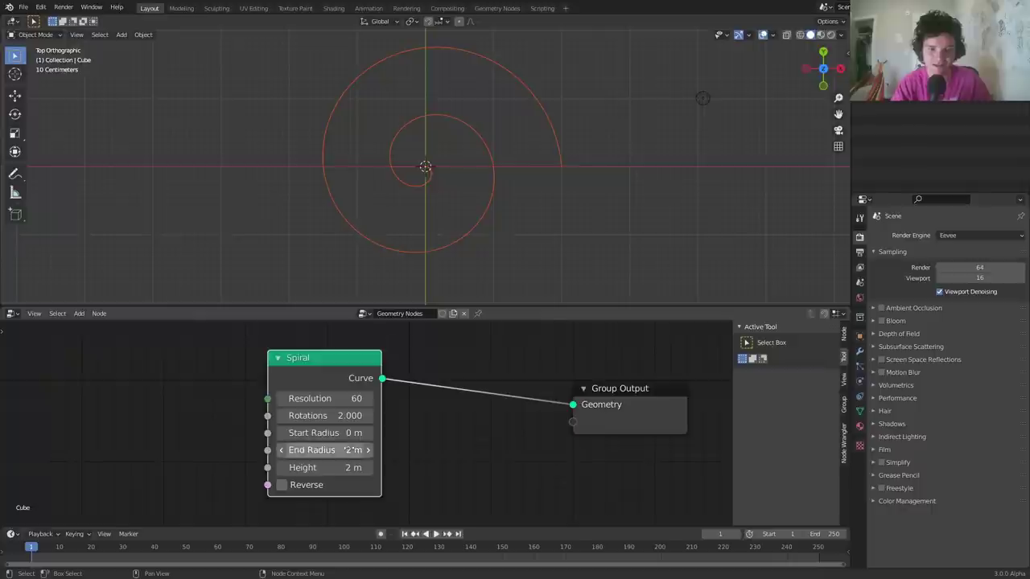
# Try rotating the spiral object and varying the End Radius, reverting both changes
pyautogui.press('r')
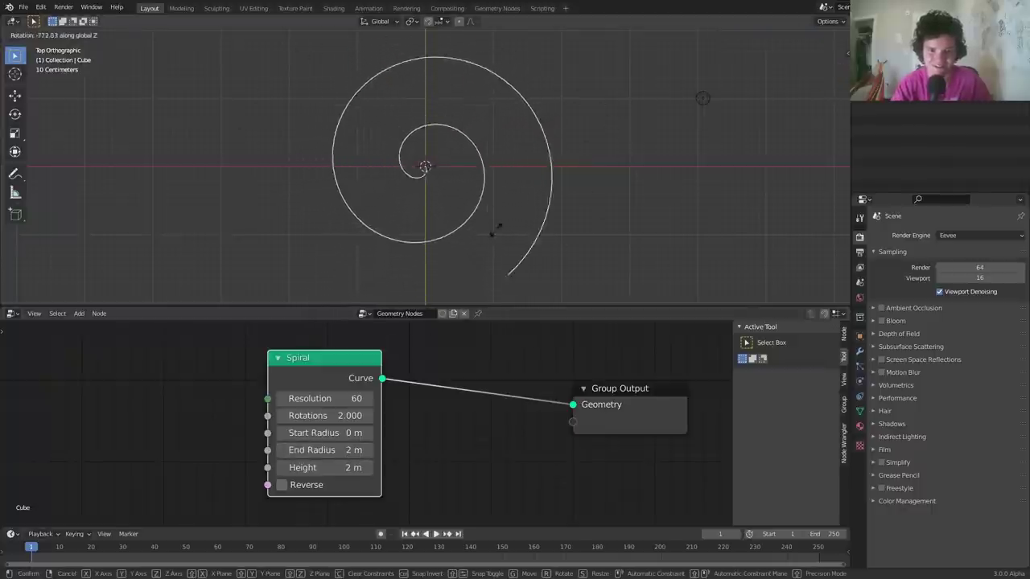
pyautogui.click(544, 152)
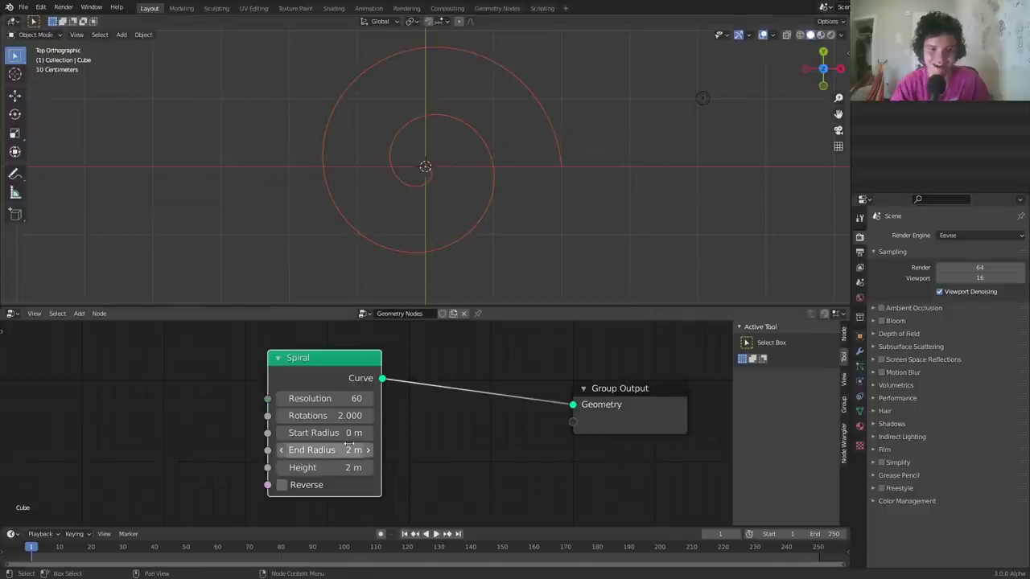
pyautogui.moveTo(336, 451); pyautogui.dragTo(359, 451)
pyautogui.hotkey('ctrl', 'z')
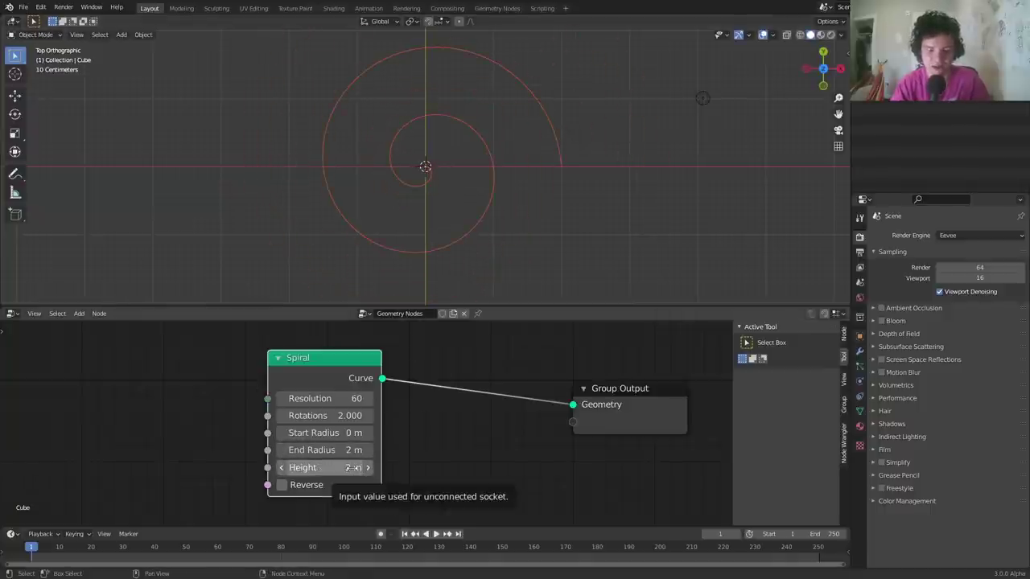
# Flatten the spiral by setting its Height to 0 m, and return the viewport to top view
pyautogui.moveTo(391, 156); pyautogui.dragTo(430, 94, button='middle')
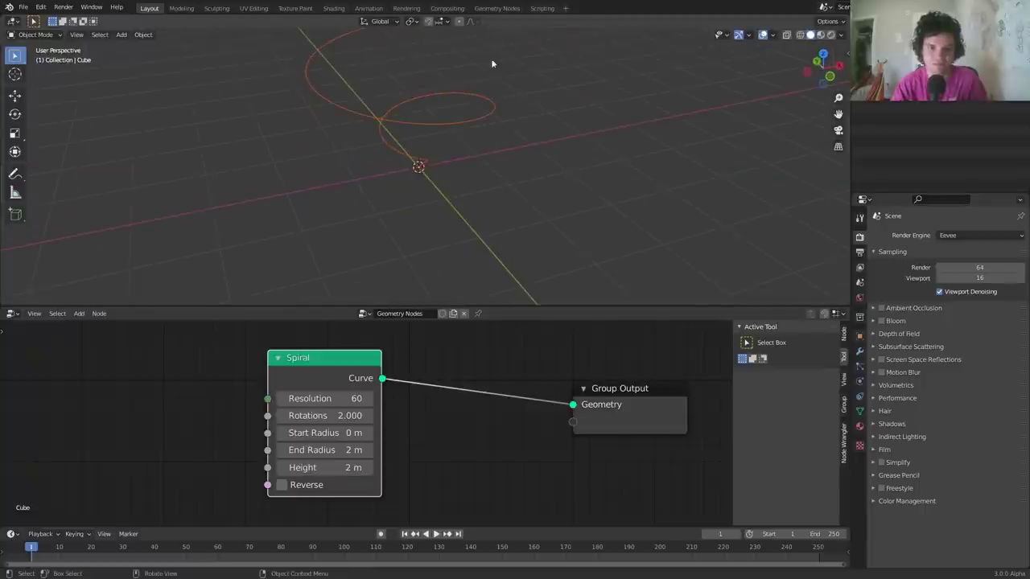
pyautogui.doubleClick(356, 468)
pyautogui.write('0')
pyautogui.press('Return')
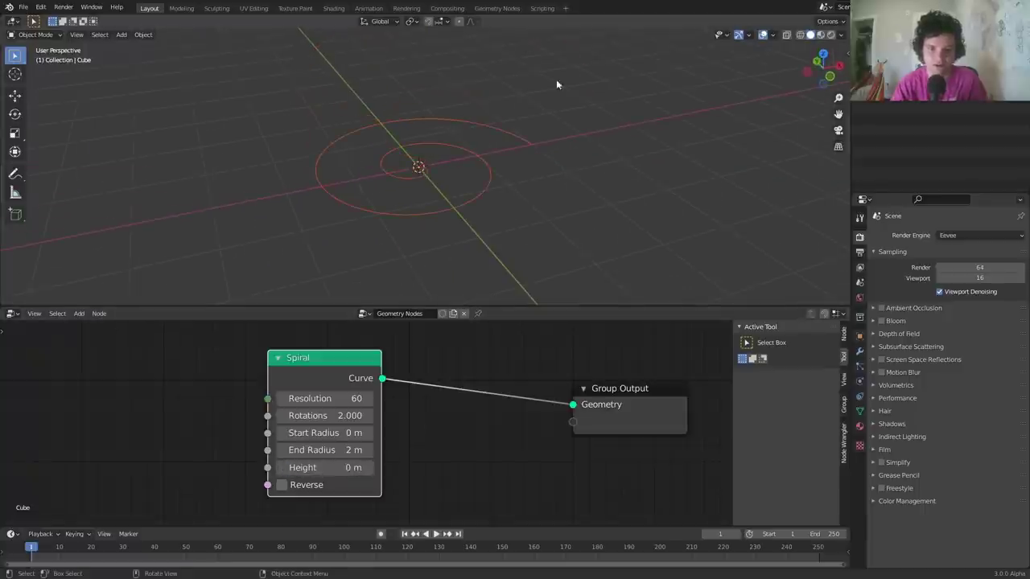
pyautogui.click(823, 54)
# Set the spiral's Rotations to 3 and move the Spiral node away from the Group Output
pyautogui.click(334, 415)
pyautogui.write('3')
pyautogui.press('Return')
pyautogui.scroll(2, 439, 162)
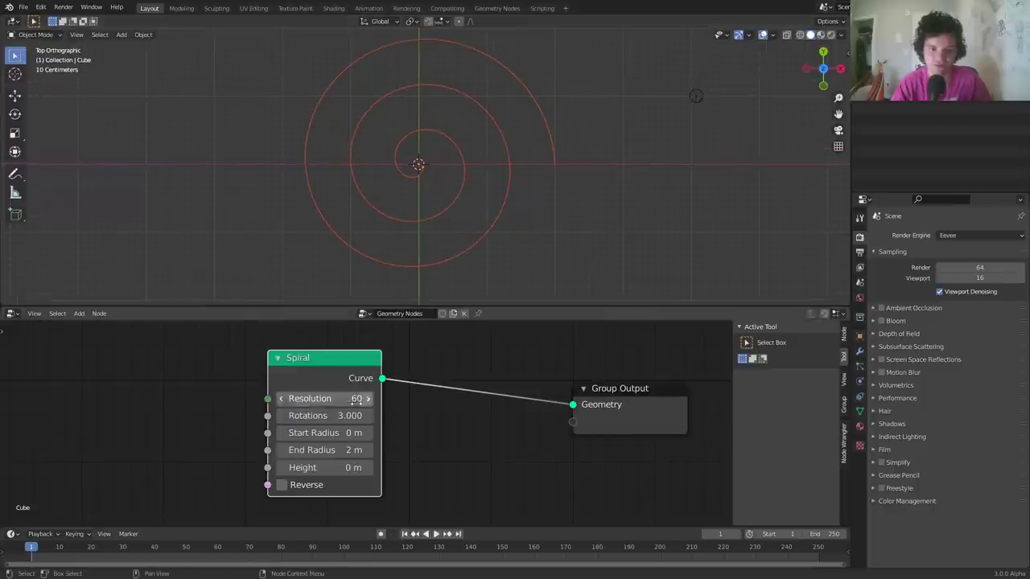
pyautogui.moveTo(328, 416); pyautogui.dragTo(378, 415)
pyautogui.hotkey('ctrl', 'z')
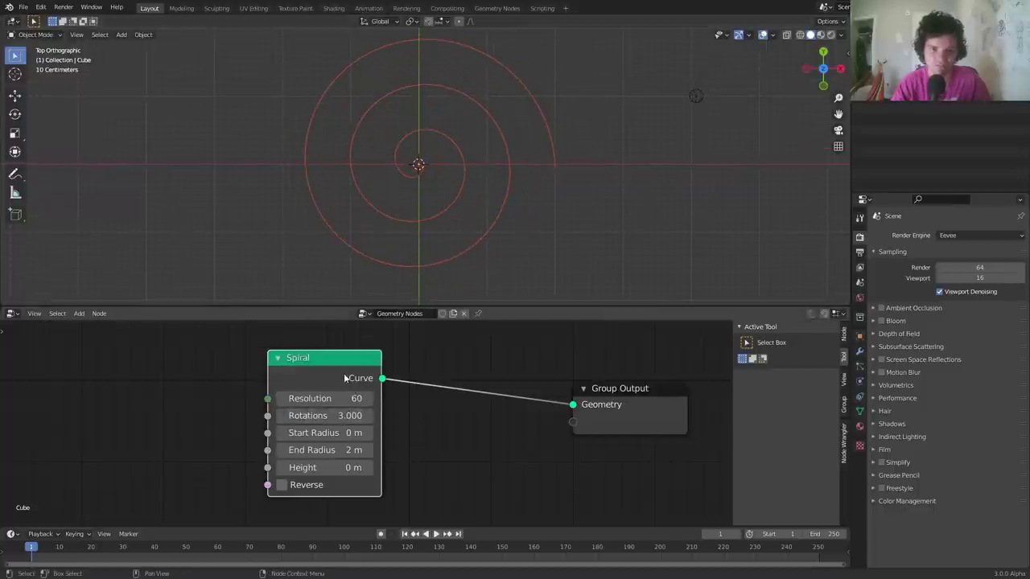
pyautogui.moveTo(347, 380); pyautogui.dragTo(258, 375)
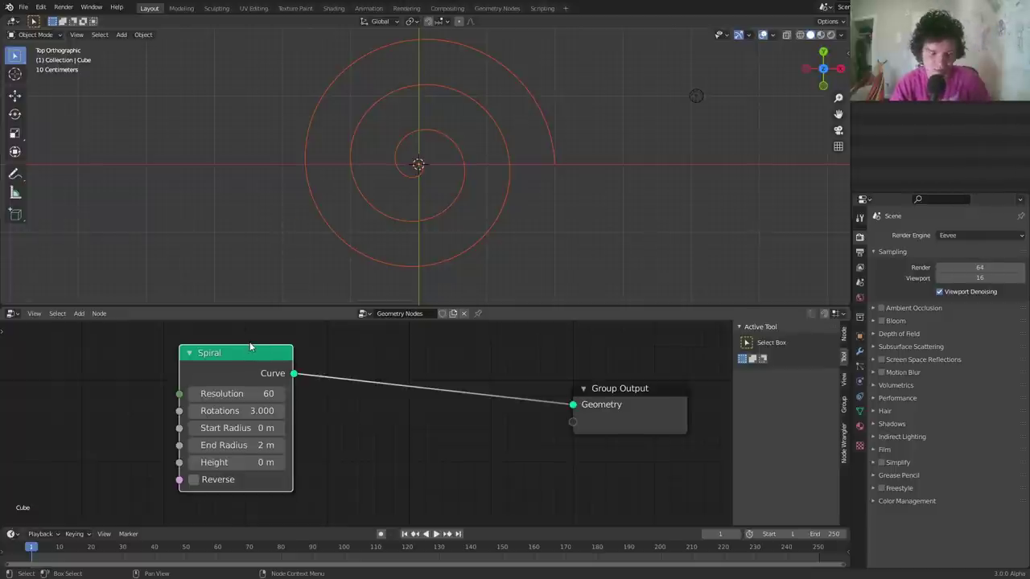
# Try duplicating the Spiral node below the original, and delete the duplicate
pyautogui.scroll(-3, 250, 408)
pyautogui.moveTo(251, 407); pyautogui.dragTo(293, 341, button='middle')
pyautogui.hotkey('shift', 'd')
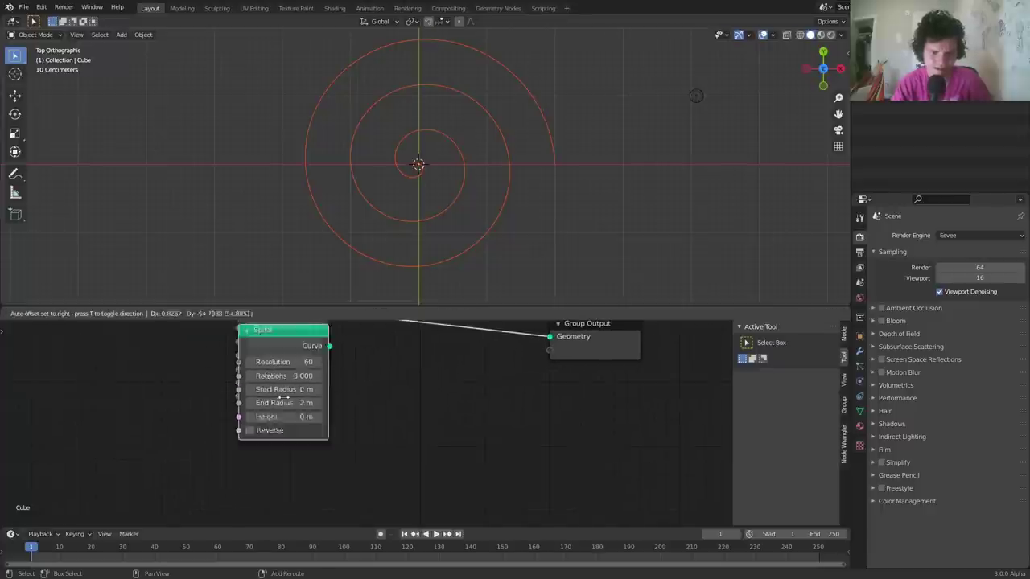
pyautogui.click(279, 476)
pyautogui.moveTo(410, 426); pyautogui.dragTo(409, 447, button='middle')
pyautogui.press('x')
# Move the remaining Spiral node farther from the Group Output to make room for more nodes
pyautogui.moveTo(340, 389); pyautogui.dragTo(376, 430, button='middle')
pyautogui.moveTo(205, 424); pyautogui.dragTo(335, 359)
pyautogui.press('g')
pyautogui.click(195, 375)
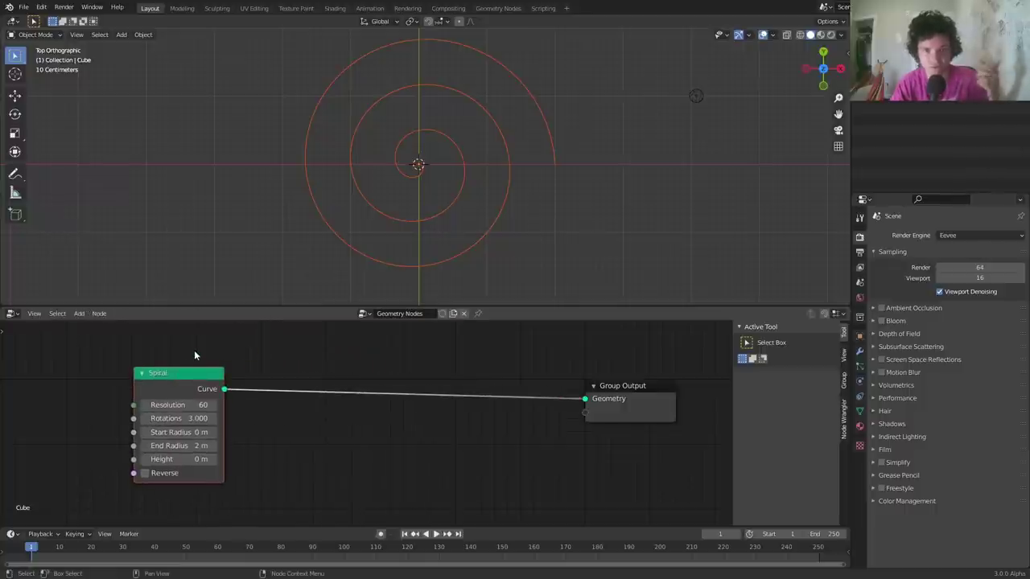
# Add a Transform node below the existing link and connect the Spiral's curve to its geometry input
pyautogui.moveTo(260, 370); pyautogui.dragTo(271, 376, button='middle')
pyautogui.hotkey('shift', 'a')
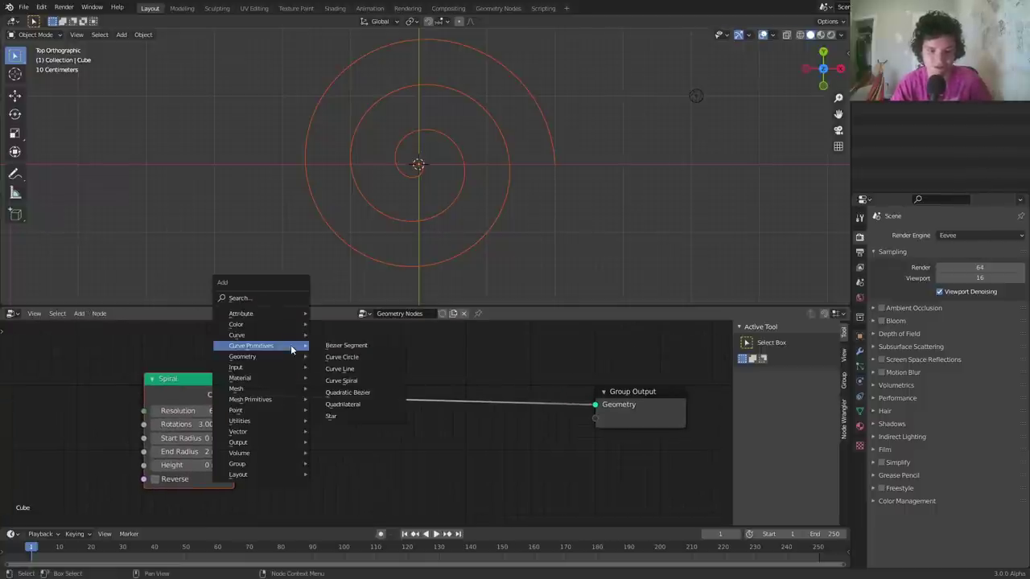
pyautogui.click(266, 299)
pyautogui.write('tra')
pyautogui.click(273, 316)
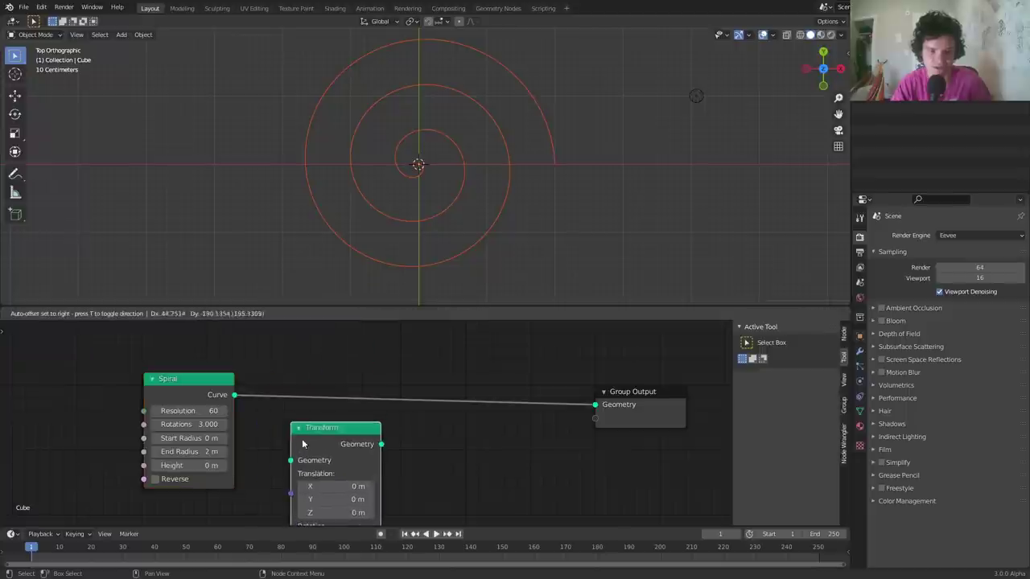
pyautogui.click(299, 437)
pyautogui.moveTo(266, 432); pyautogui.dragTo(280, 398, button='middle')
pyautogui.keyDown('alt'); pyautogui.moveTo(235, 376); pyautogui.dragTo(318, 422, button='right'); pyautogui.keyUp('alt')
pyautogui.moveTo(321, 423); pyautogui.dragTo(322, 394, button='middle')
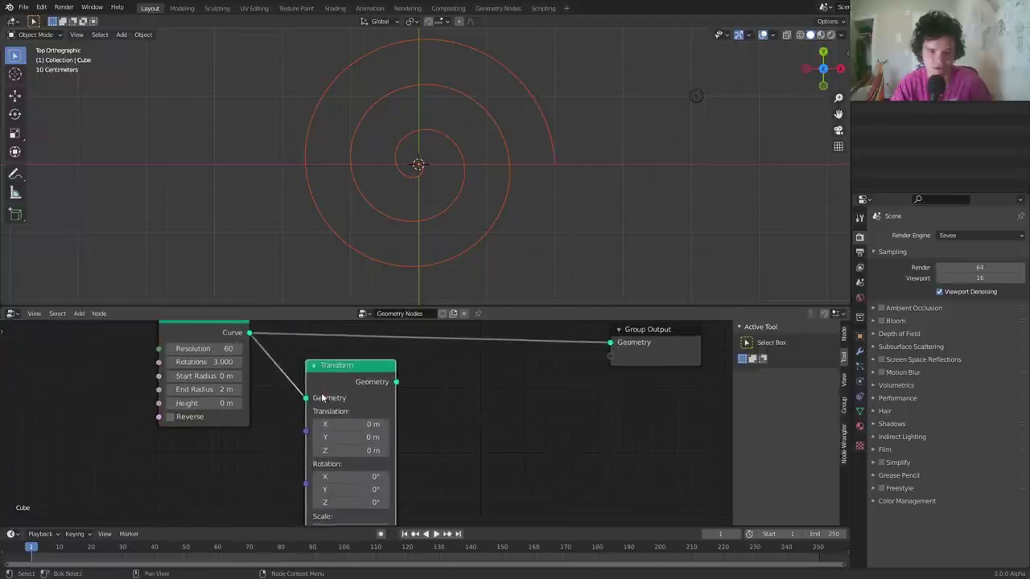
# Connect the Transform node's geometry to the Group Output, and try an X translation of 0.65 m
pyautogui.keyDown('ctrl'); pyautogui.keyDown('shift'); pyautogui.click(366, 370); pyautogui.keyUp('shift'); pyautogui.keyUp('ctrl')
pyautogui.press('x')
pyautogui.moveTo(396, 383); pyautogui.dragTo(609, 342)
pyautogui.moveTo(354, 426); pyautogui.dragTo(378, 425)
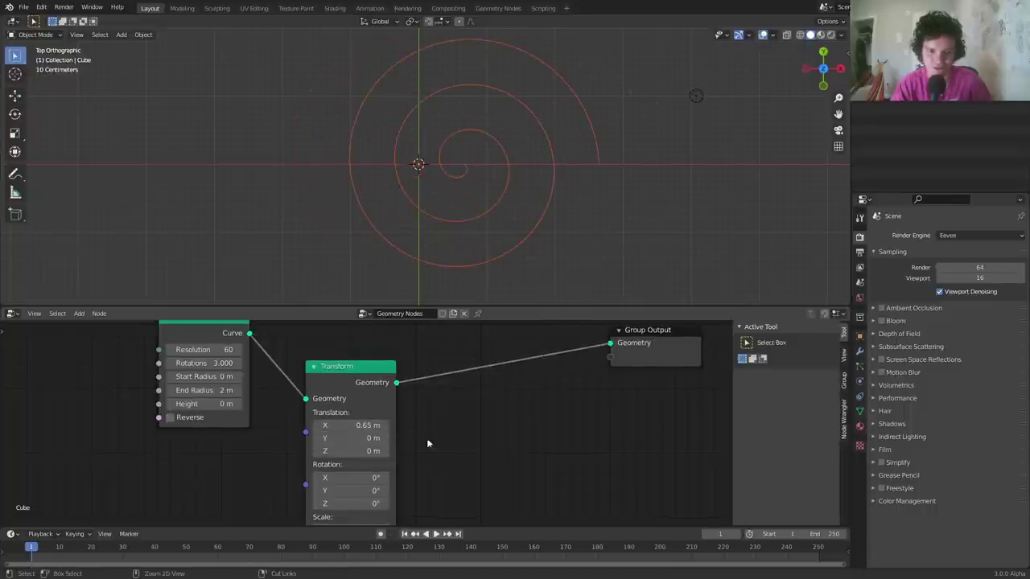
pyautogui.hotkey('ctrl', 'z')
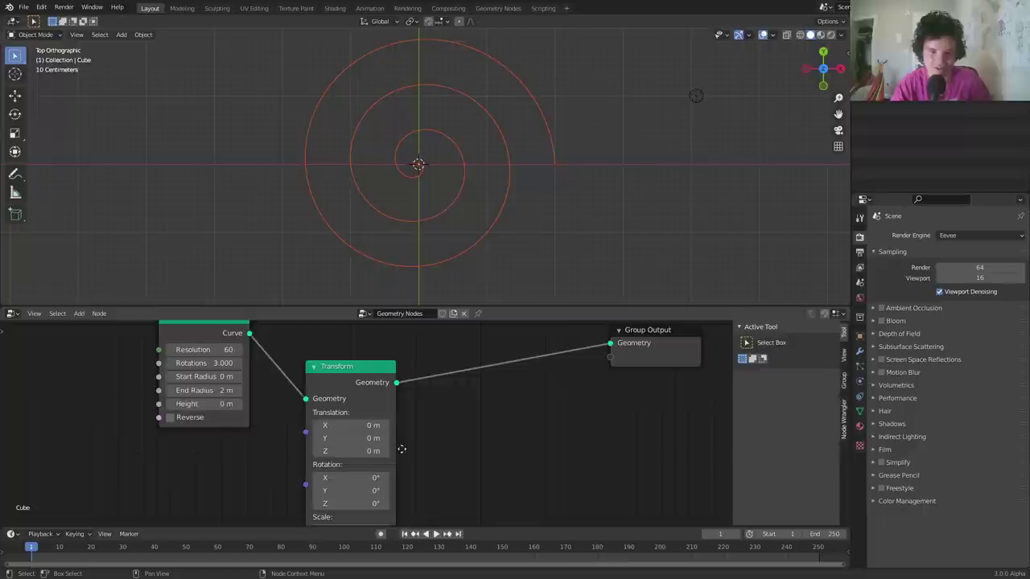
# Set the Transform node's Z rotation so that the spiral is turned by half a turn
pyautogui.moveTo(402, 448); pyautogui.dragTo(403, 426, button='middle')
pyautogui.click(377, 490)
pyautogui.moveTo(366, 483); pyautogui.dragTo(414, 482)
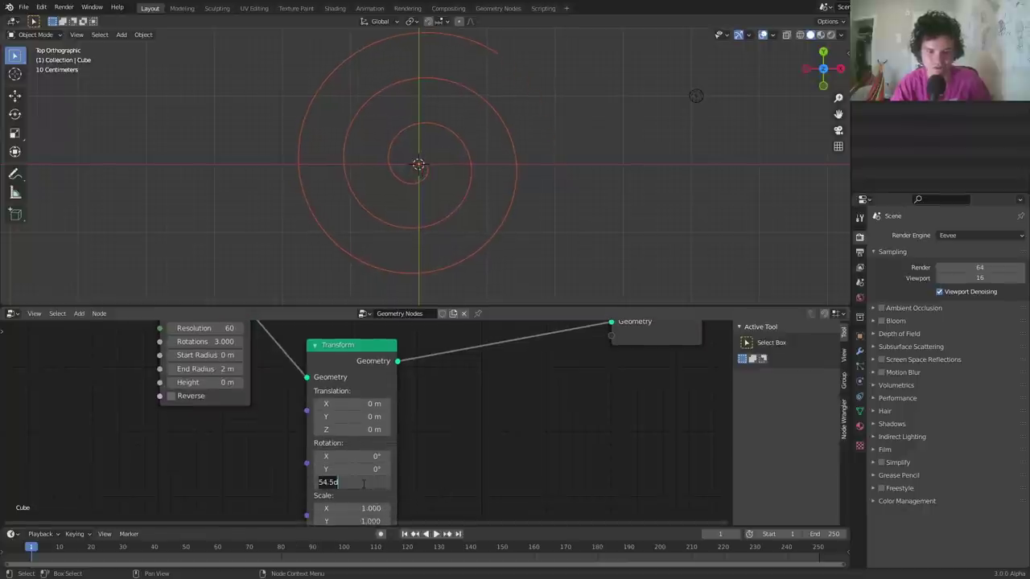
pyautogui.press('Return')
pyautogui.moveTo(405, 350); pyautogui.dragTo(393, 422, button='middle')
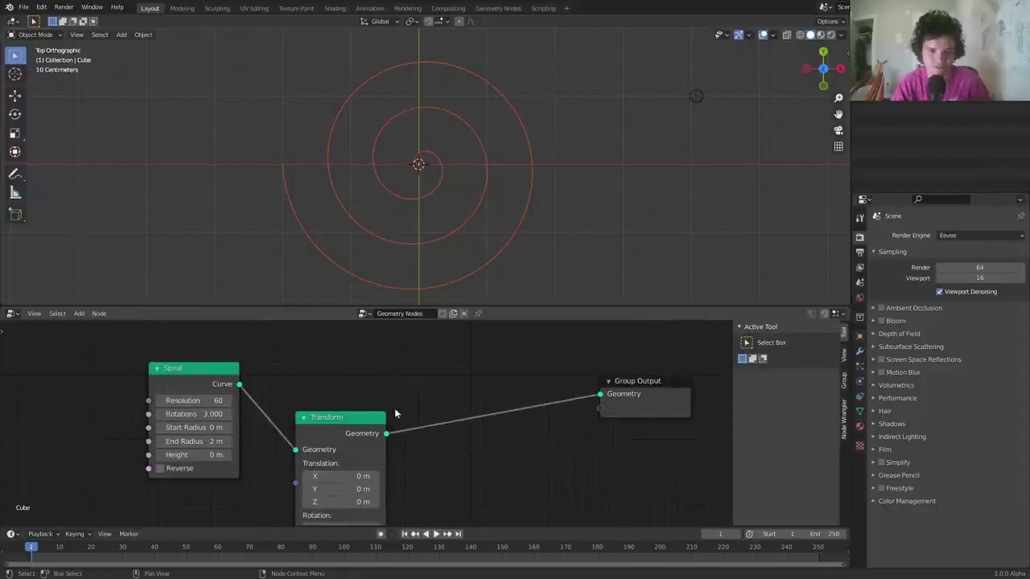
# Combine the Spiral's curve and the Transform node's geometry with a Join Geometry node feeding the Group Output
pyautogui.keyDown('ctrl'); pyautogui.keyDown('shift'); pyautogui.moveTo(211, 374); pyautogui.dragTo(333, 424, button='right'); pyautogui.keyUp('shift'); pyautogui.keyUp('ctrl')
pyautogui.moveTo(449, 394); pyautogui.dragTo(451, 403)
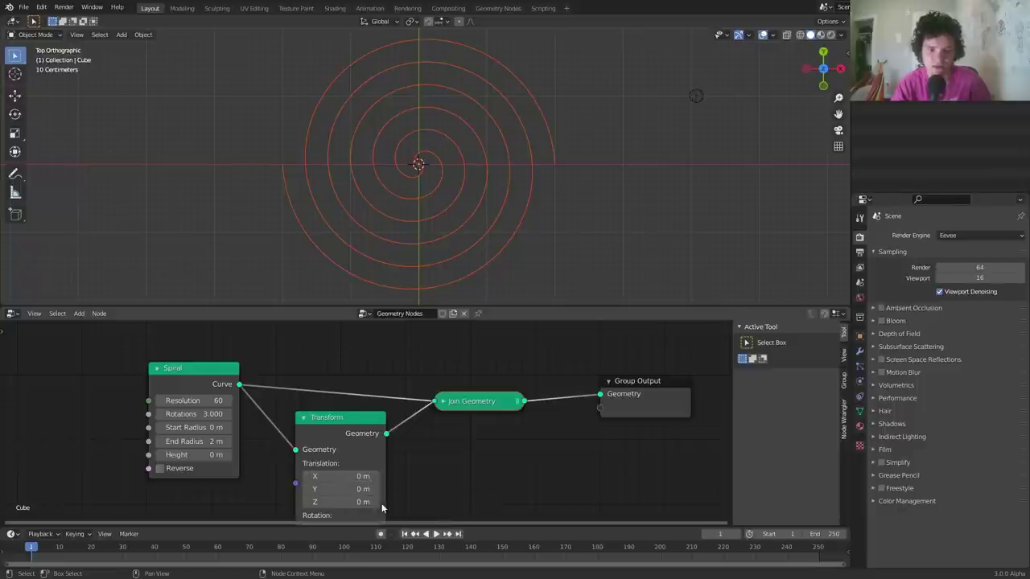
# Try other Z rotations on the Transform node and set the rotation back to 180°
pyautogui.moveTo(364, 475); pyautogui.dragTo(380, 452, button='middle')
pyautogui.moveTo(362, 453); pyautogui.dragTo(383, 453)
pyautogui.rightClick(362, 453)
pyautogui.moveTo(353, 518); pyautogui.dragTo(366, 442, button='middle')
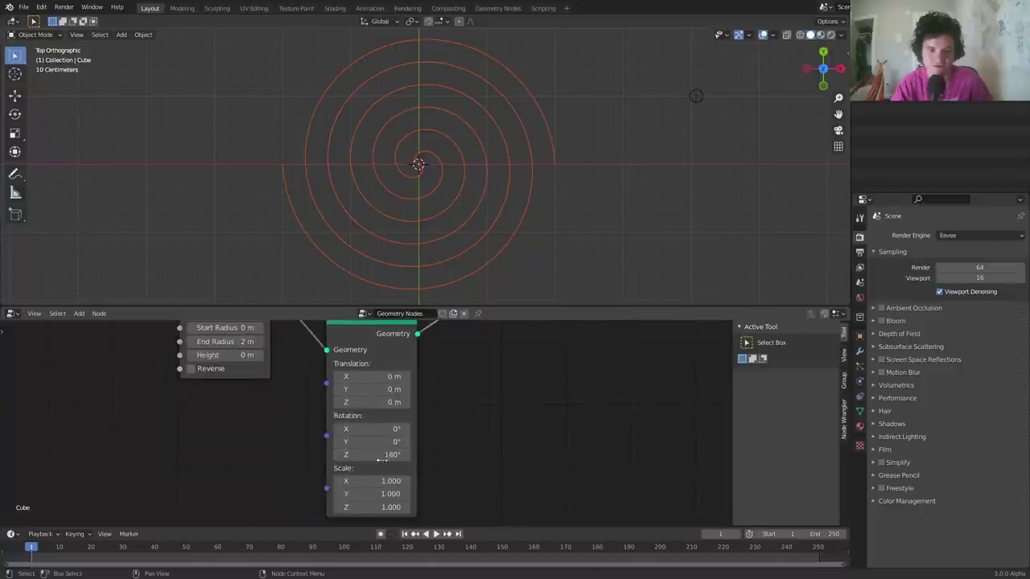
pyautogui.moveTo(378, 455); pyautogui.dragTo(443, 454)
pyautogui.write('0')
pyautogui.press('Return')
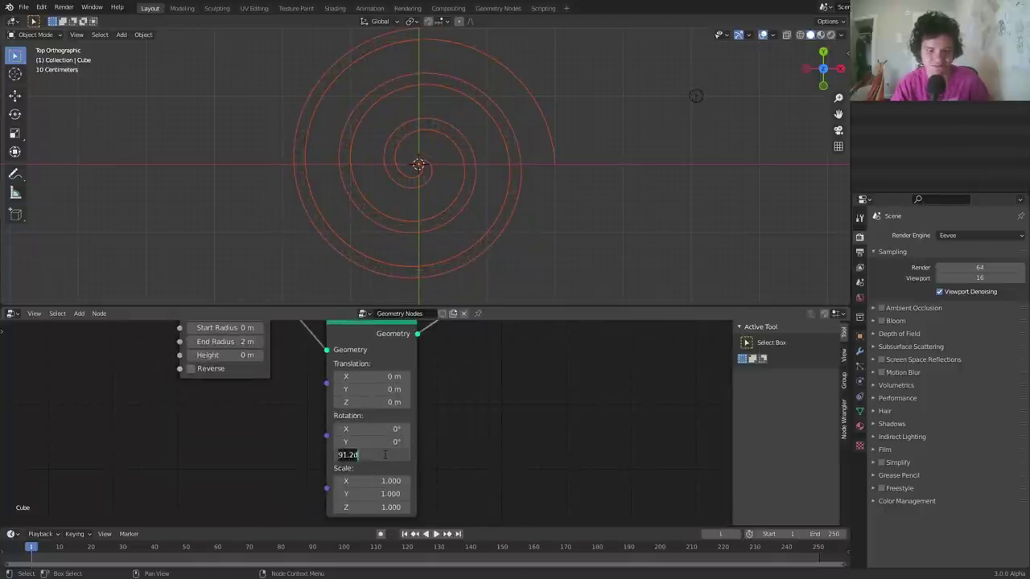
pyautogui.write('80')
pyautogui.press('Return')
# Insert a Curve Trim node between the Spiral and Join Geometry, and try lowering its End factor to shorten the curve
pyautogui.moveTo(373, 417); pyautogui.dragTo(380, 448, button='middle')
pyautogui.moveTo(434, 412); pyautogui.dragTo(425, 435)
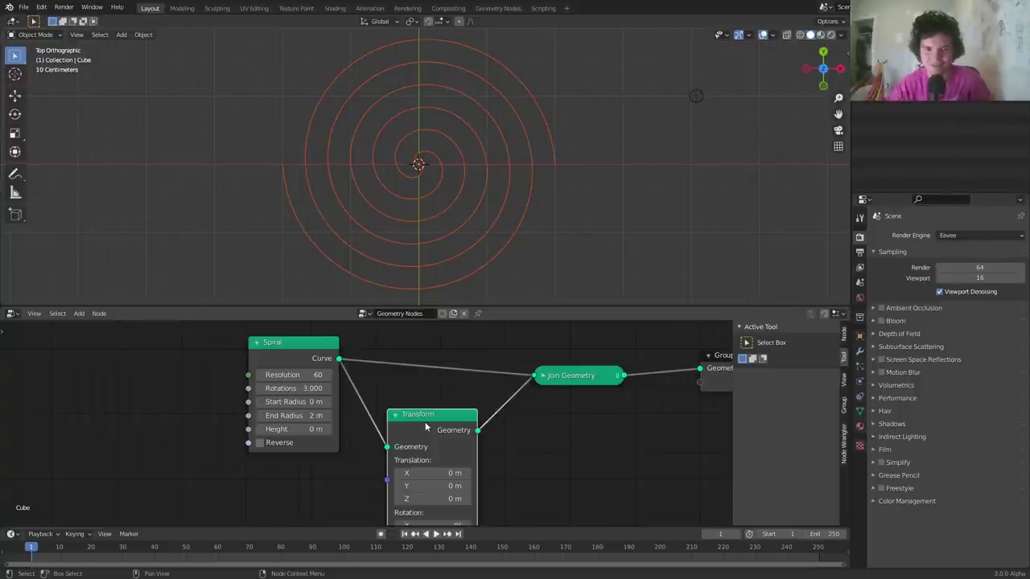
pyautogui.hotkey('shift', 'a')
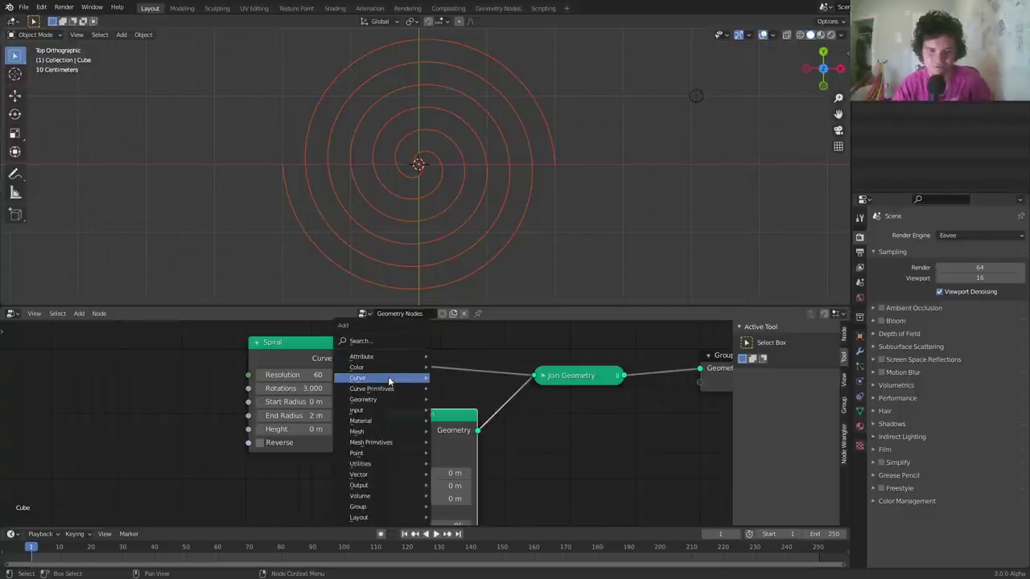
pyautogui.moveTo(406, 377)
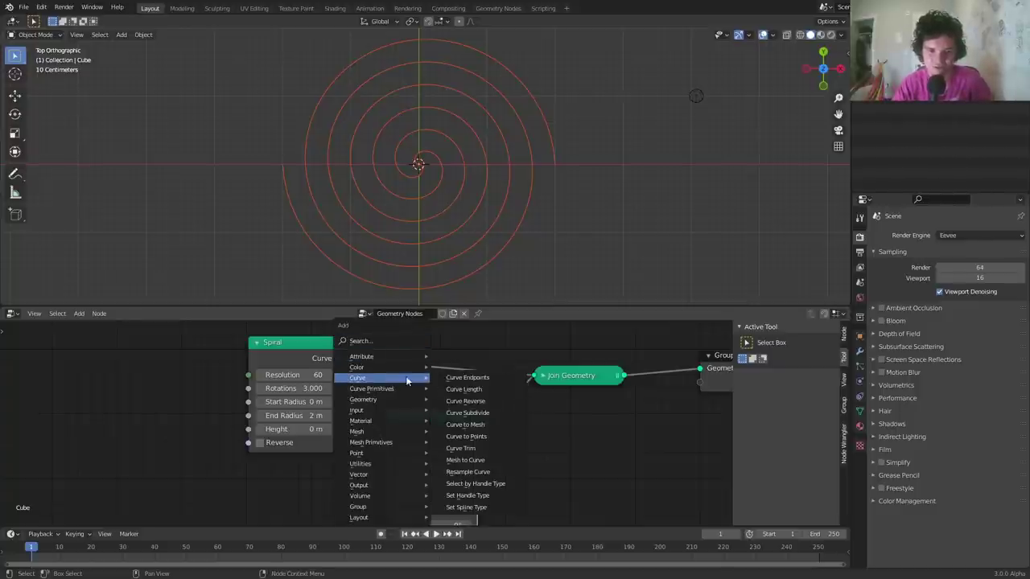
pyautogui.click(483, 447)
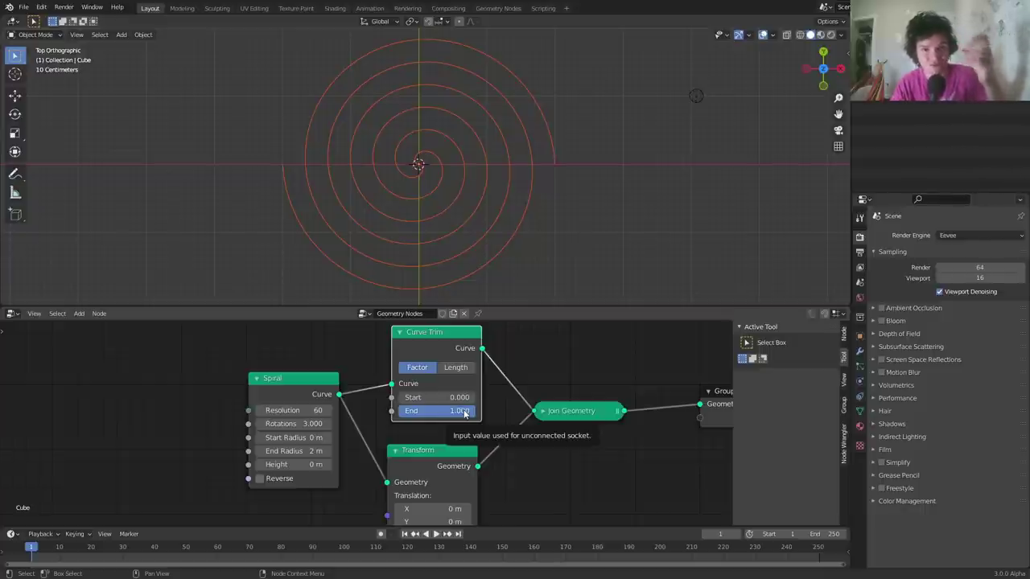
pyautogui.moveTo(464, 412)
pyautogui.mouseDown()
pyautogui.moveTo(383, 412)
pyautogui.moveTo(471, 415)
pyautogui.moveTo(402, 411)
pyautogui.moveTo(470, 411)
pyautogui.moveTo(409, 411)
pyautogui.moveTo(466, 411)
pyautogui.moveTo(418, 411)
pyautogui.moveTo(456, 411)
pyautogui.mouseUp()
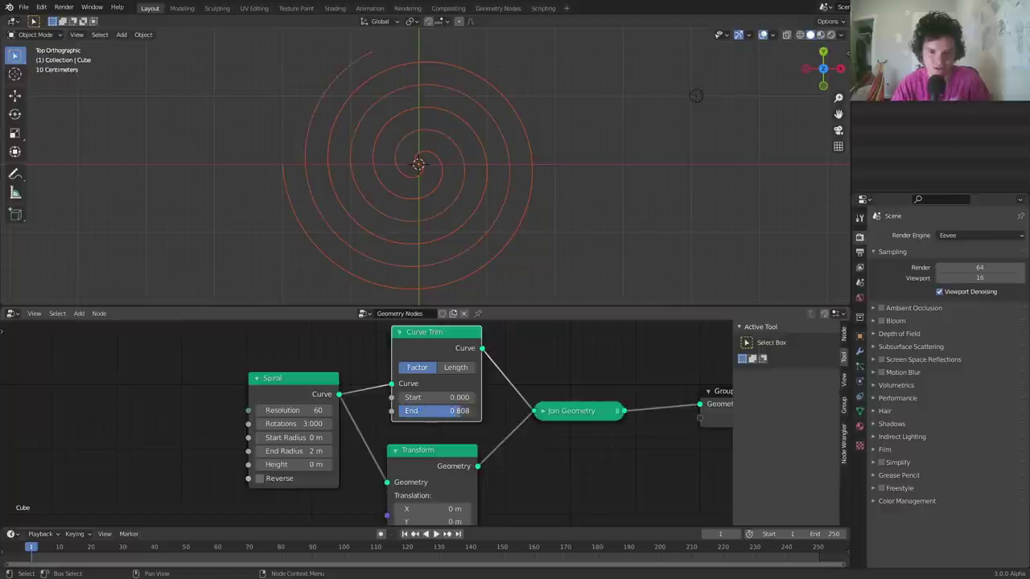
# Duplicate the Curve Trim node and insert the copy between the Transform node and Join Geometry
pyautogui.hotkey('shift', 'd')
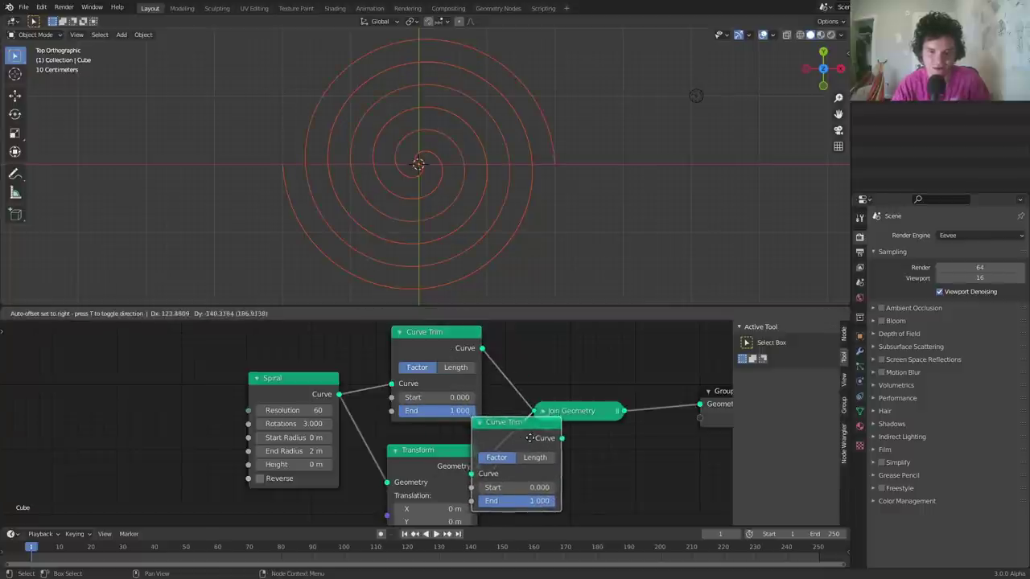
pyautogui.click(534, 449)
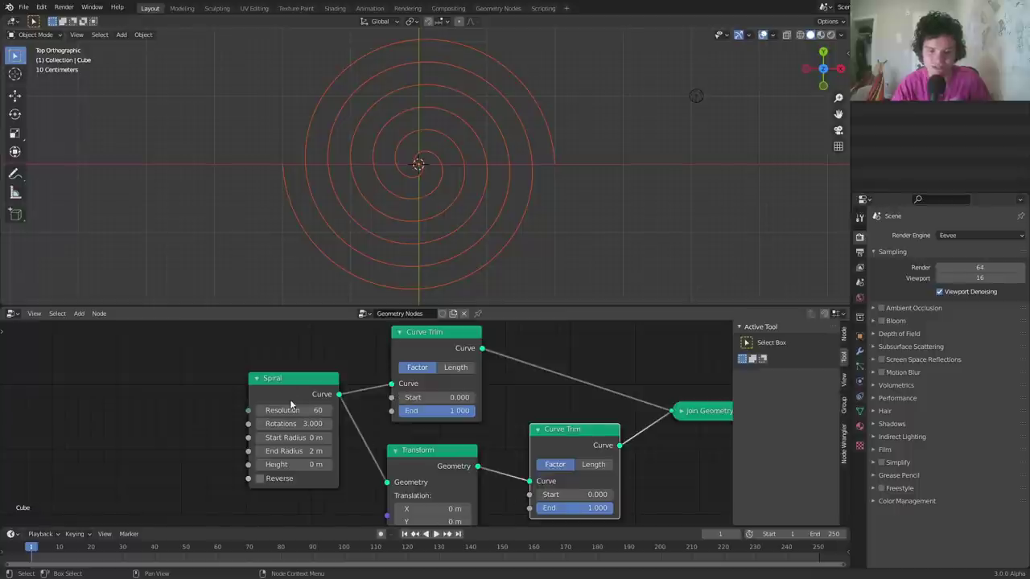
pyautogui.moveTo(555, 469); pyautogui.dragTo(502, 478, button='middle')
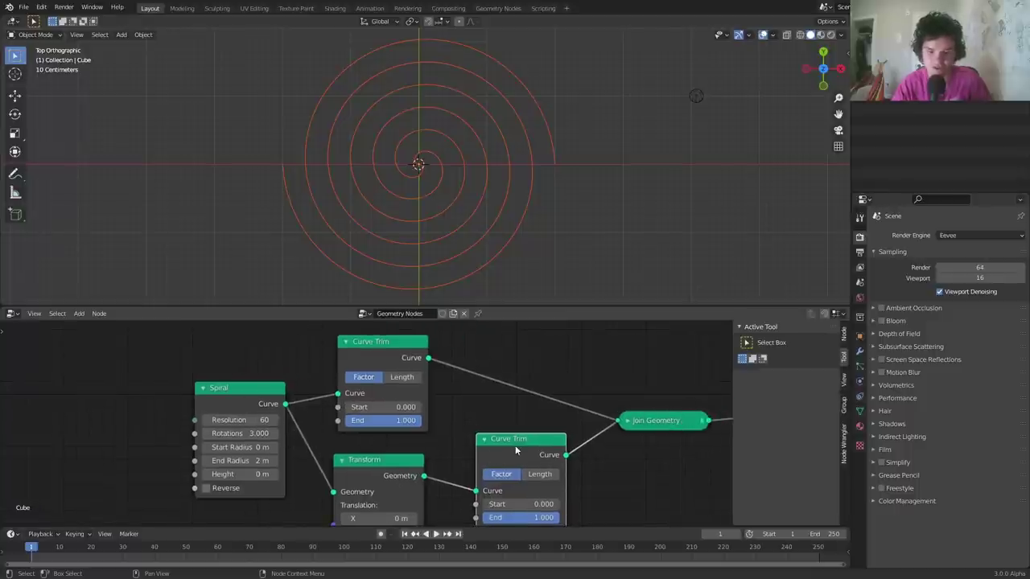
pyautogui.moveTo(536, 488); pyautogui.dragTo(540, 466, button='middle')
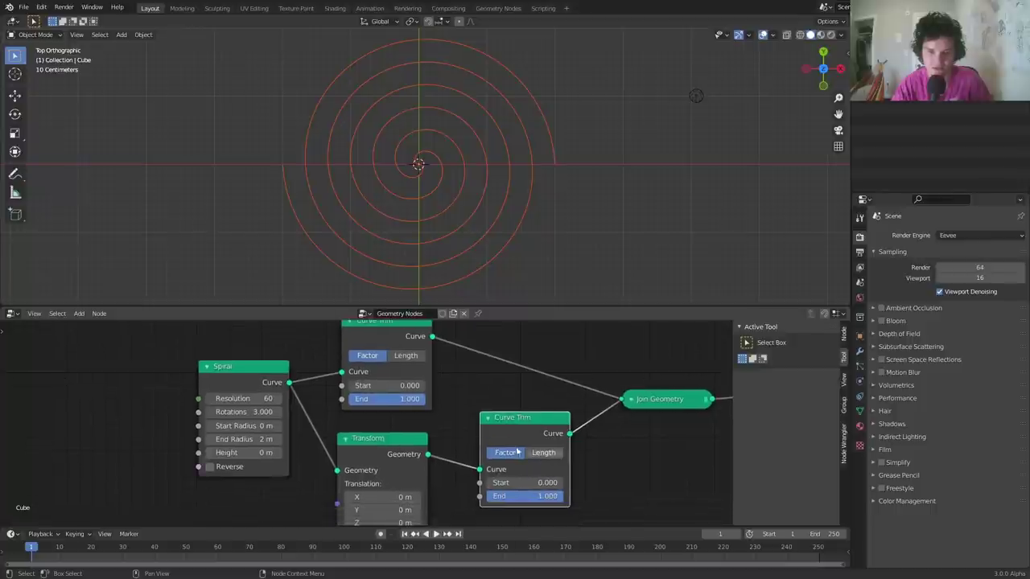
# Try changing the End factors of the two Curve Trim nodes and undo the change
pyautogui.moveTo(399, 400); pyautogui.dragTo(425, 401)
pyautogui.moveTo(527, 497); pyautogui.dragTo(451, 498)
pyautogui.hotkey('ctrl', 'z')
# Add a Math node in the free space before the Spiral node and set its operation to Sine
pyautogui.moveTo(327, 427); pyautogui.dragTo(593, 430, button='middle')
pyautogui.hotkey('shift', 'a')
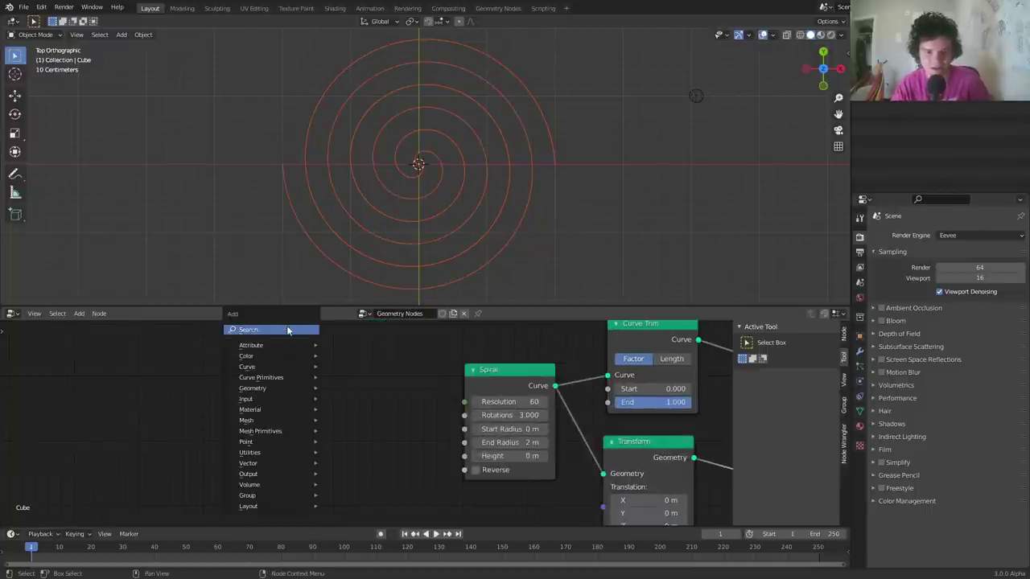
pyautogui.click(298, 328)
pyautogui.write('math')
pyautogui.press('Return')
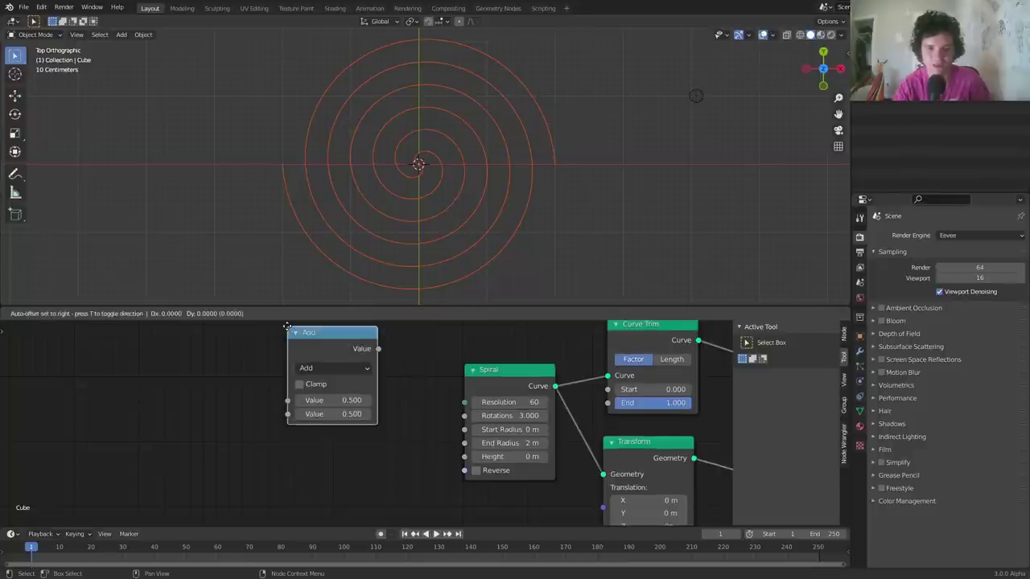
pyautogui.click(238, 405)
pyautogui.moveTo(413, 413); pyautogui.dragTo(263, 388, button='middle')
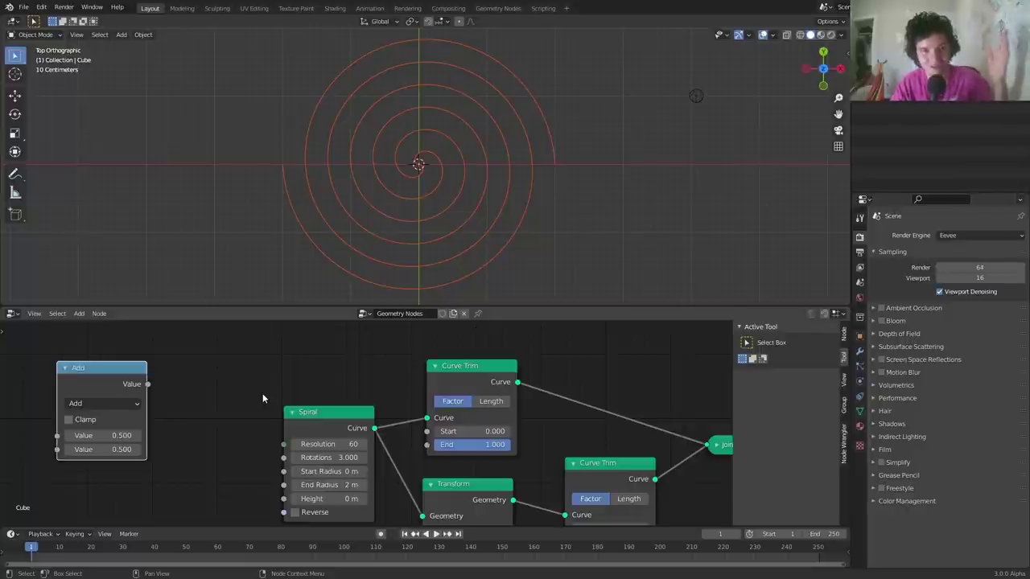
pyautogui.moveTo(98, 418); pyautogui.dragTo(273, 422, button='middle')
pyautogui.click(277, 408)
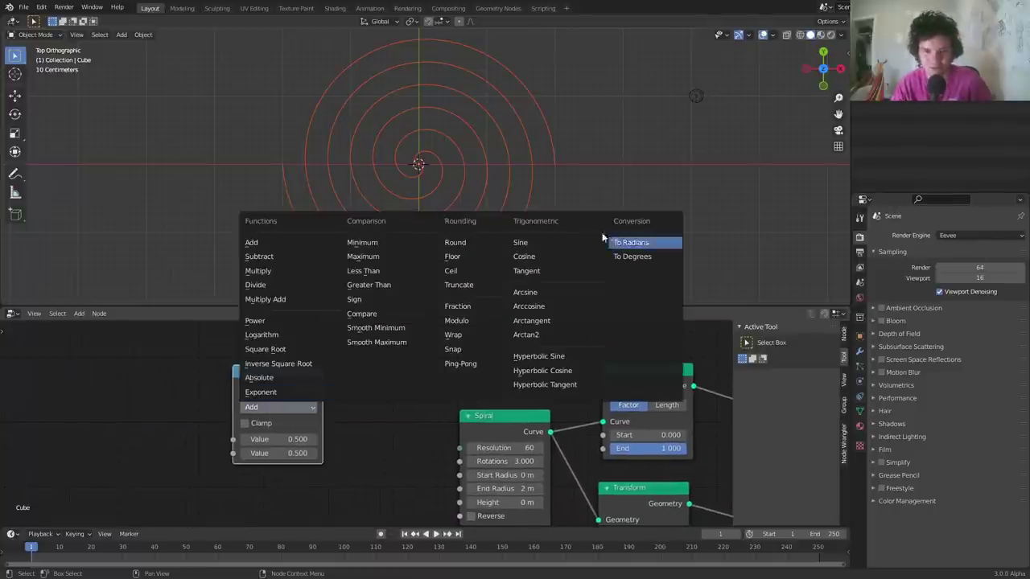
pyautogui.click(534, 242)
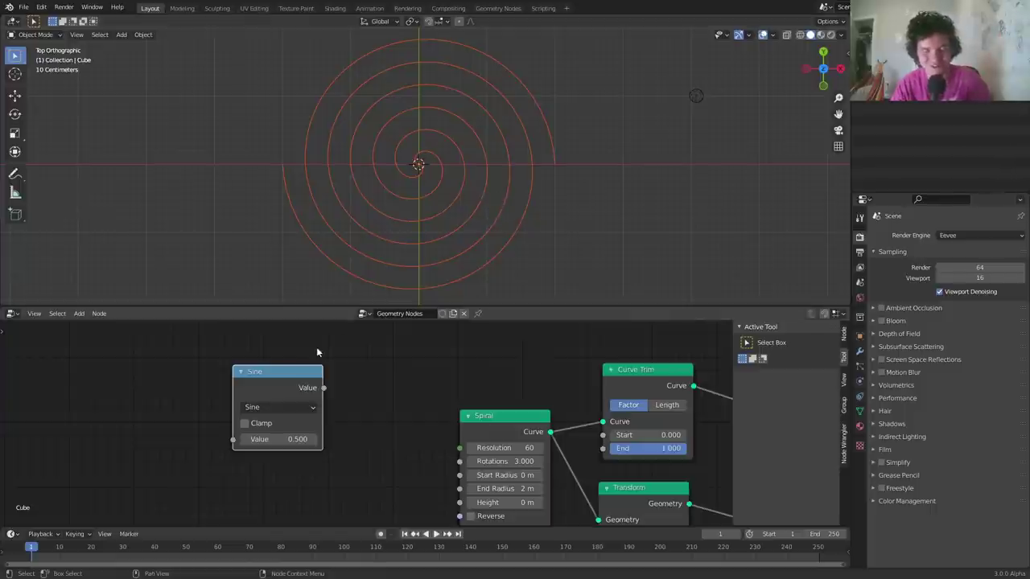
# Duplicate the Sine node, place the copy ahead of it, and set the copy's operation to Divide
pyautogui.moveTo(293, 415); pyautogui.dragTo(367, 394, button='middle')
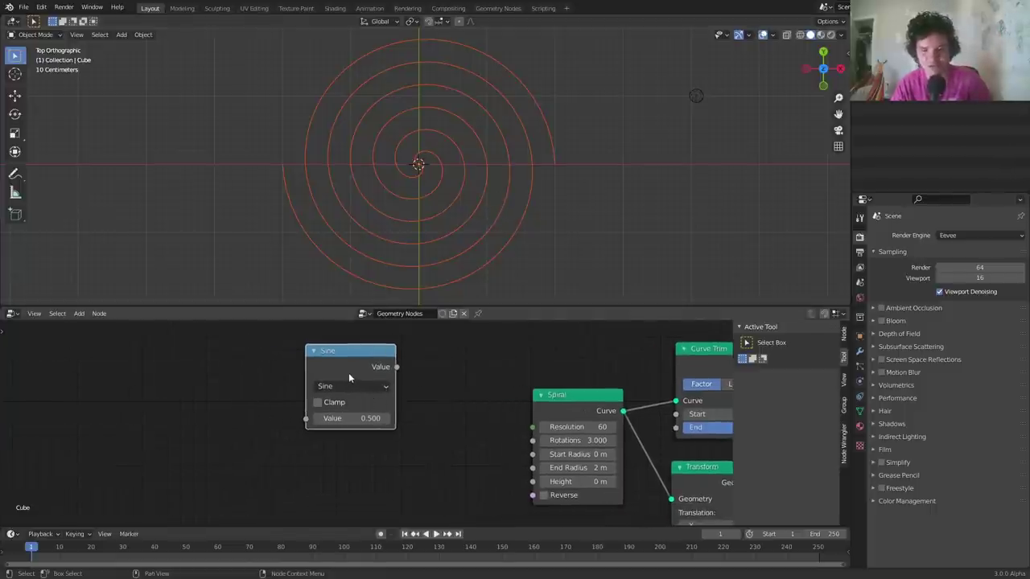
pyautogui.moveTo(228, 377); pyautogui.dragTo(279, 381, button='middle')
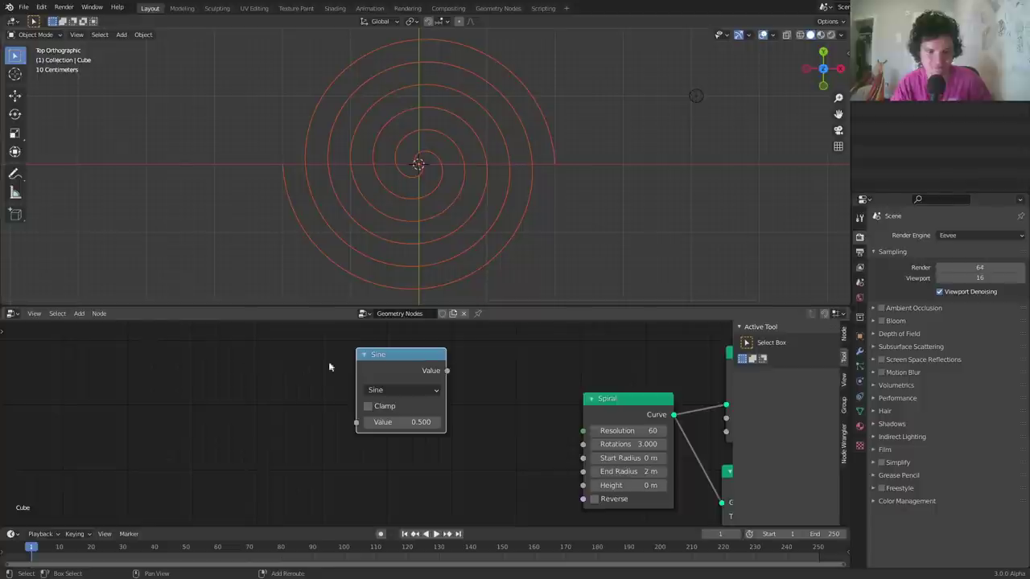
pyautogui.hotkey('shift', 'd')
pyautogui.click(202, 362)
pyautogui.click(206, 395)
pyautogui.press('d')
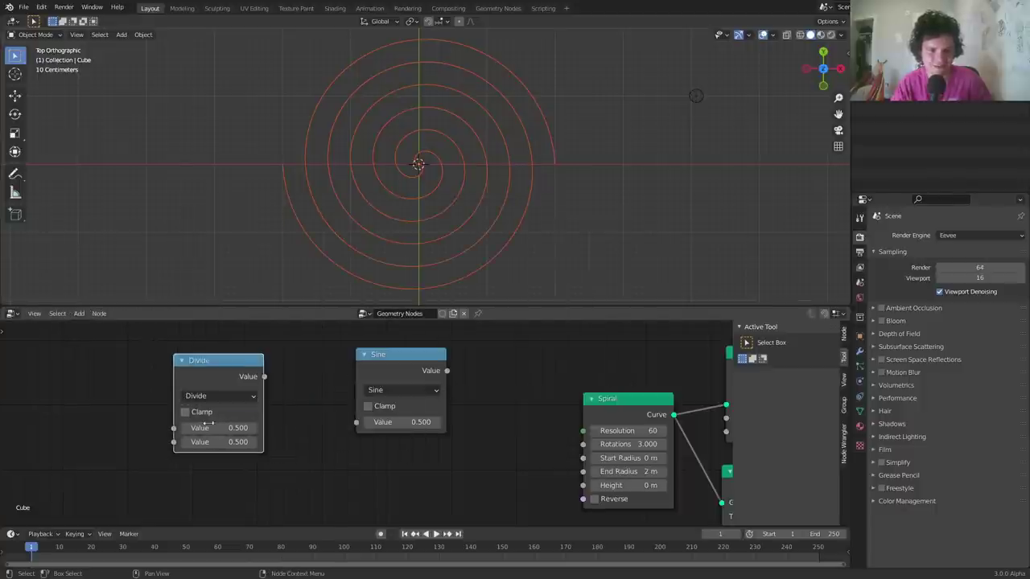
# Enter #frame as the Divide node's first value, step through a few frames to check it, and return to frame 1
pyautogui.click(210, 429)
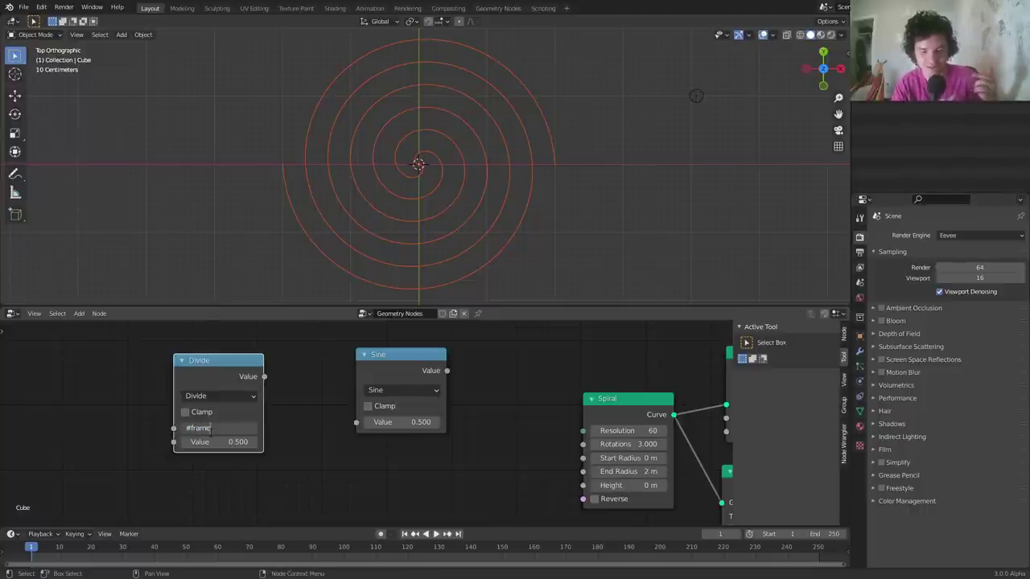
pyautogui.press('Return')
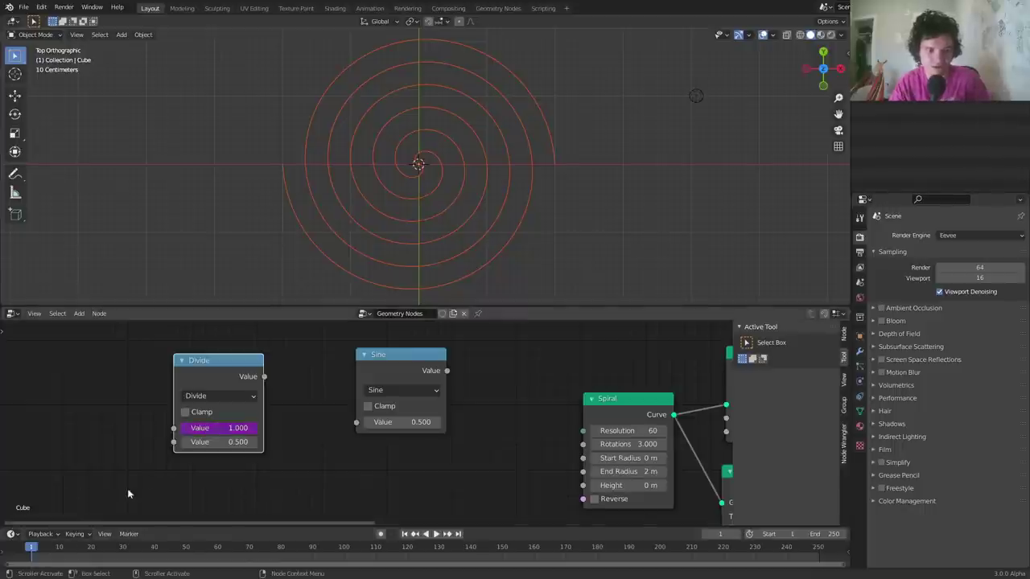
pyautogui.click(34, 550)
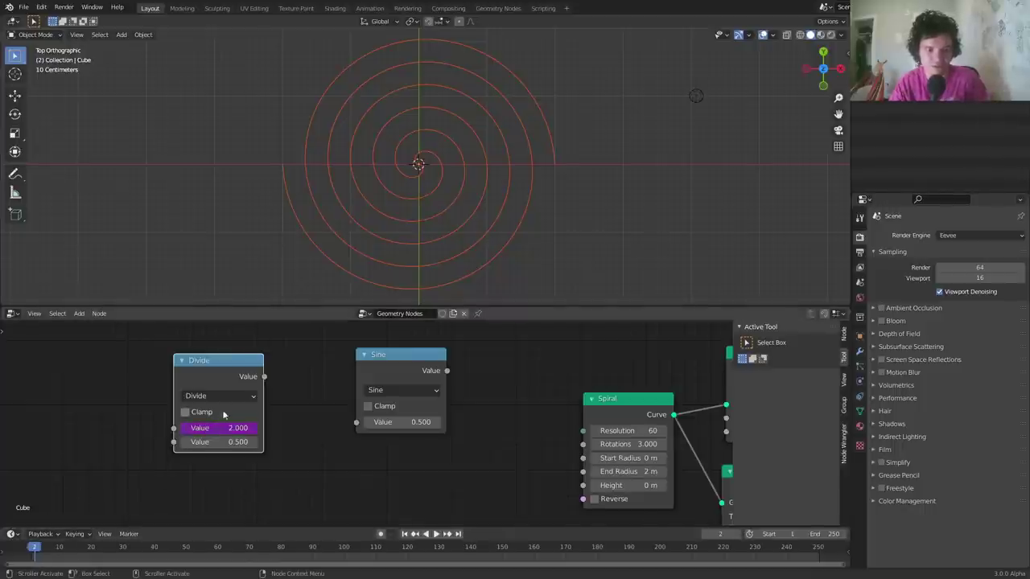
pyautogui.press('Right')
pyautogui.press('Right')
pyautogui.press('Right')
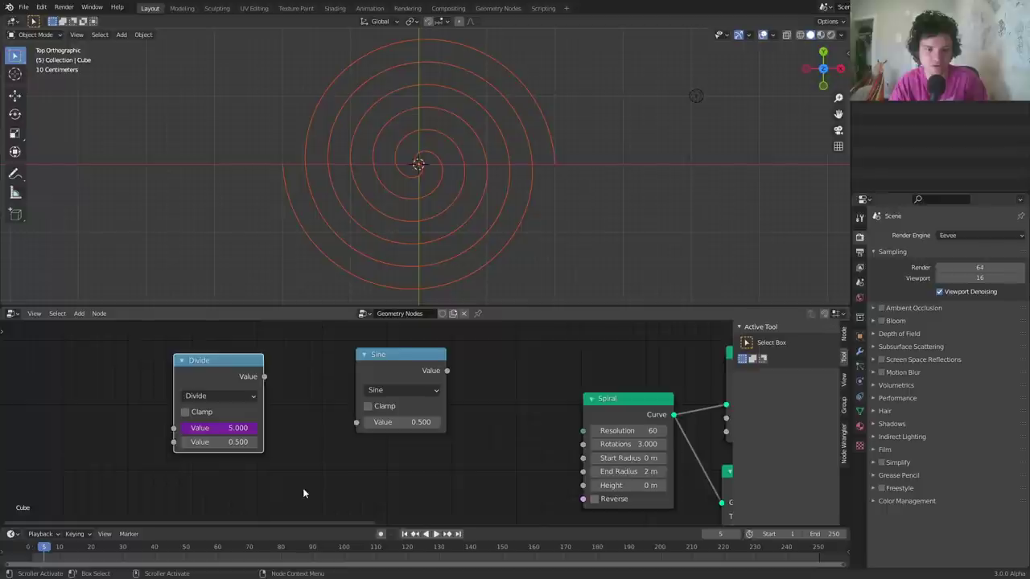
pyautogui.hotkey('shift', 'Left')
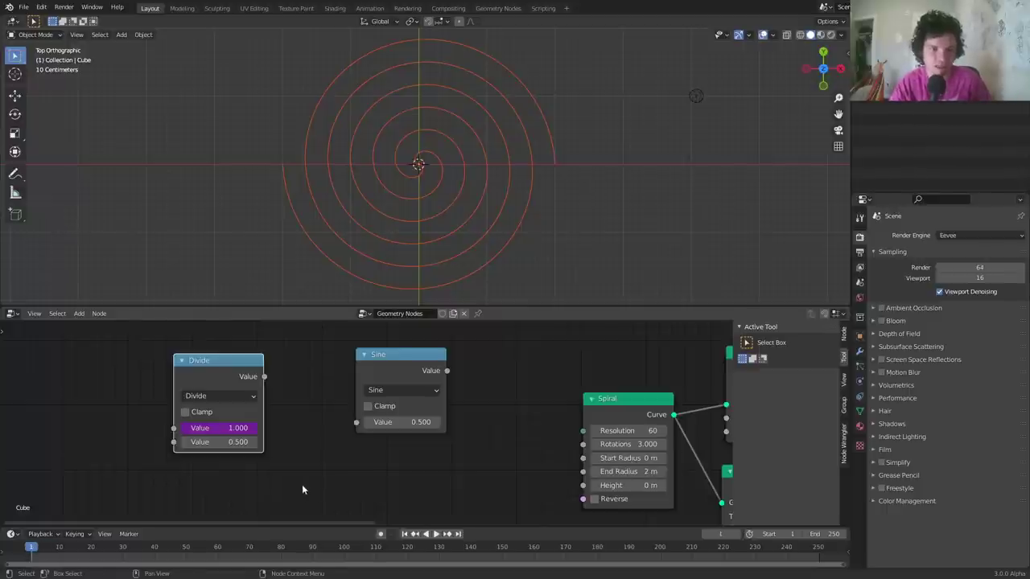
# Set the Divide node's second value to 30 and shift the node slightly
pyautogui.click(217, 441)
pyautogui.write('30')
pyautogui.press('Return')
pyautogui.moveTo(226, 361)
pyautogui.mouseDown()
pyautogui.moveTo(214, 389)
pyautogui.moveTo(220, 374)
pyautogui.mouseUp()
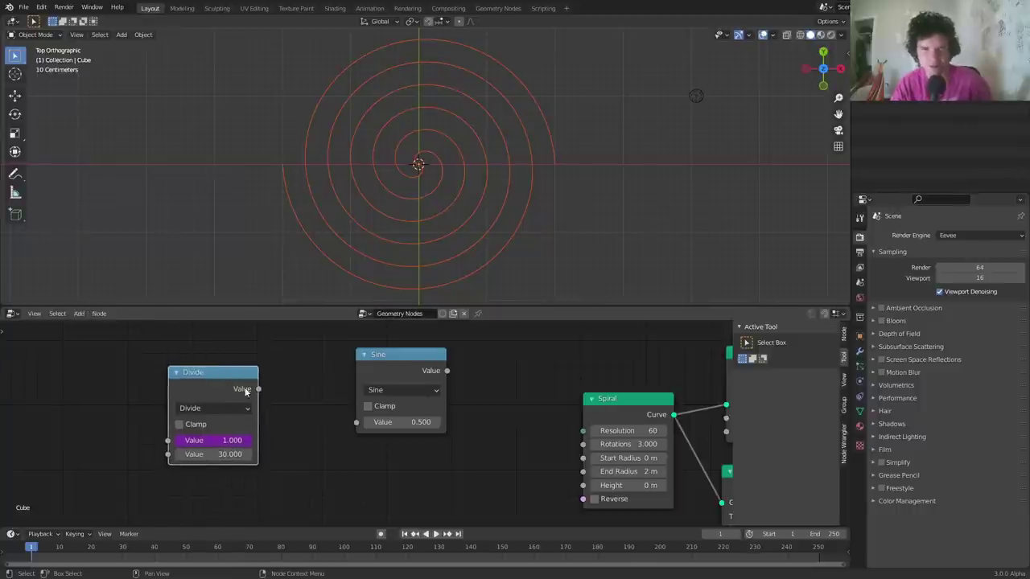
# Connect the Divide node's output to the Sine node's value, and the Sine output to the upper Curve Trim's End
pyautogui.moveTo(259, 388); pyautogui.dragTo(294, 402)
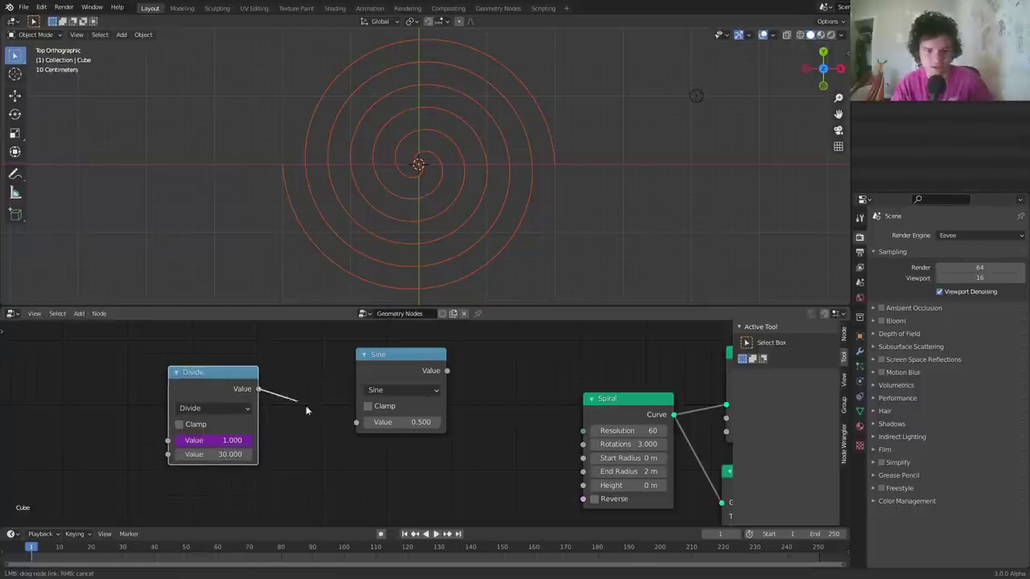
pyautogui.moveTo(357, 423); pyautogui.dragTo(358, 423)
pyautogui.moveTo(461, 435); pyautogui.dragTo(175, 443, button='middle')
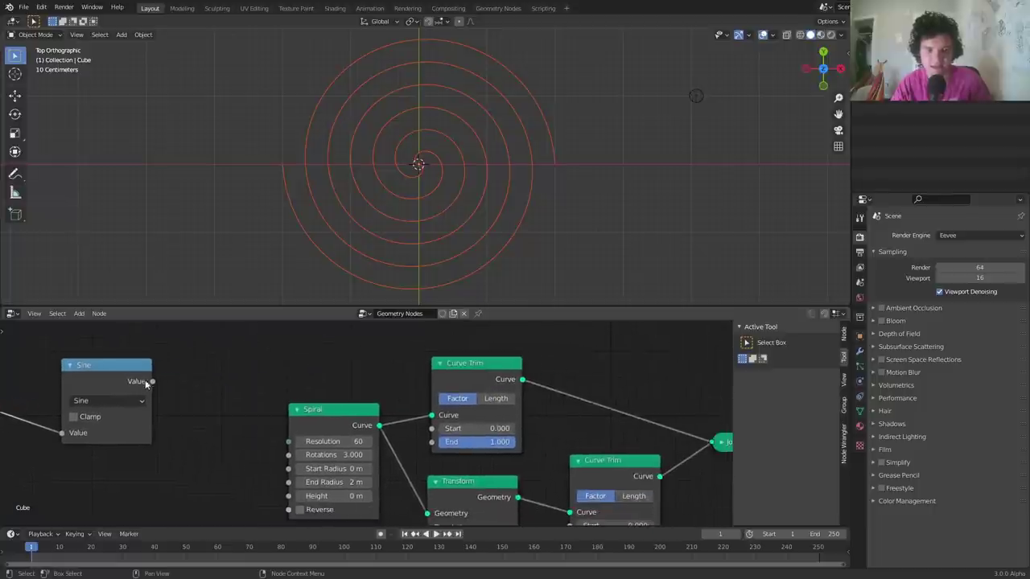
pyautogui.moveTo(151, 382); pyautogui.dragTo(422, 443)
# Play the animation repeatedly, including from the first frame, to examine how the trimmed spiral grows and shrinks
pyautogui.press('space')
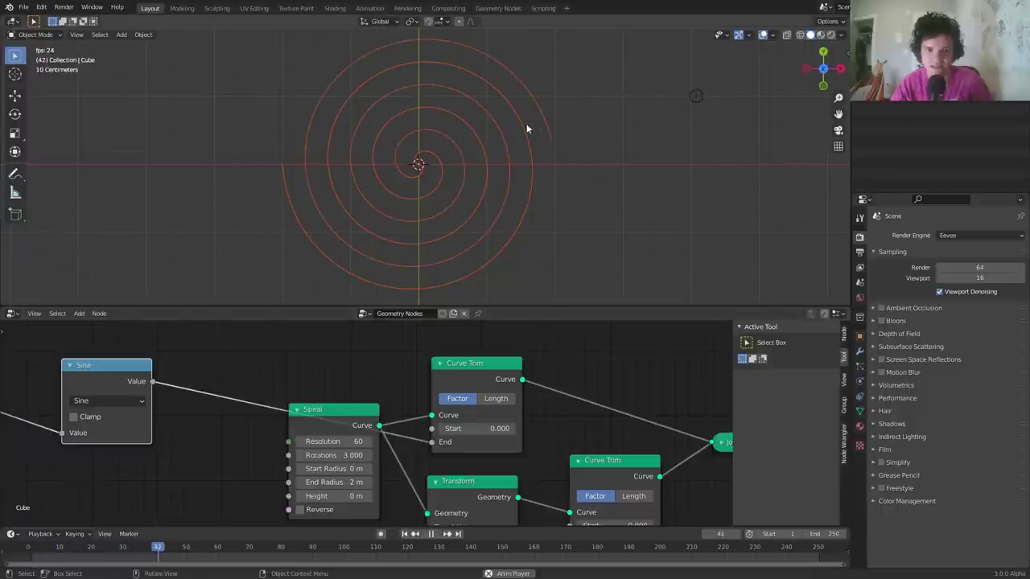
pyautogui.press('space')
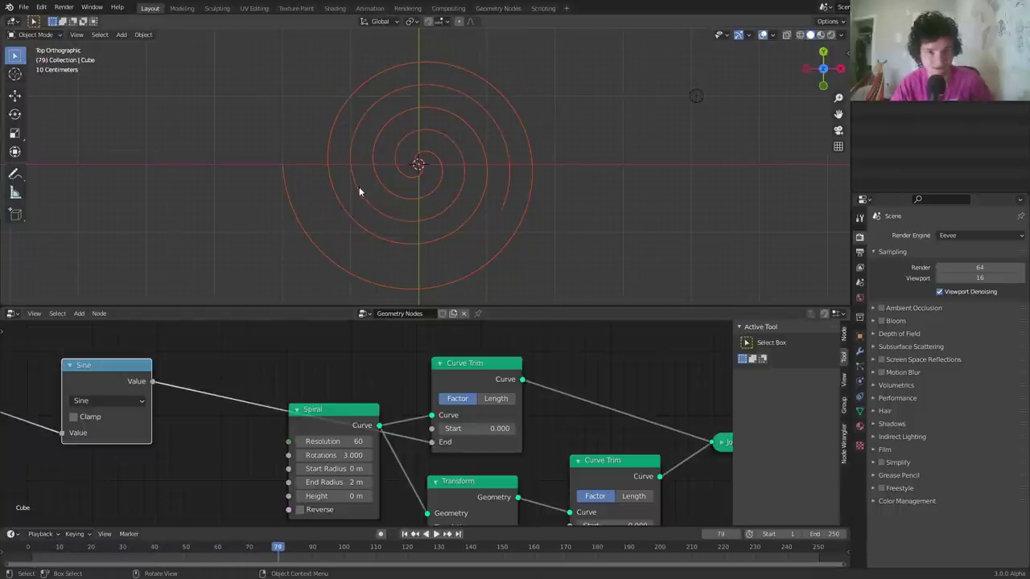
pyautogui.press('space')
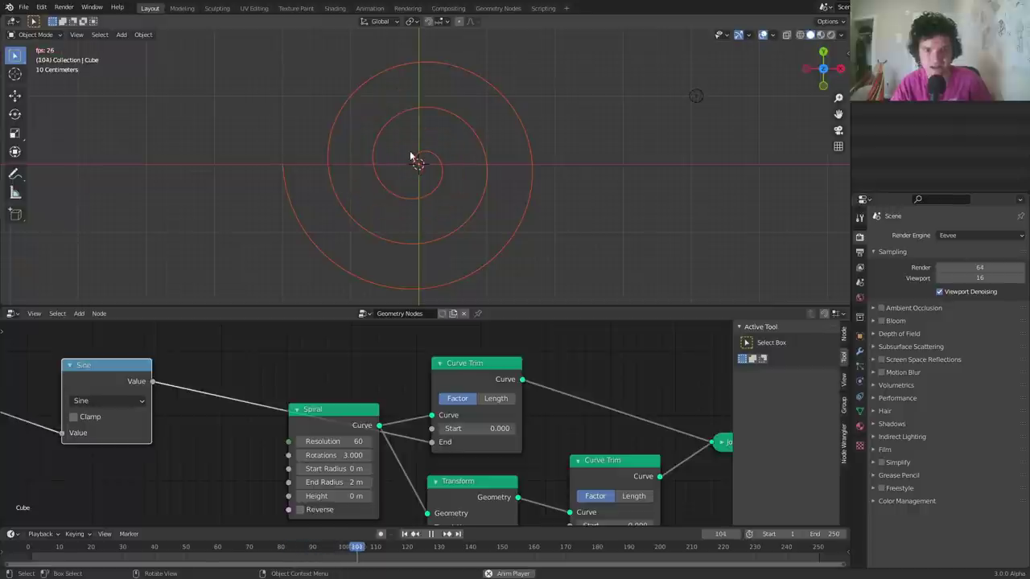
pyautogui.press('space')
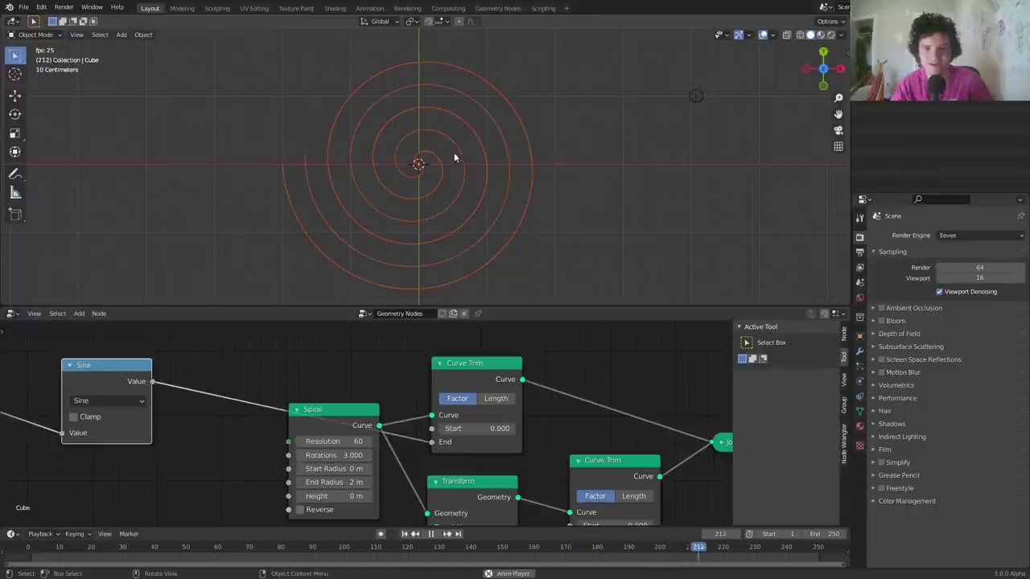
pyautogui.press('space')
pyautogui.hotkey('shift', 'Left')
pyautogui.press('space')
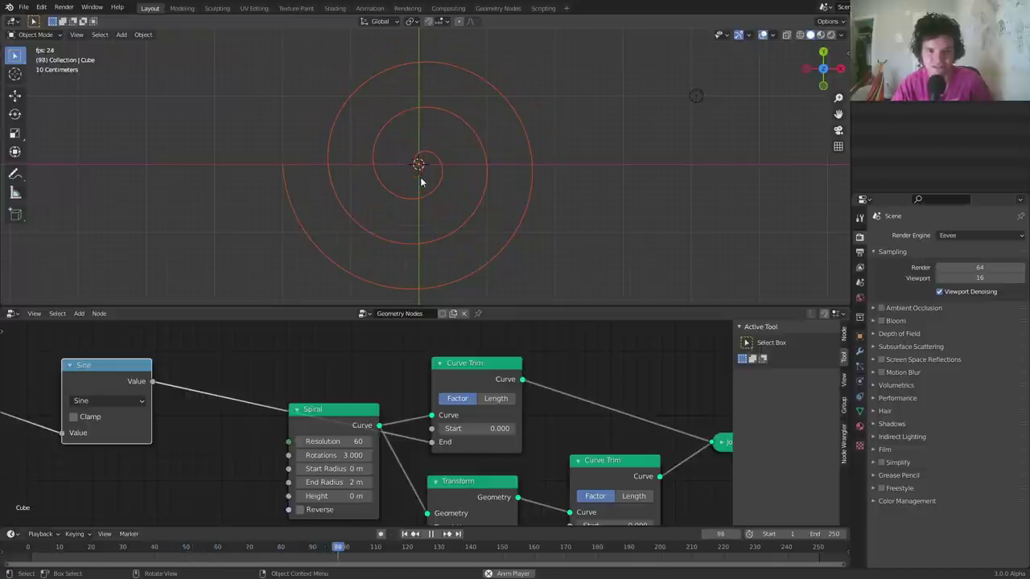
pyautogui.press('space')
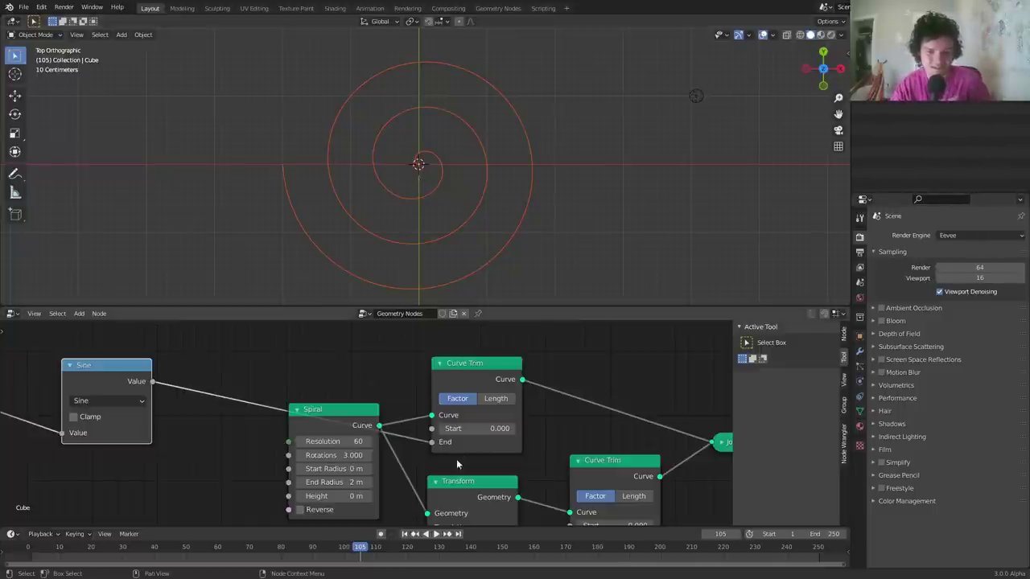
# Move the Sine node next to the Divide node, leaving free space before the Spiral node
pyautogui.moveTo(208, 404); pyautogui.dragTo(540, 405, button='middle')
pyautogui.moveTo(449, 386); pyautogui.dragTo(375, 396)
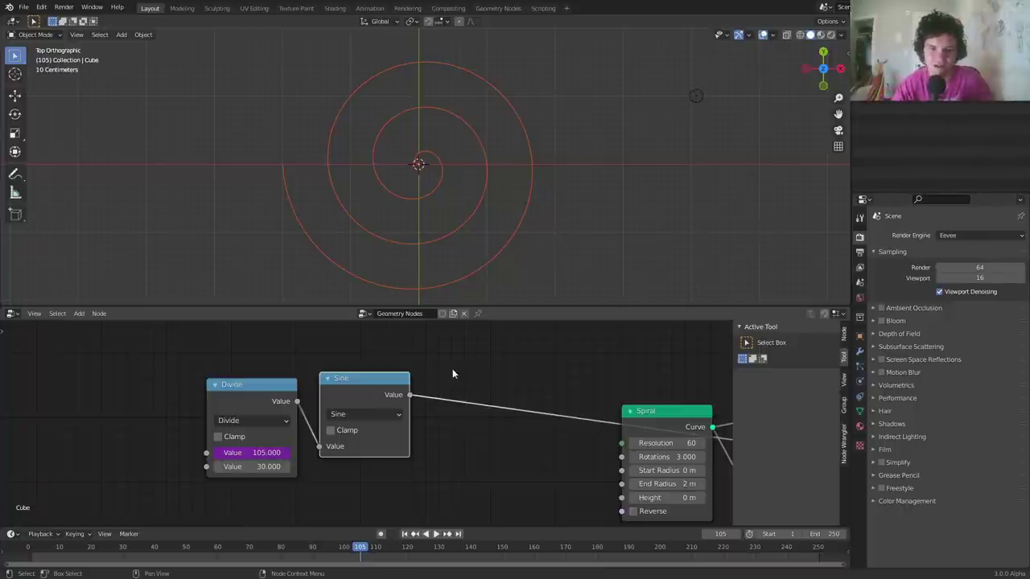
# Add a Map Range node on the link between the Sine node and the upper Curve Trim
pyautogui.hotkey('shift', 'a')
pyautogui.write('rang')
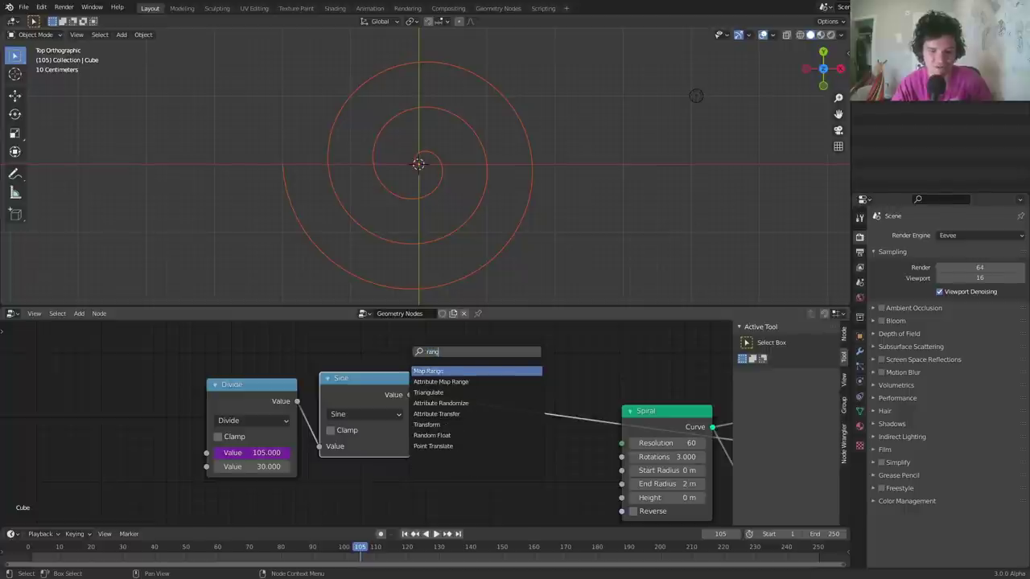
pyautogui.click(440, 372)
pyautogui.click(497, 422)
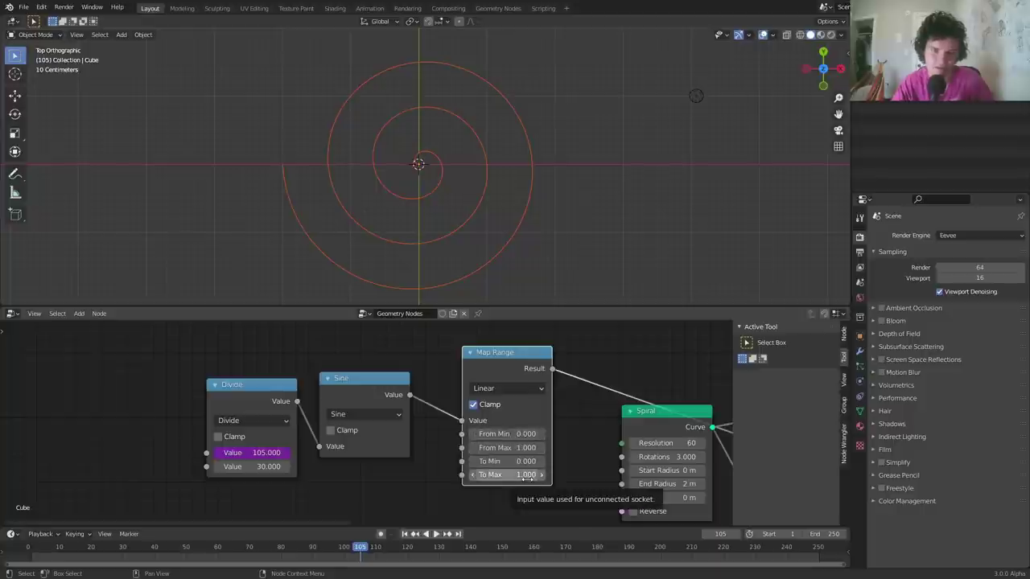
# Set the Map Range node's From Min to -1 and play the animation to check the spiral's growth
pyautogui.click(507, 434)
pyautogui.write('0.0')
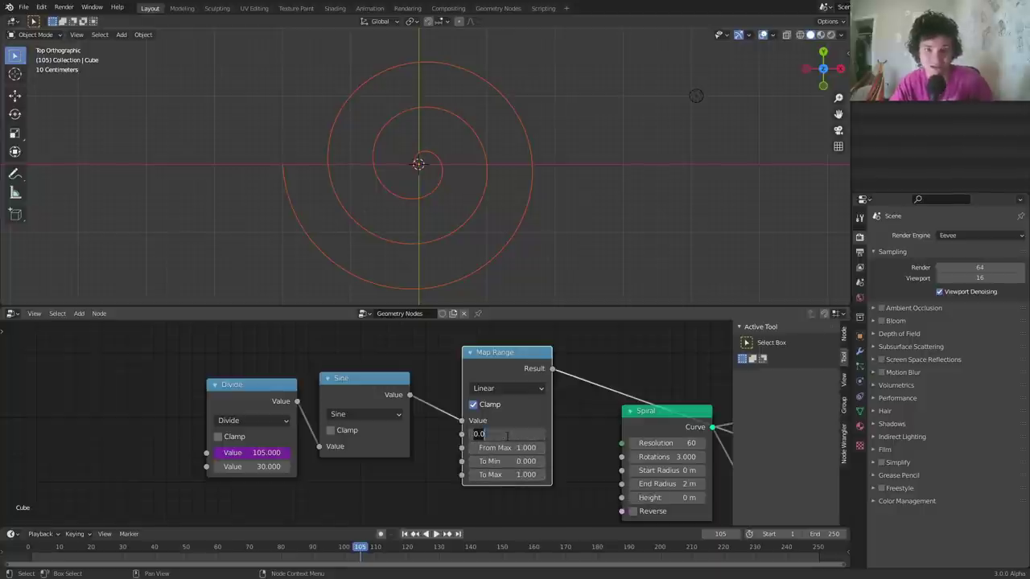
pyautogui.press('Return')
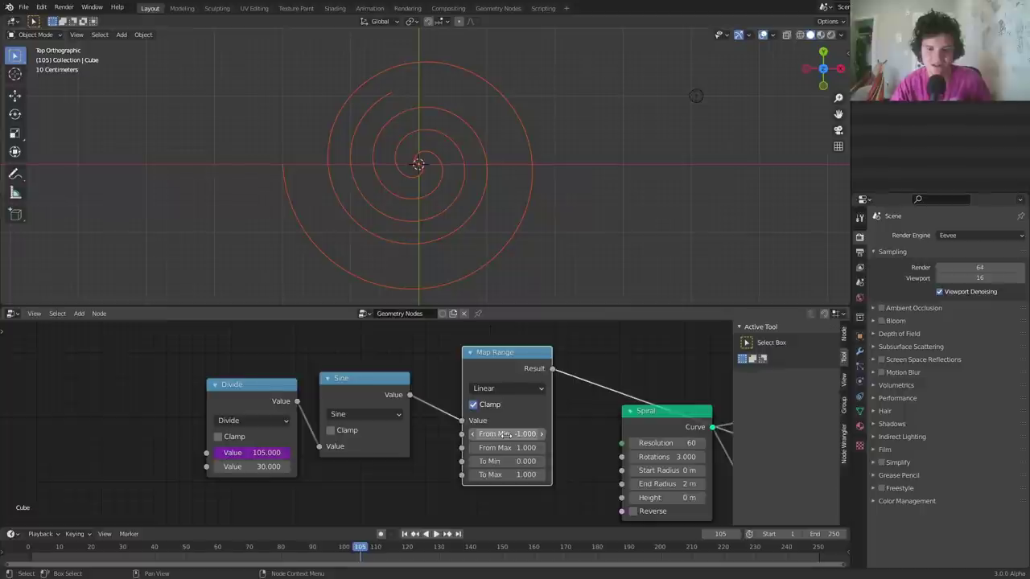
pyautogui.press('space')
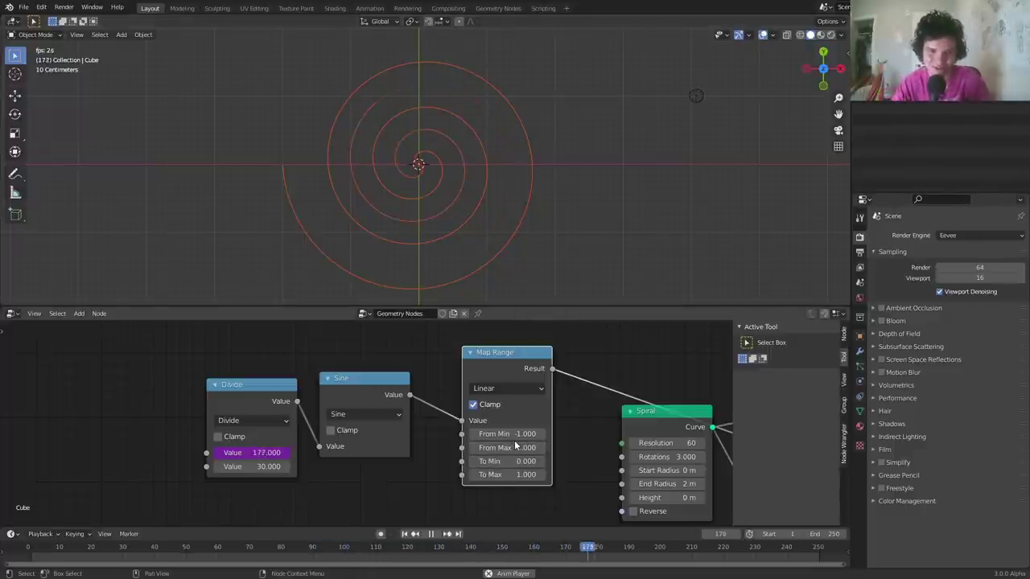
pyautogui.press('space')
pyautogui.scroll(-3, 280, 376)
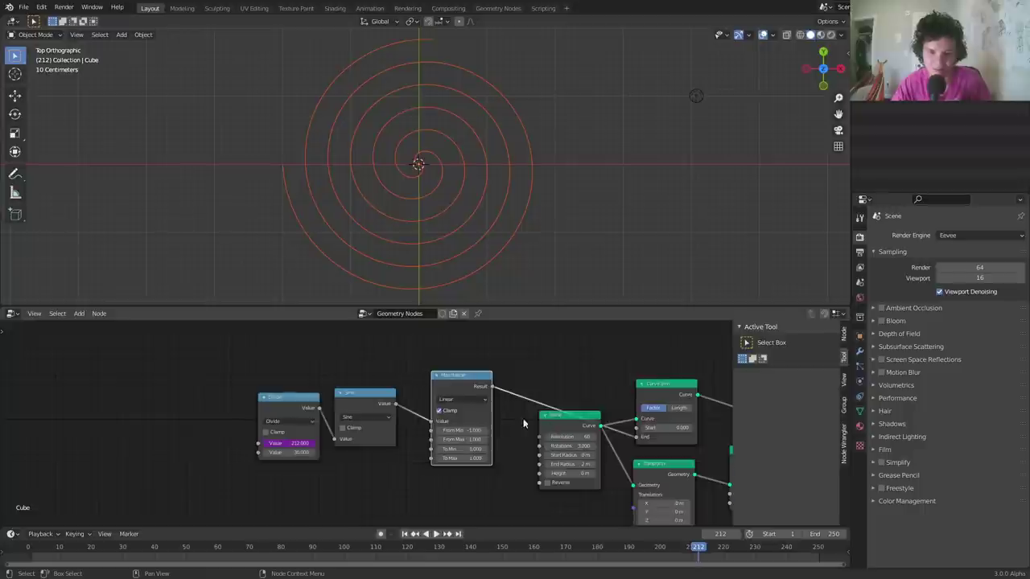
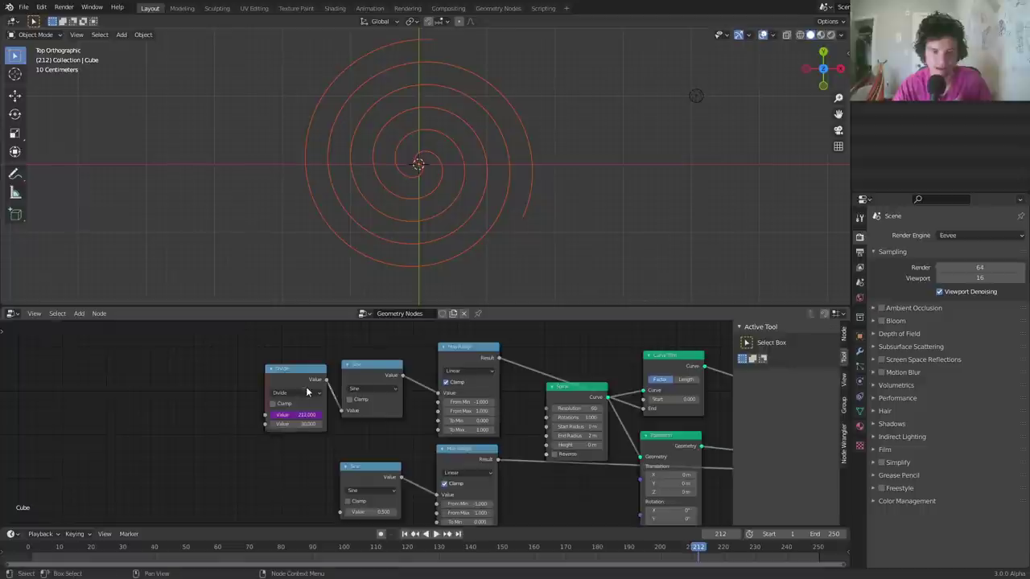
# Duplicate the lower Sine node, insert the copy between Divide and the lower Sine, and change its operation to Add
pyautogui.moveTo(341, 511); pyautogui.dragTo(423, 418, button='middle')
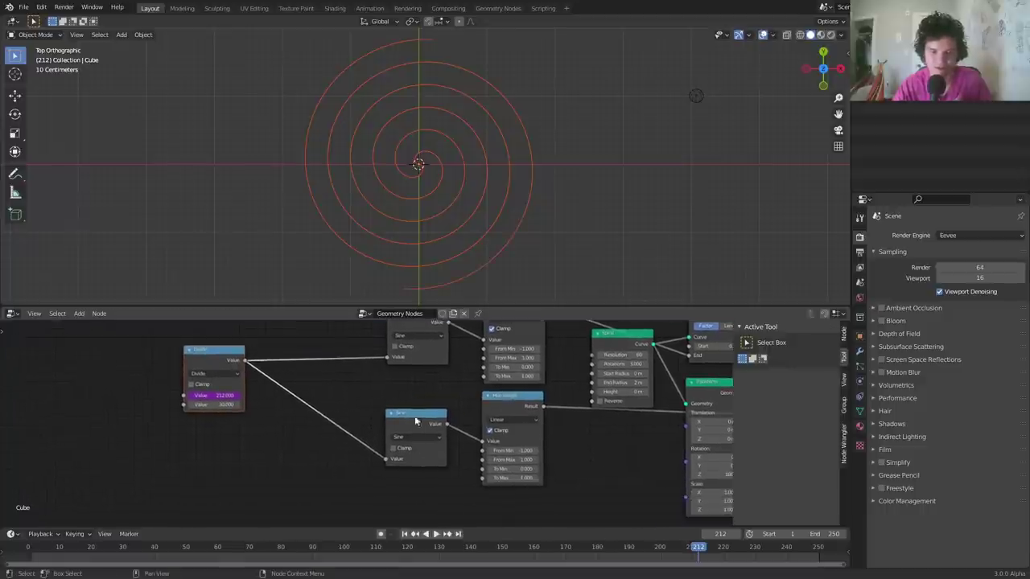
pyautogui.scroll(2, 418, 417)
pyautogui.click(407, 414)
pyautogui.hotkey('shift', 'd')
pyautogui.click(283, 396)
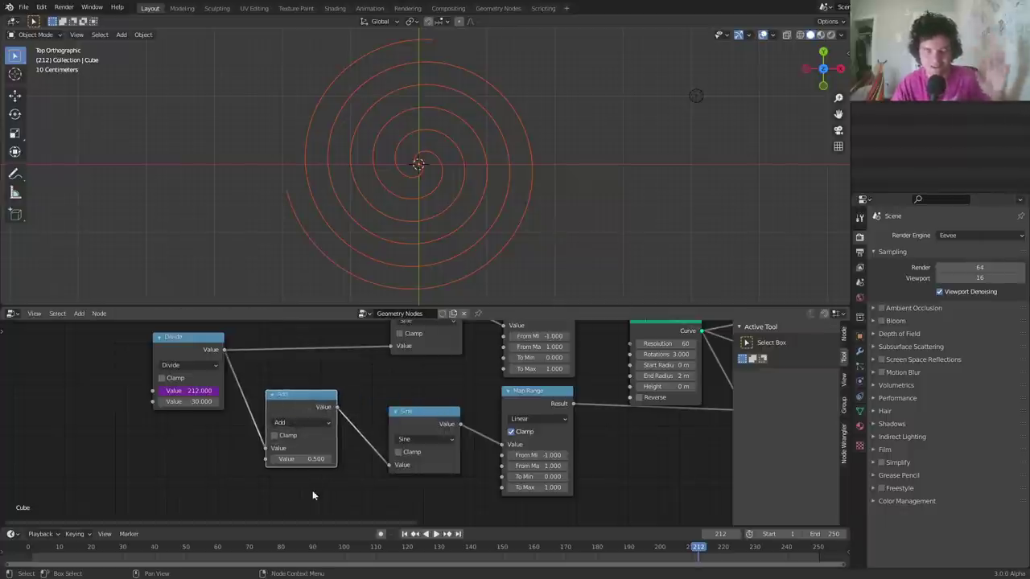
# Try second values of 0, 0.77 and 1.23 in the Add node, playing the animation to compare the offsets
pyautogui.scroll(1, 297, 478)
pyautogui.click(286, 467)
pyautogui.write('0')
pyautogui.press('Return')
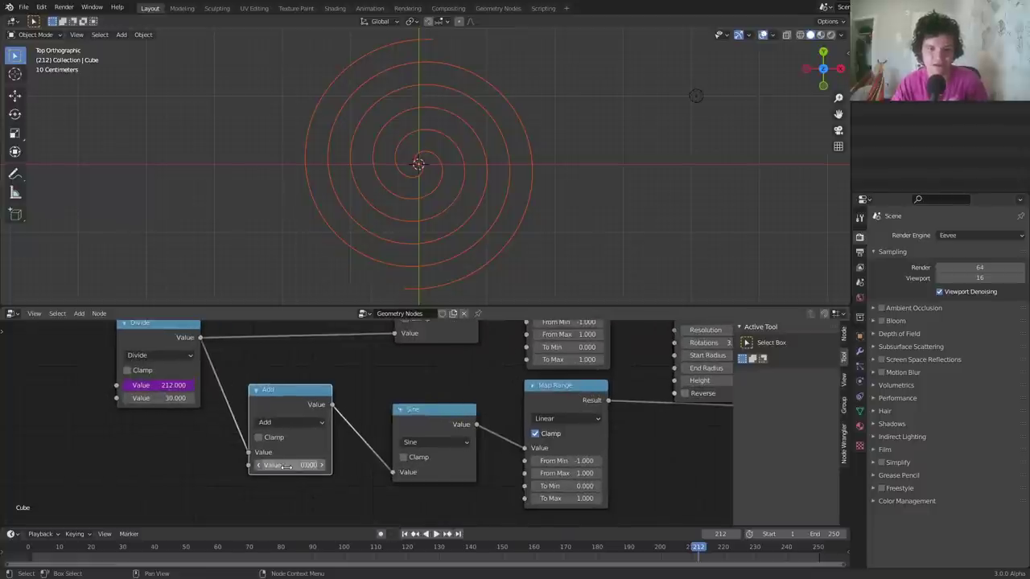
pyautogui.moveTo(286, 467); pyautogui.dragTo(299, 467)
pyautogui.press('space')
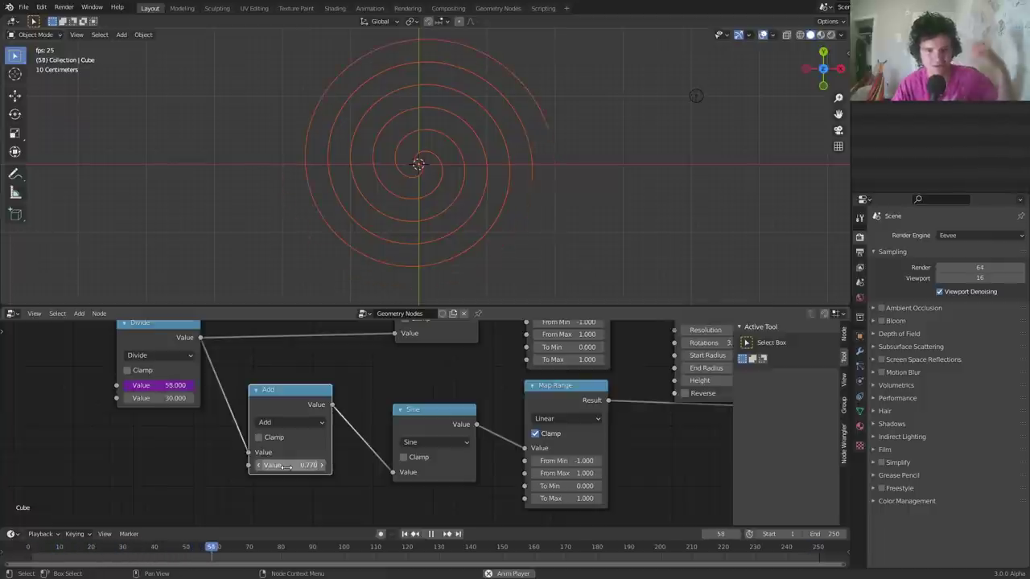
pyautogui.press('space')
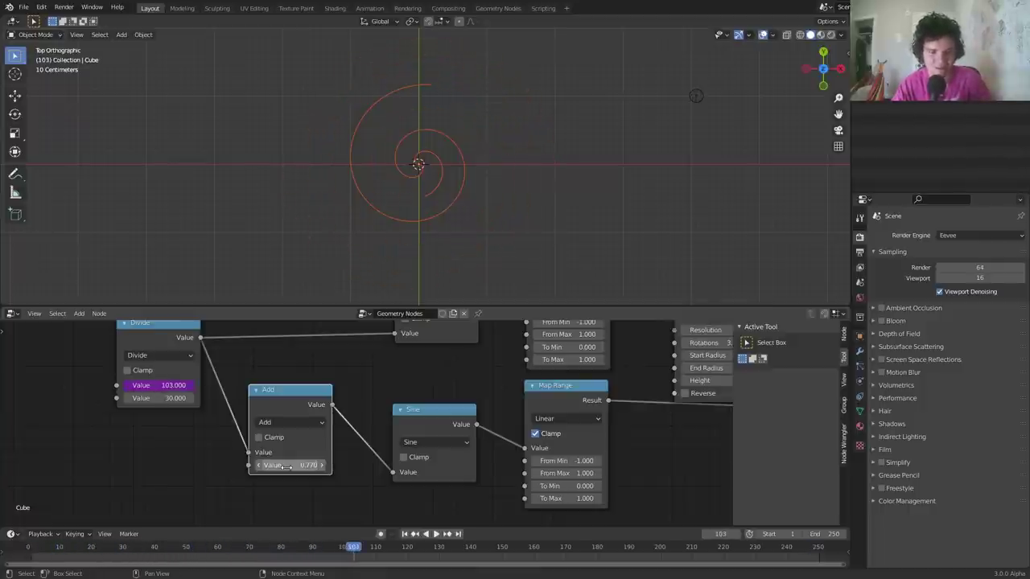
pyautogui.press('space')
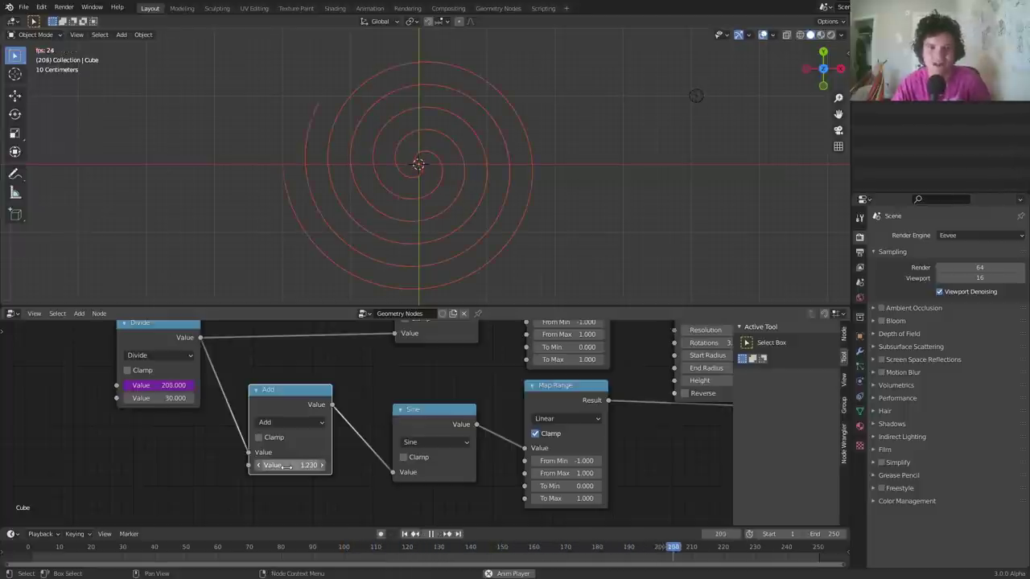
pyautogui.press('space')
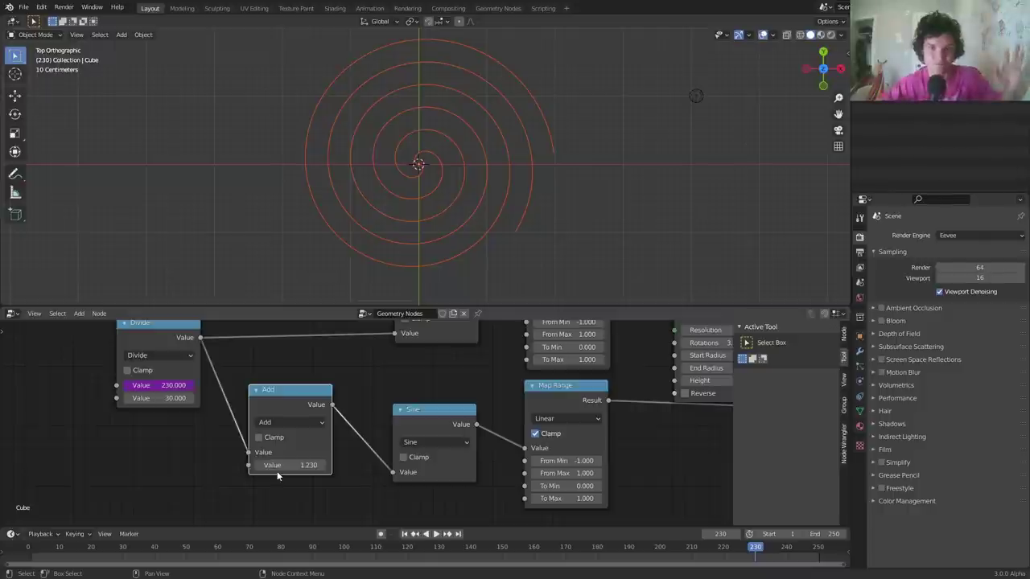
# Set the Add node's second value to pi (3.142) and play the animation to check the alternating spirals
pyautogui.click(280, 465)
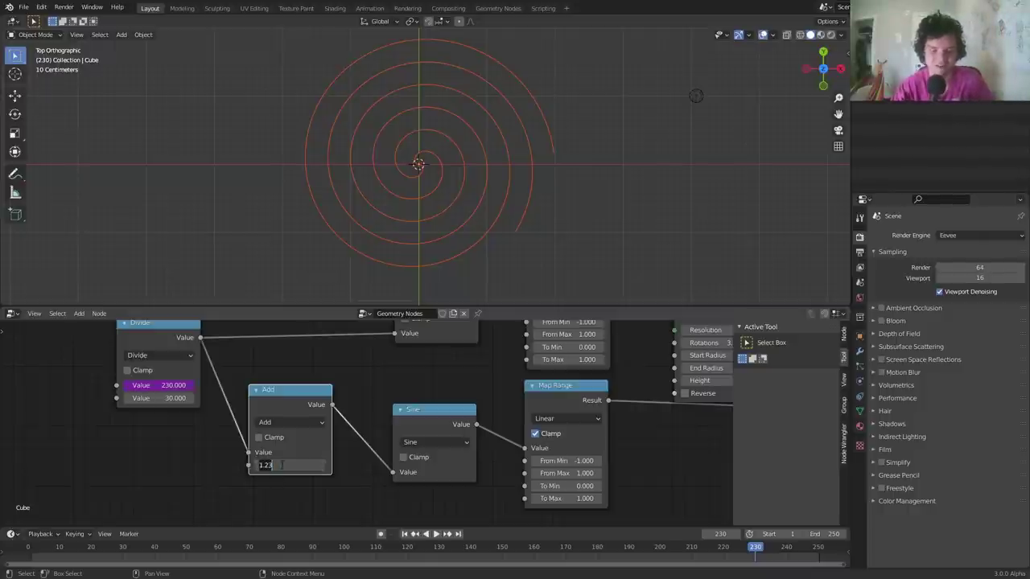
pyautogui.press('Return')
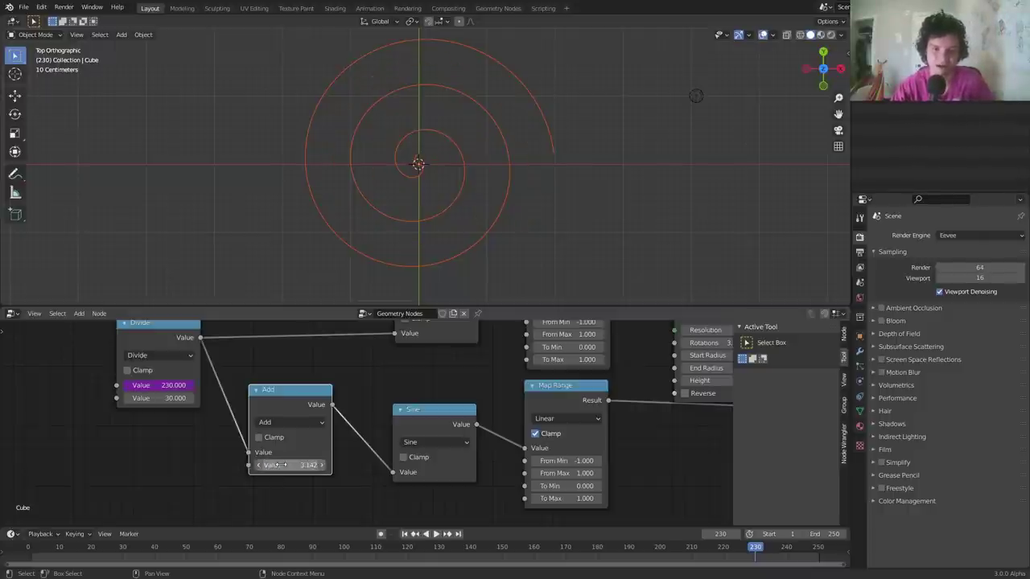
pyautogui.press('space')
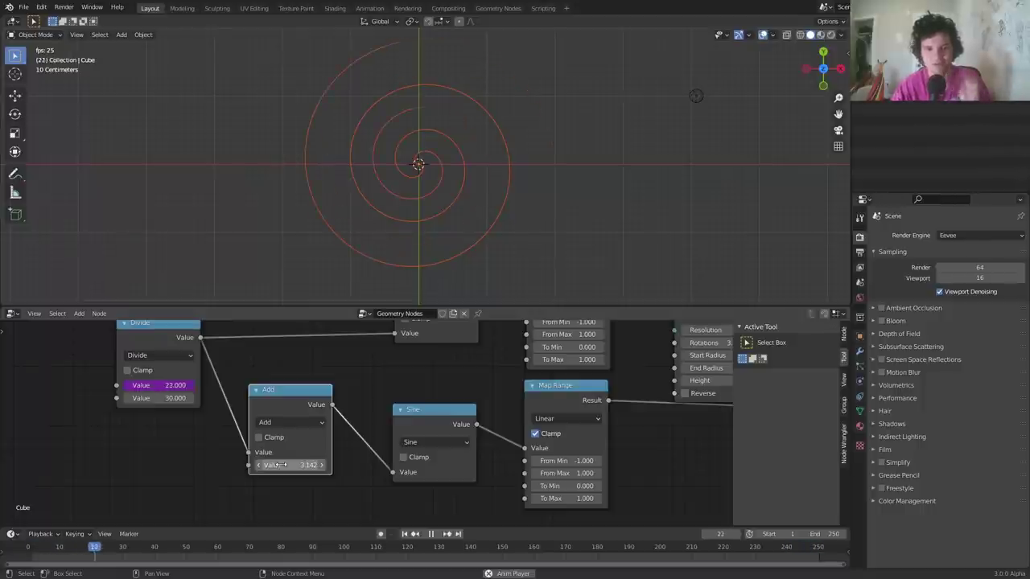
pyautogui.press('space')
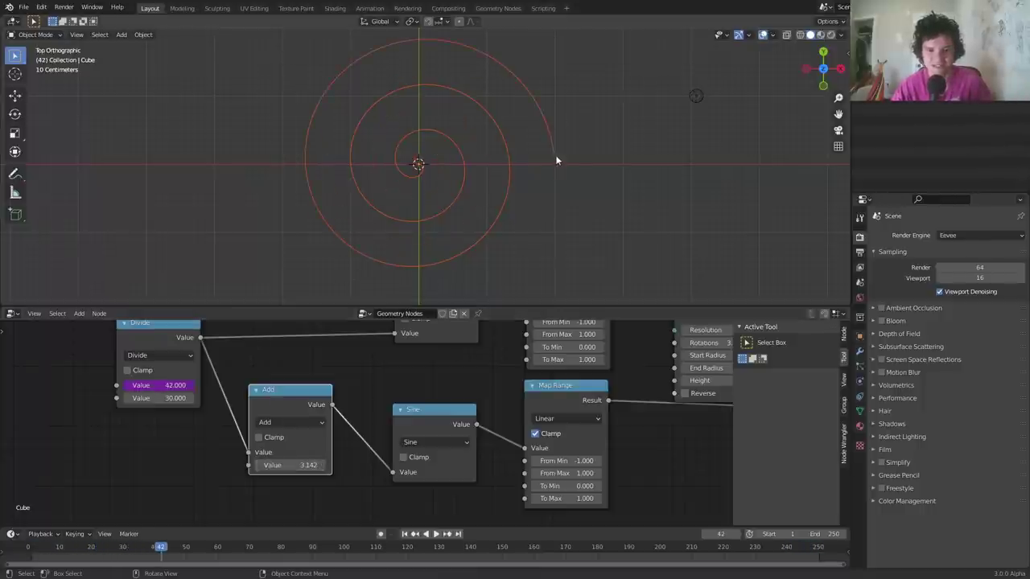
pyautogui.press('space')
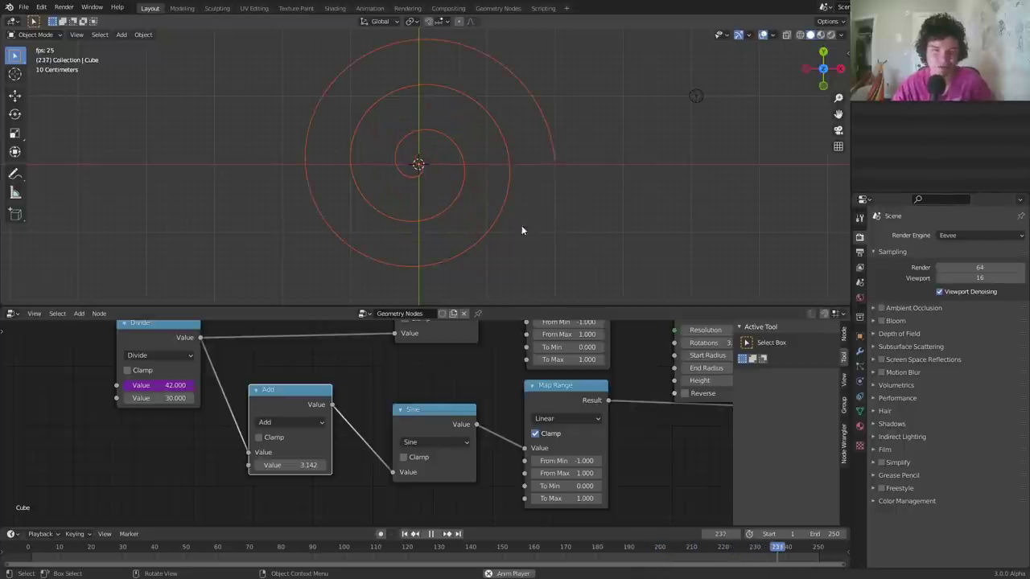
# Stop the playback, move Group Output farther away from Join Geometry, and expand the collapsed Join Geometry node
pyautogui.scroll(-2, 547, 408)
pyautogui.moveTo(594, 411); pyautogui.dragTo(263, 455, button='middle')
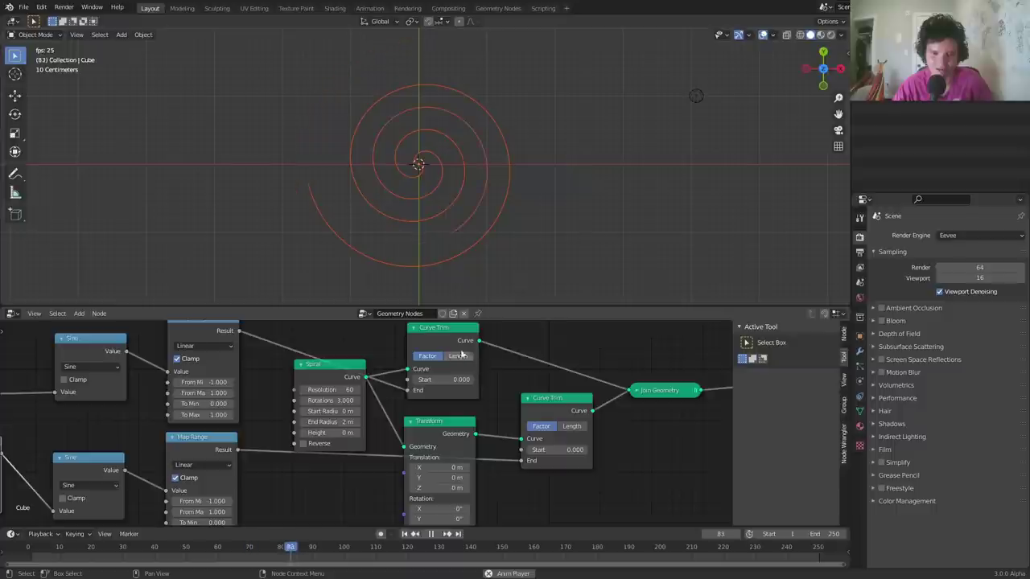
pyautogui.click(463, 356)
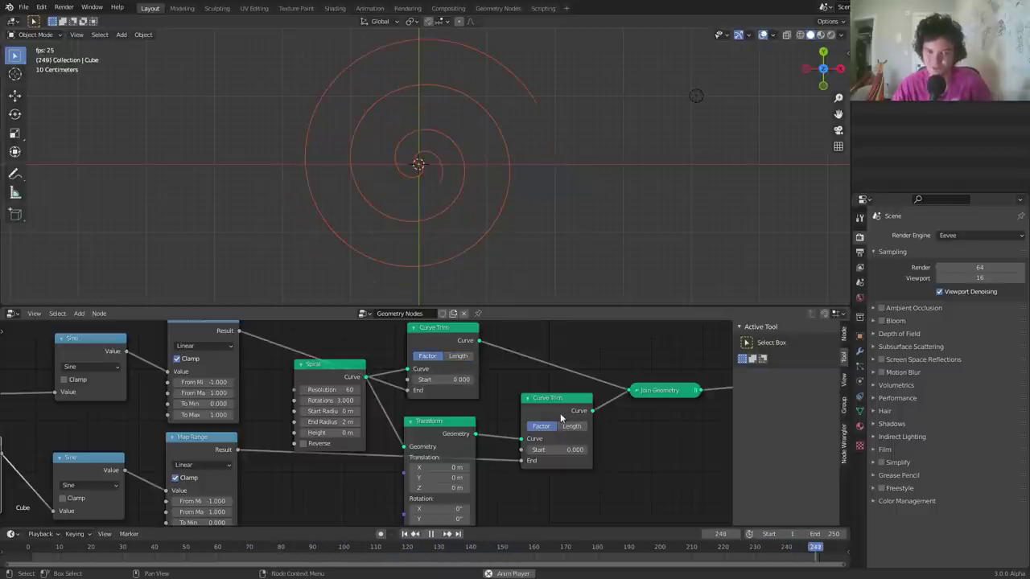
pyautogui.moveTo(559, 407); pyautogui.dragTo(406, 426, button='middle')
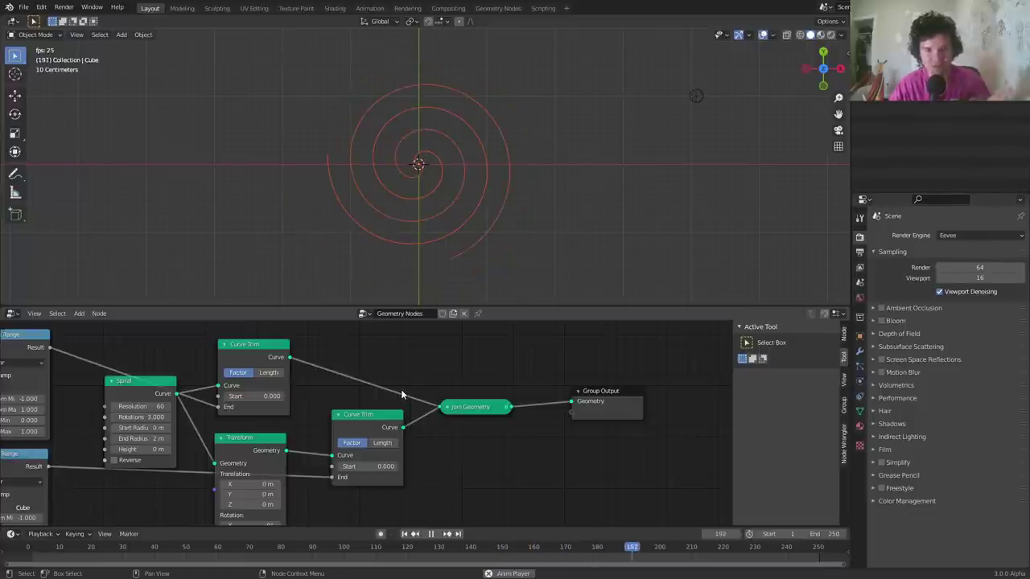
pyautogui.press('space')
pyautogui.moveTo(611, 440); pyautogui.dragTo(426, 442, button='middle')
pyautogui.moveTo(391, 387); pyautogui.dragTo(599, 400)
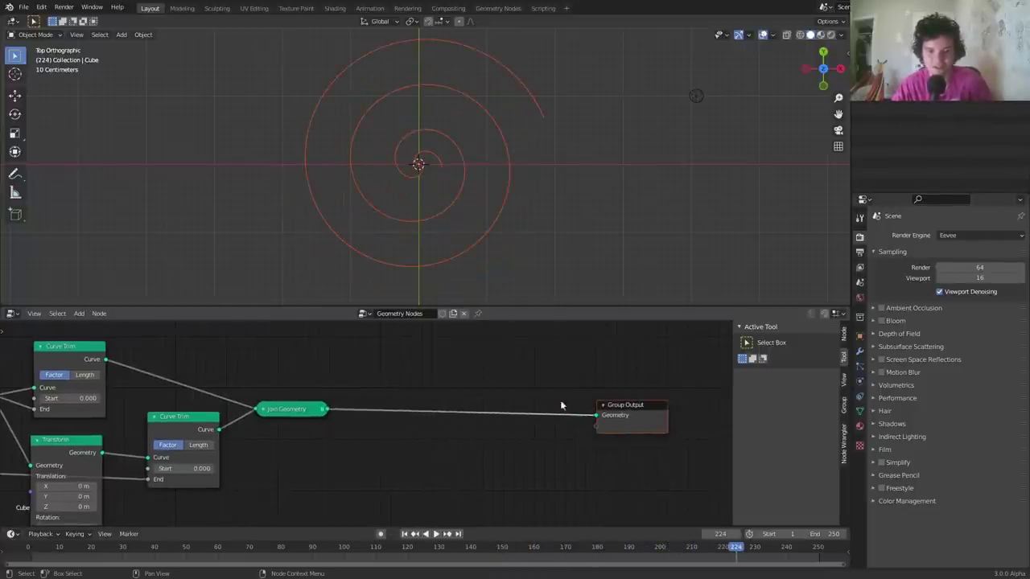
pyautogui.click(264, 411)
pyautogui.moveTo(100, 374); pyautogui.dragTo(361, 364, button='middle')
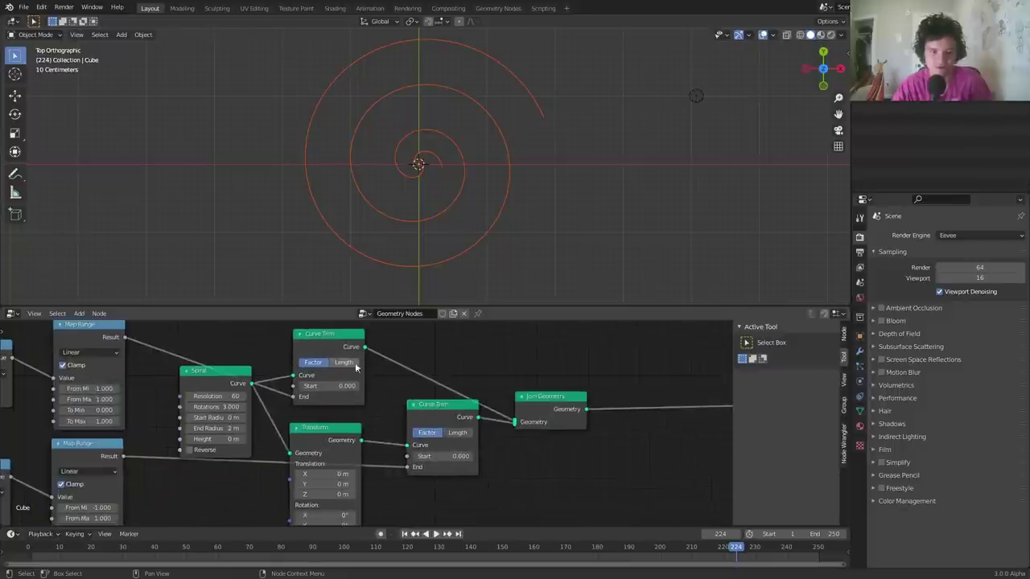
pyautogui.moveTo(576, 411); pyautogui.dragTo(449, 405, button='middle')
# Save the project to the Desktop as availableonpatreon.blend
pyautogui.hotkey('ctrl', 's')
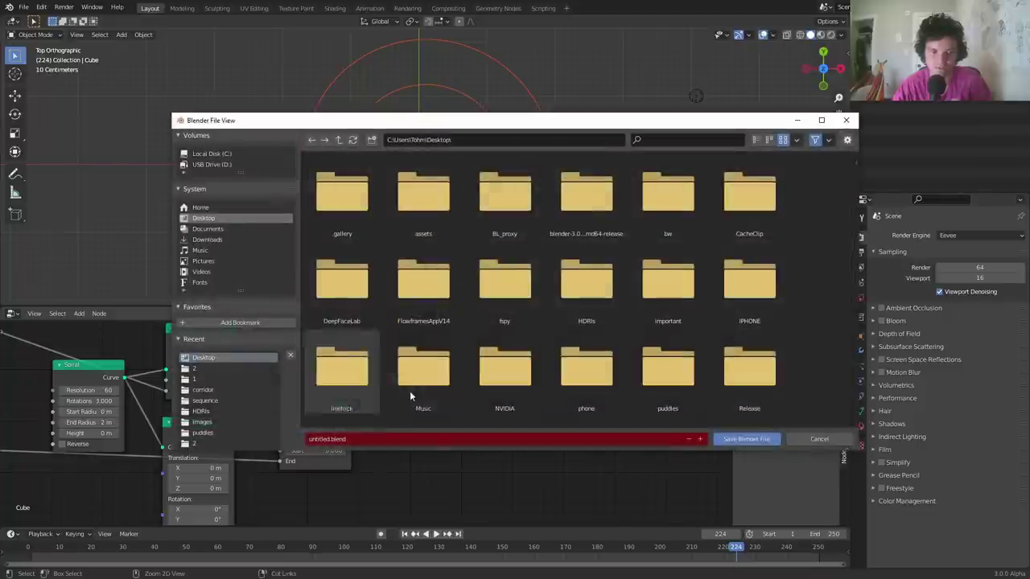
pyautogui.click(309, 439)
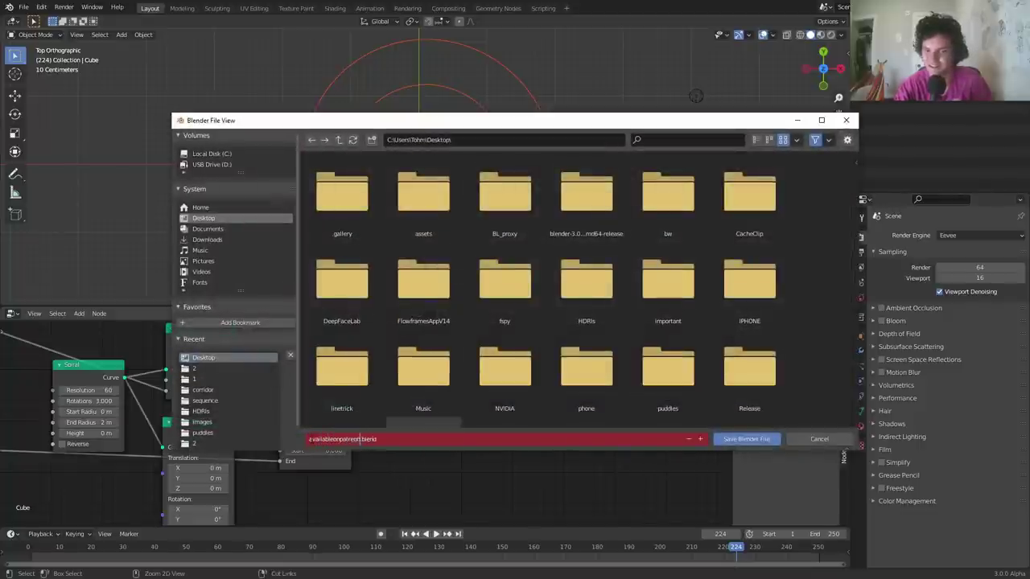
pyautogui.press('Return')
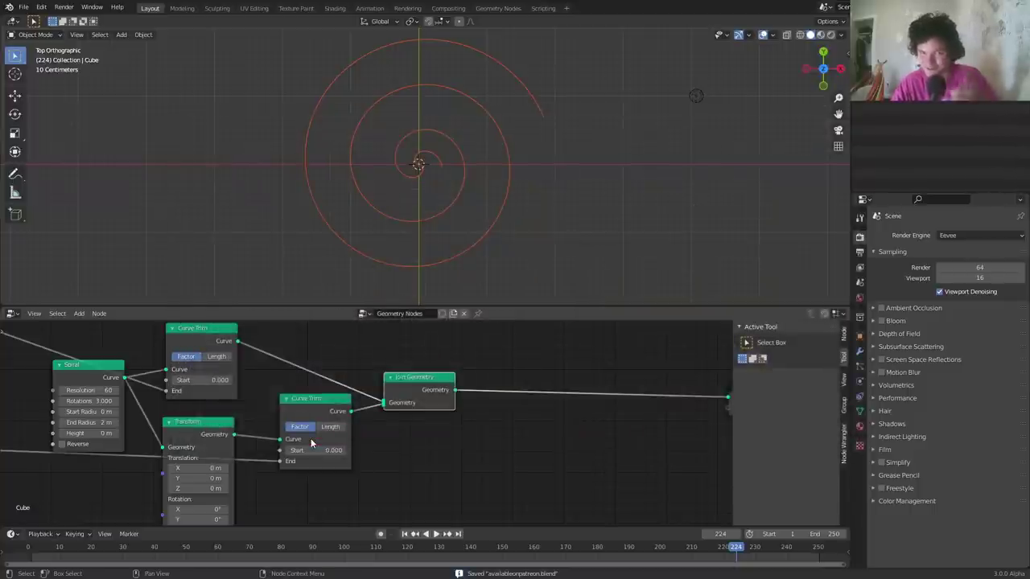
# Duplicate the Transform node, insert the copy between Join Geometry and Group Output, and set its Z rotation to 0°
pyautogui.moveTo(292, 440); pyautogui.dragTo(248, 452, button='middle')
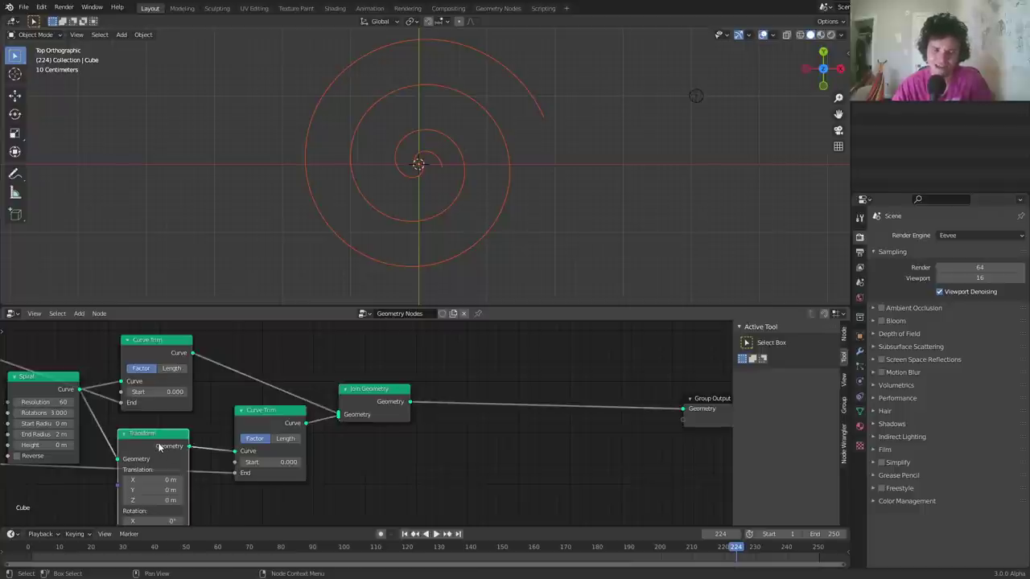
pyautogui.click(125, 430)
pyautogui.hotkey('shift', 'd')
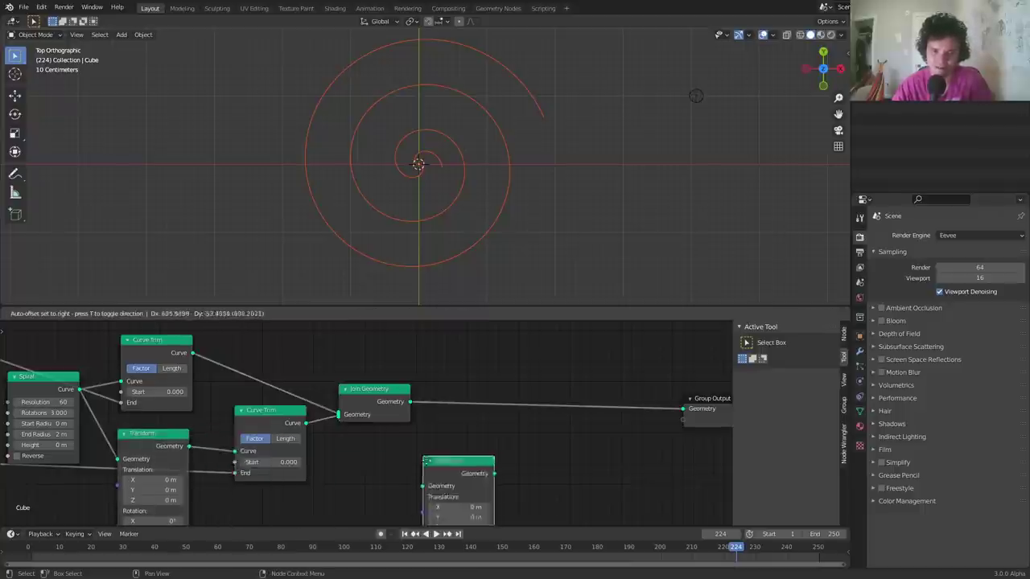
pyautogui.click(486, 379)
pyautogui.scroll(2, 512, 451)
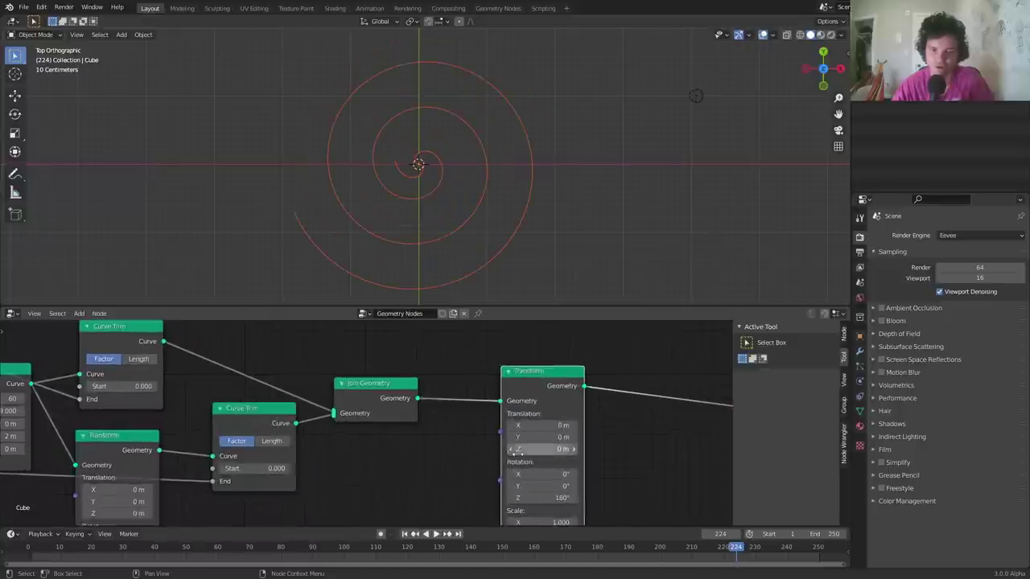
pyautogui.moveTo(512, 455); pyautogui.dragTo(386, 417, button='middle')
pyautogui.doubleClick(419, 459)
pyautogui.write('0')
pyautogui.press('Return')
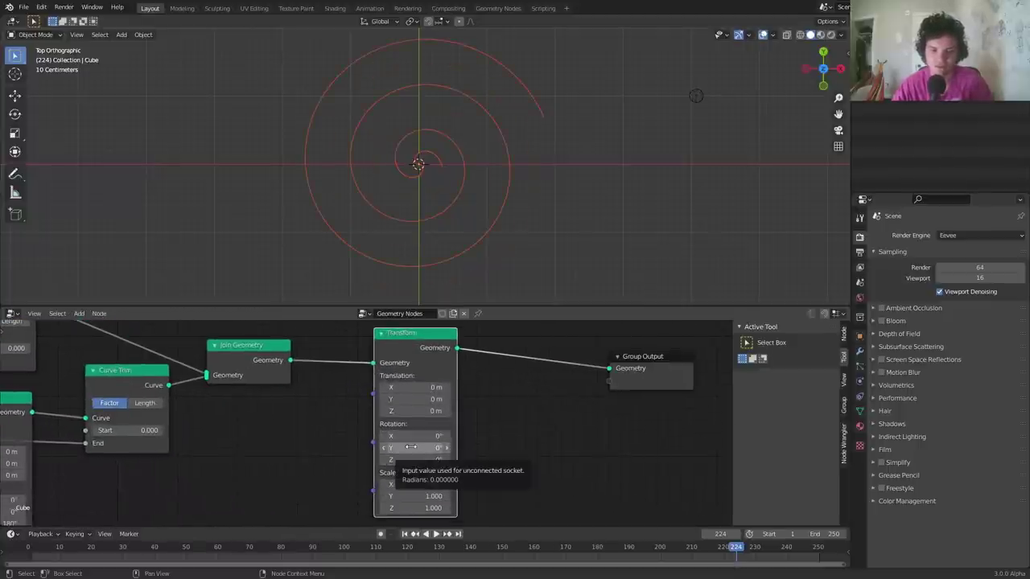
pyautogui.press('space')
pyautogui.doubleClick(410, 387)
pyautogui.write('3.3')
pyautogui.press('Return')
pyautogui.press('space')
pyautogui.hotkey('ctrl', 'z')
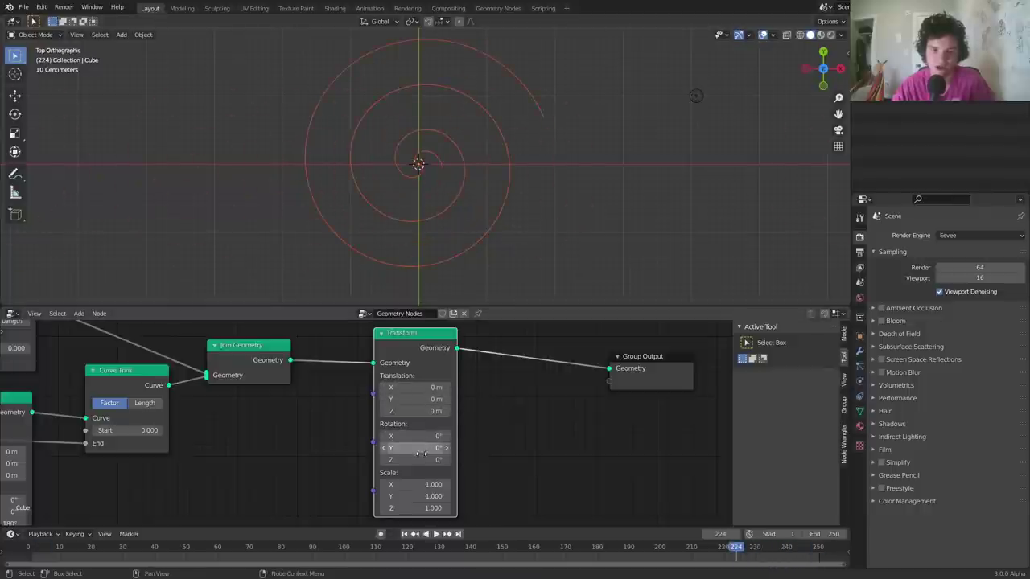
# Drive the new Transform node's Z rotation with #frame/30, and mute the node during playback to compare the motion
pyautogui.moveTo(416, 460)
pyautogui.mouseDown()
pyautogui.moveTo(483, 460)
pyautogui.moveTo(415, 461)
pyautogui.mouseUp()
pyautogui.doubleClick(416, 460)
pyautogui.write('0d')
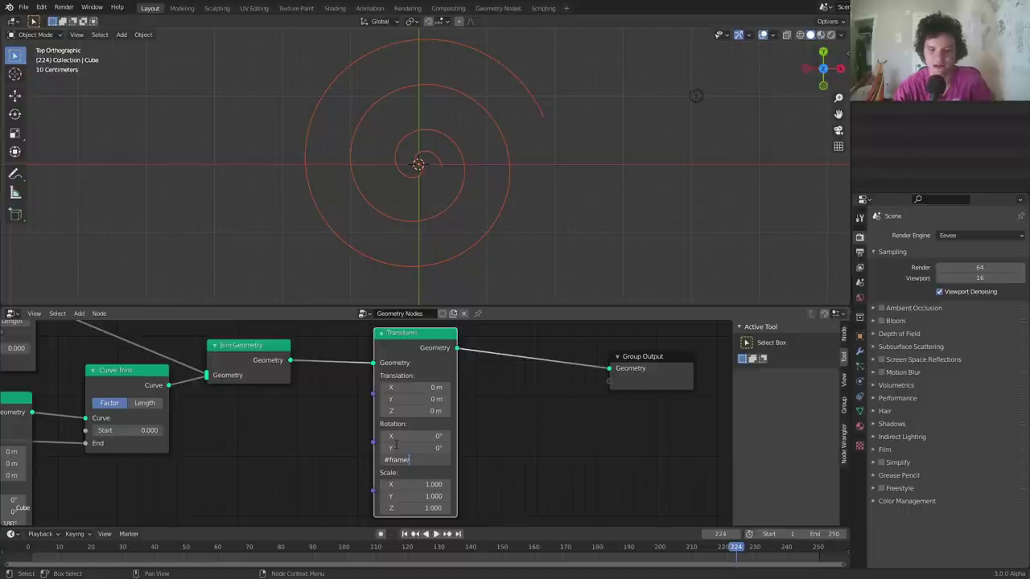
pyautogui.press('Return')
pyautogui.press('space')
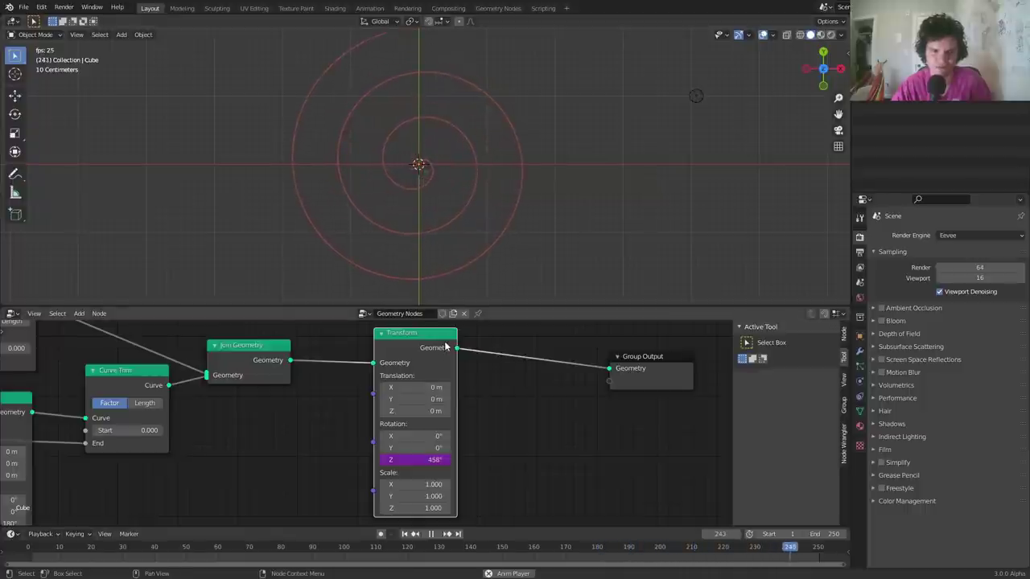
pyautogui.press('m')
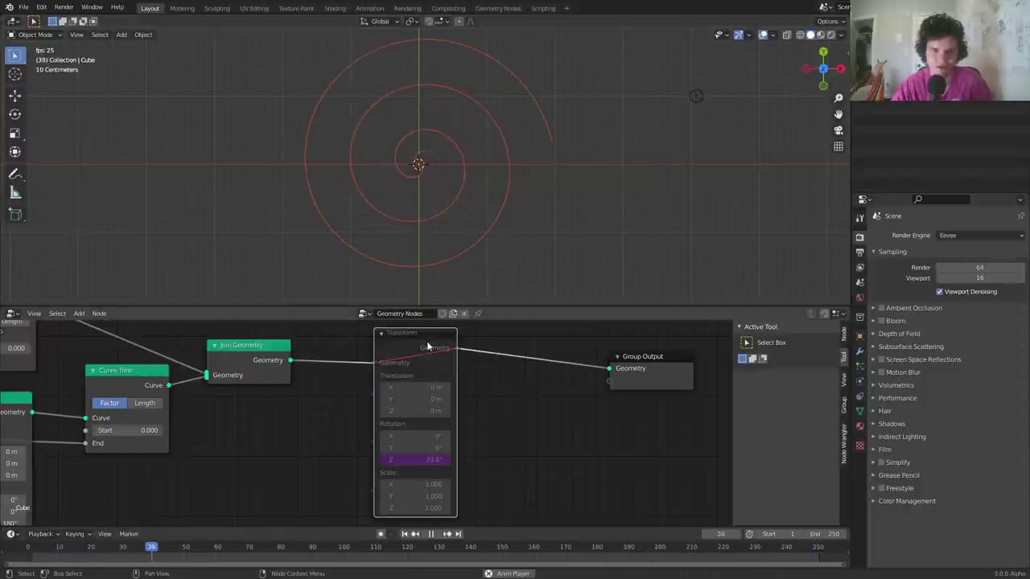
# Unmute the last Transform node, stop the playback, and move the node closer to Join Geometry
pyautogui.press('m')
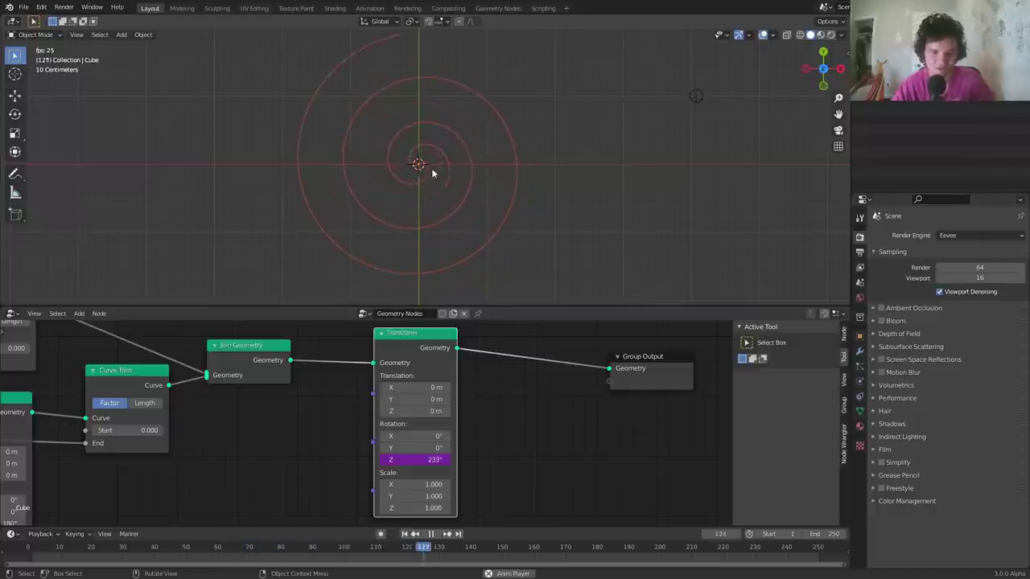
pyautogui.press('space')
pyautogui.moveTo(407, 333); pyautogui.dragTo(354, 366)
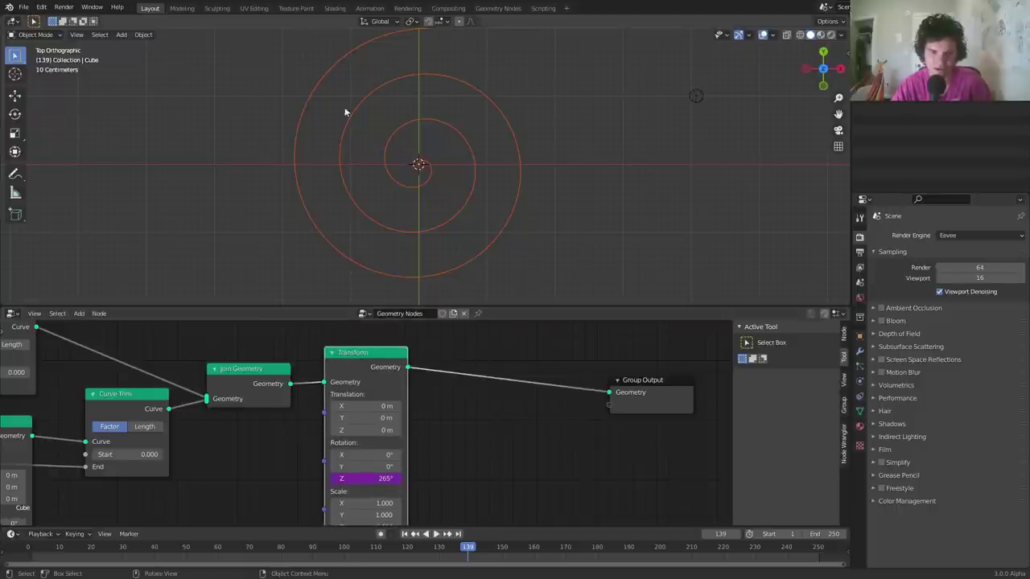
# Insert a Curve to Mesh node between Transform and Group Output, and play the animation to check the result
pyautogui.hotkey('shift', 'a')
pyautogui.click(459, 346)
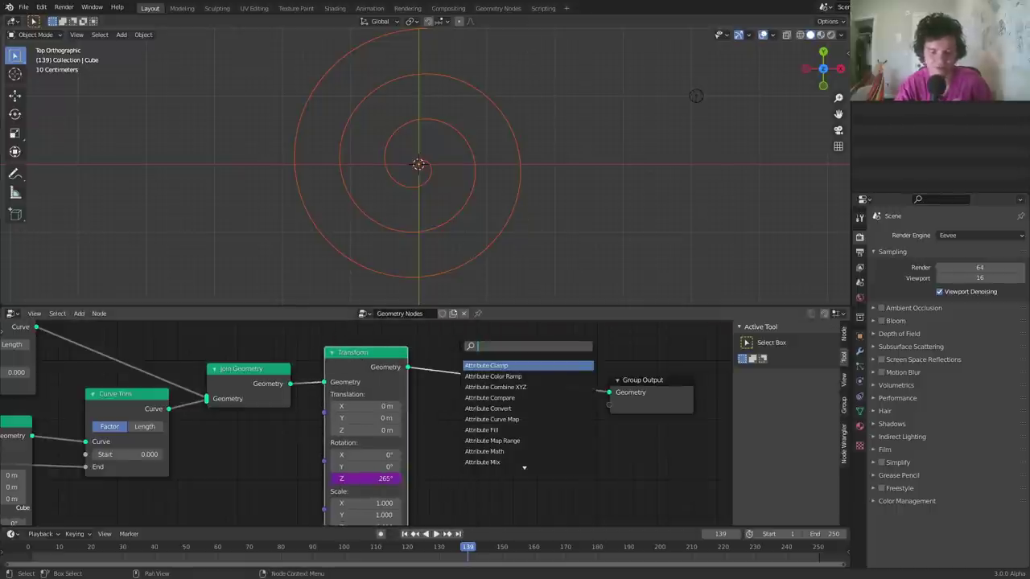
pyautogui.write('c')
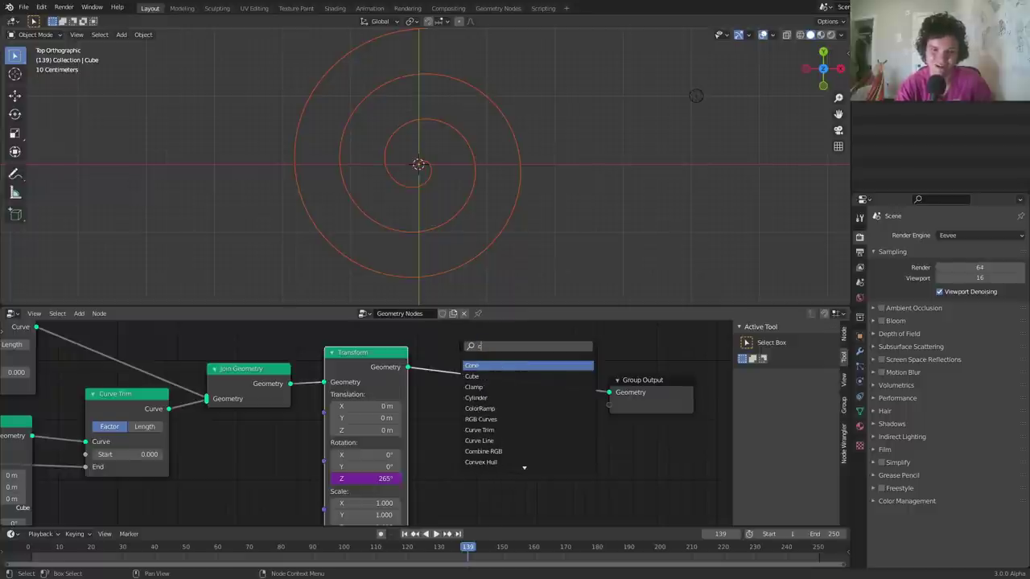
pyautogui.write('urve to')
pyautogui.write(' p')
pyautogui.write('mesh')
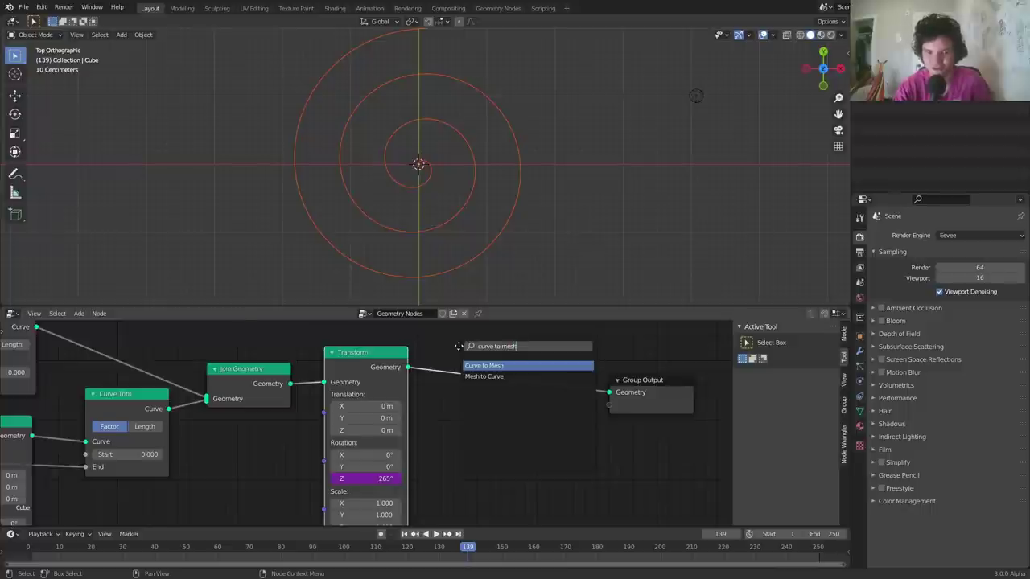
pyautogui.press('Return')
pyautogui.click(458, 346)
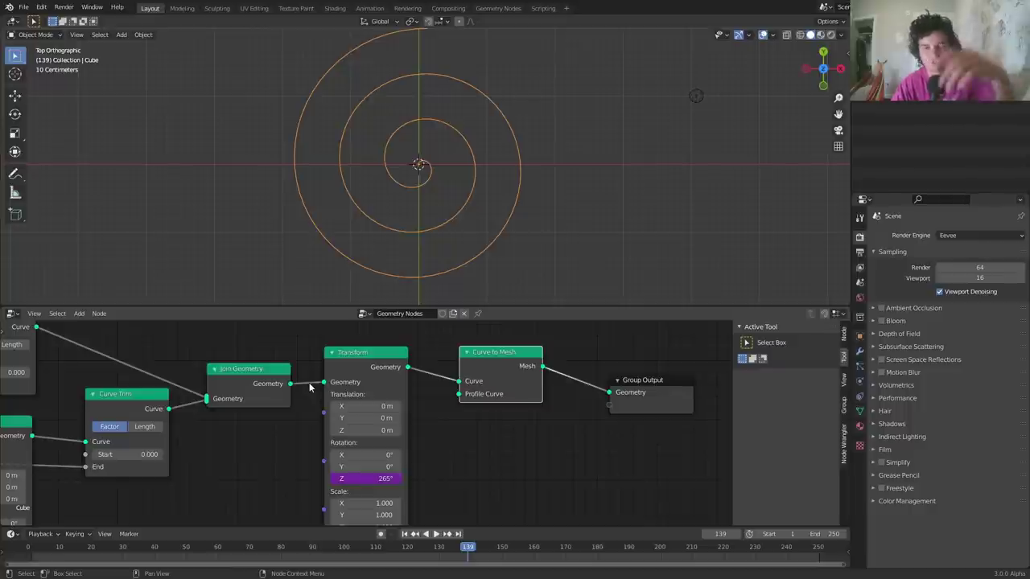
pyautogui.press('space')
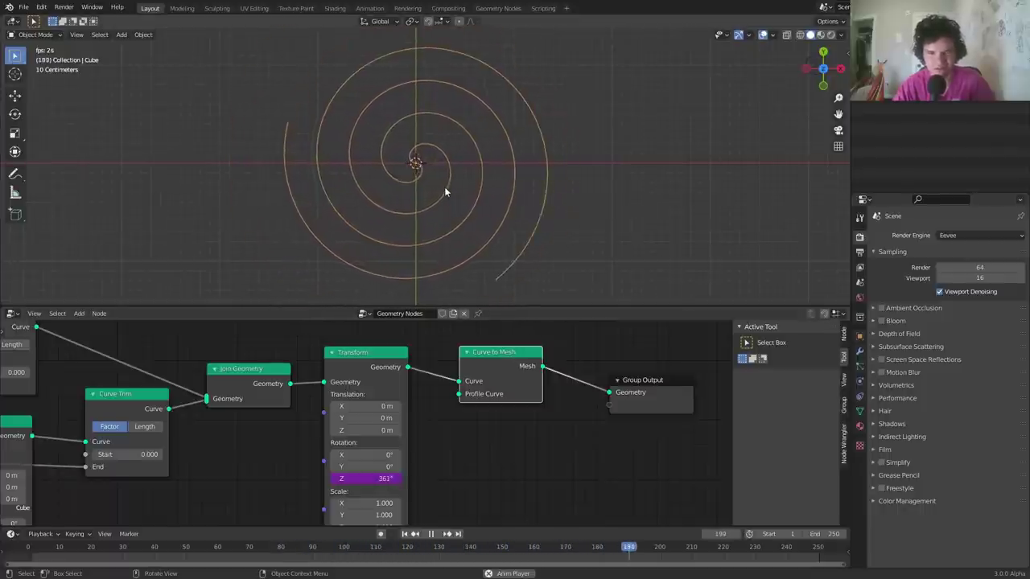
pyautogui.press('space')
# Make room after the Transform node and add a Curve Circle node below the link to Curve to Mesh
pyautogui.scroll(1, 480, 386)
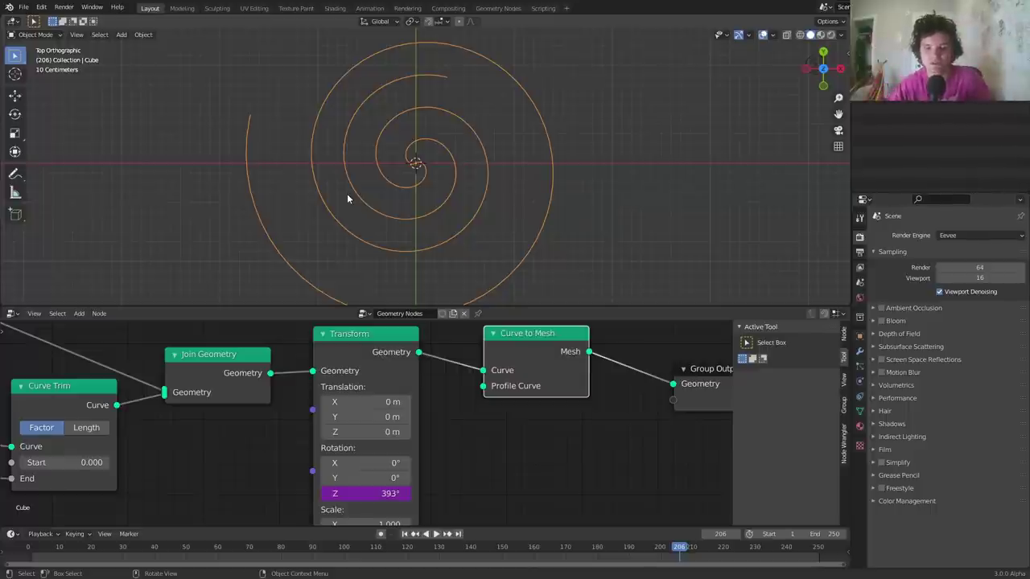
pyautogui.moveTo(521, 447); pyautogui.dragTo(506, 446, button='middle')
pyautogui.moveTo(537, 428); pyautogui.dragTo(546, 375)
pyautogui.hotkey('shift', 'a')
pyautogui.click(439, 354)
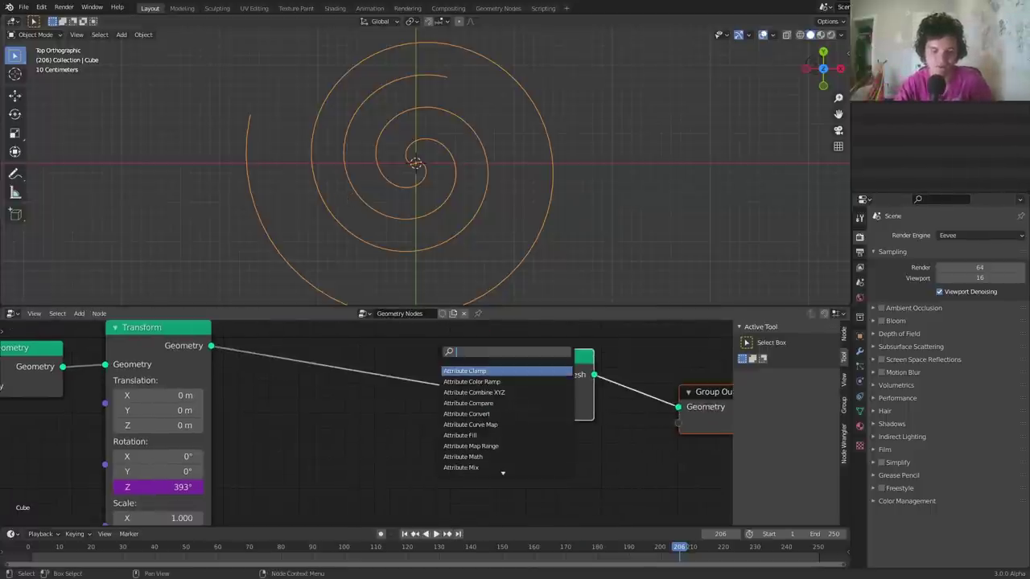
pyautogui.write('circle')
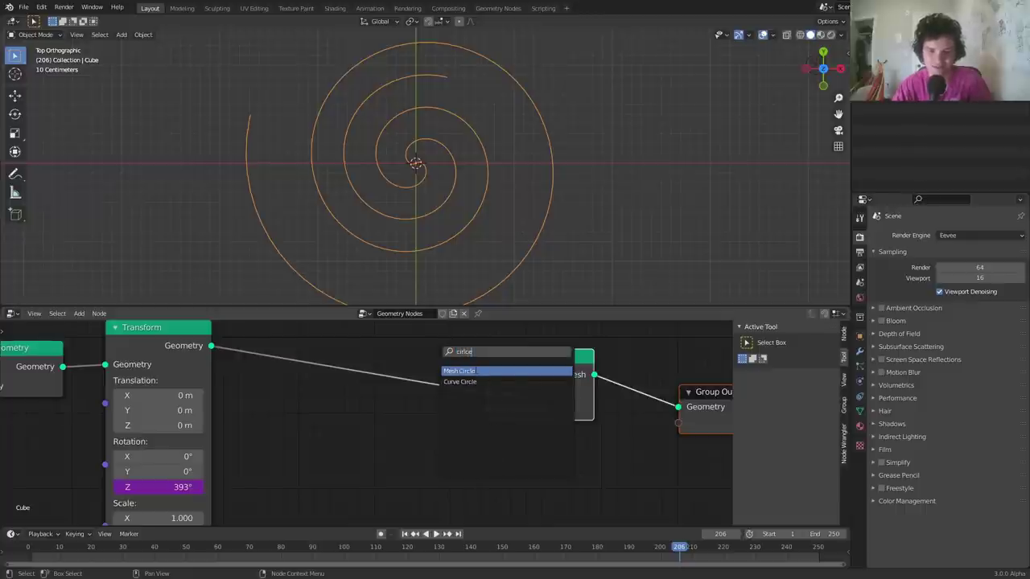
pyautogui.press('Down')
pyautogui.press('Return')
pyautogui.click(330, 439)
# Connect the Curve Circle output to the Profile Curve of Curve to Mesh, and play the animation briefly
pyautogui.hotkey('shift', 'a')
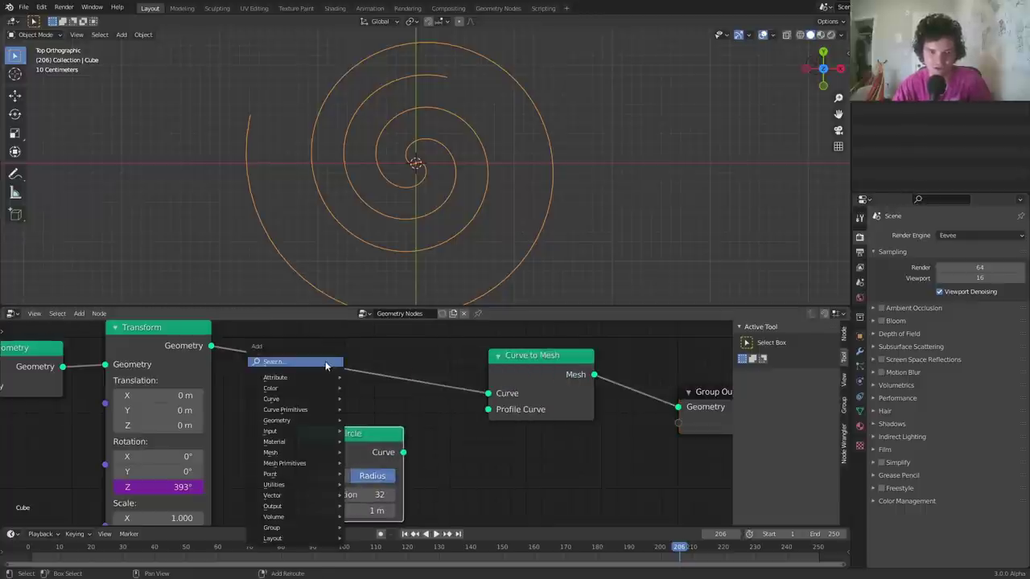
pyautogui.moveTo(306, 390)
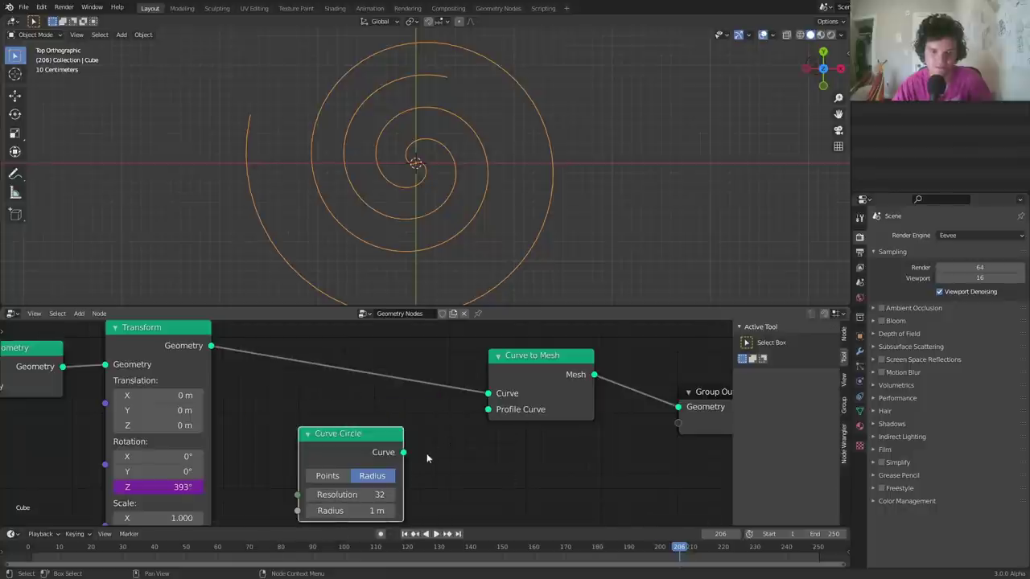
pyautogui.moveTo(401, 456); pyautogui.dragTo(488, 409)
pyautogui.press('space')
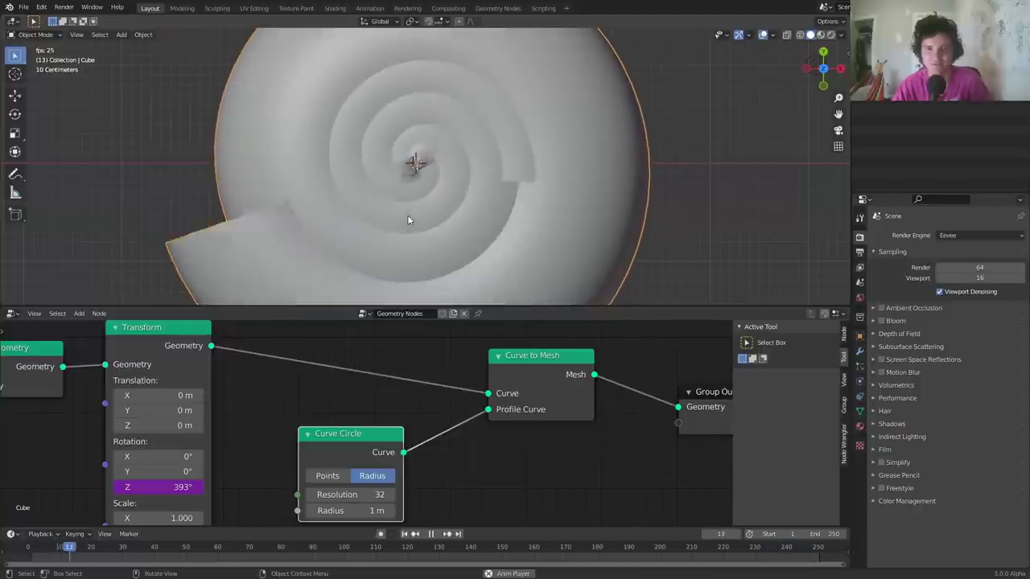
pyautogui.press('space')
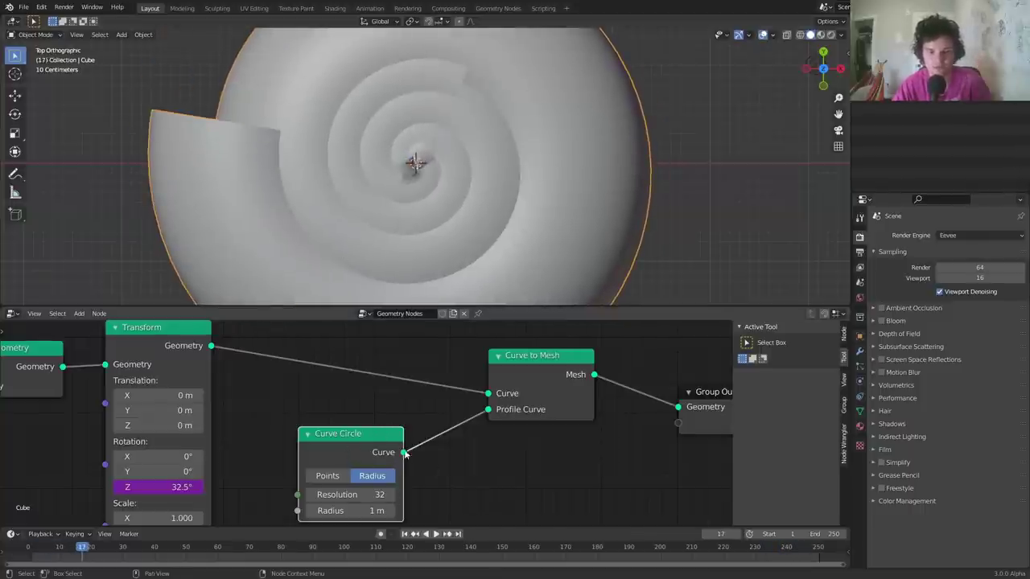
# Preview the Curve Circle alone by linking it to Group Output, and restore the Curve to Mesh link
pyautogui.moveTo(404, 454); pyautogui.dragTo(678, 407)
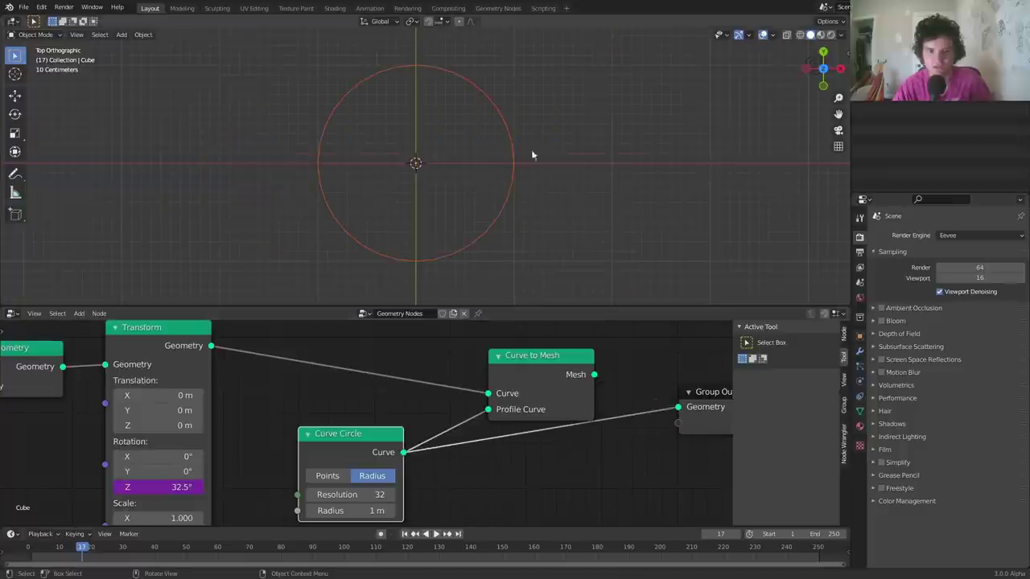
pyautogui.moveTo(372, 492); pyautogui.dragTo(265, 492)
pyautogui.hotkey('ctrl', 'z')
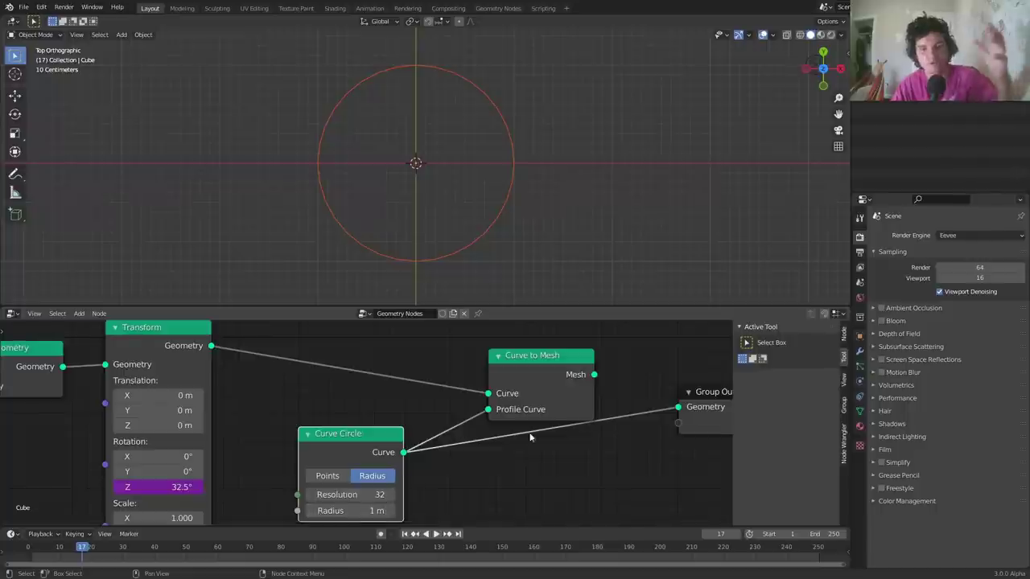
pyautogui.moveTo(647, 403); pyautogui.dragTo(678, 407)
# Set the Curve Circle radius to 0.14 m
pyautogui.moveTo(357, 510); pyautogui.dragTo(418, 470, button='middle')
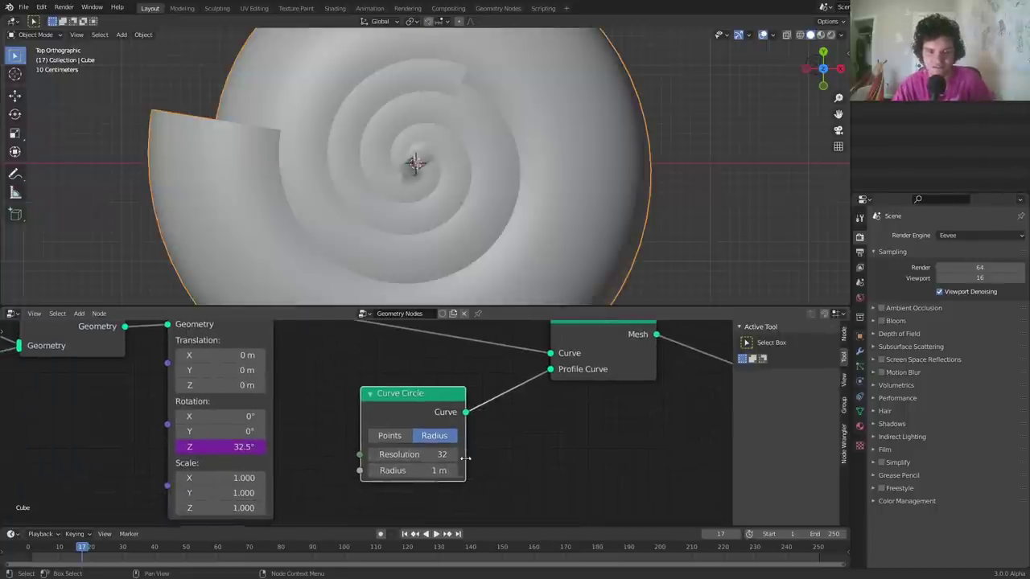
pyautogui.moveTo(418, 470); pyautogui.dragTo(370, 471)
pyautogui.click(424, 472)
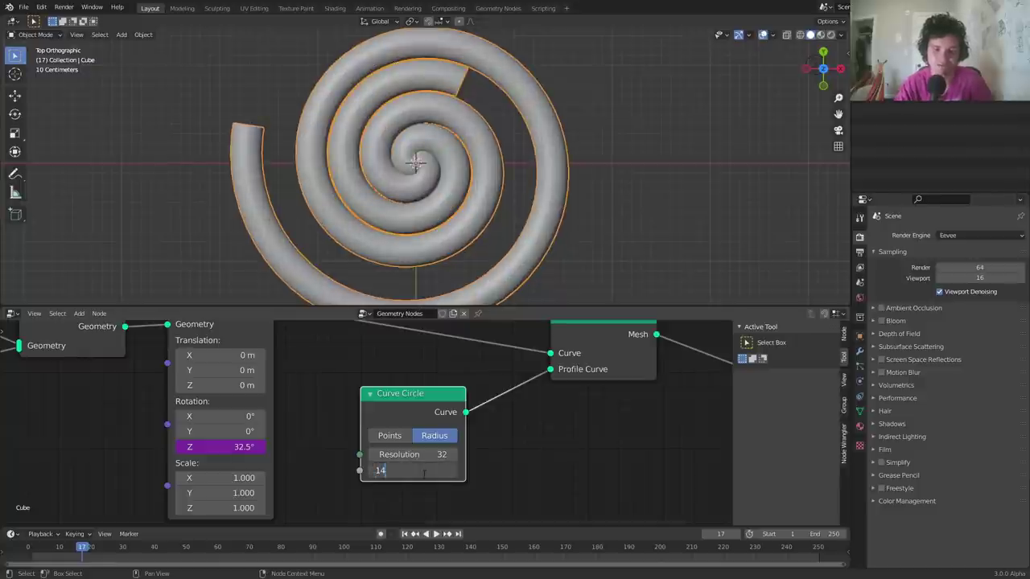
pyautogui.write('.14')
pyautogui.press('Return')
# Play the animation to check the thinner spiral tubes, stop it, and save the project
pyautogui.press('space')
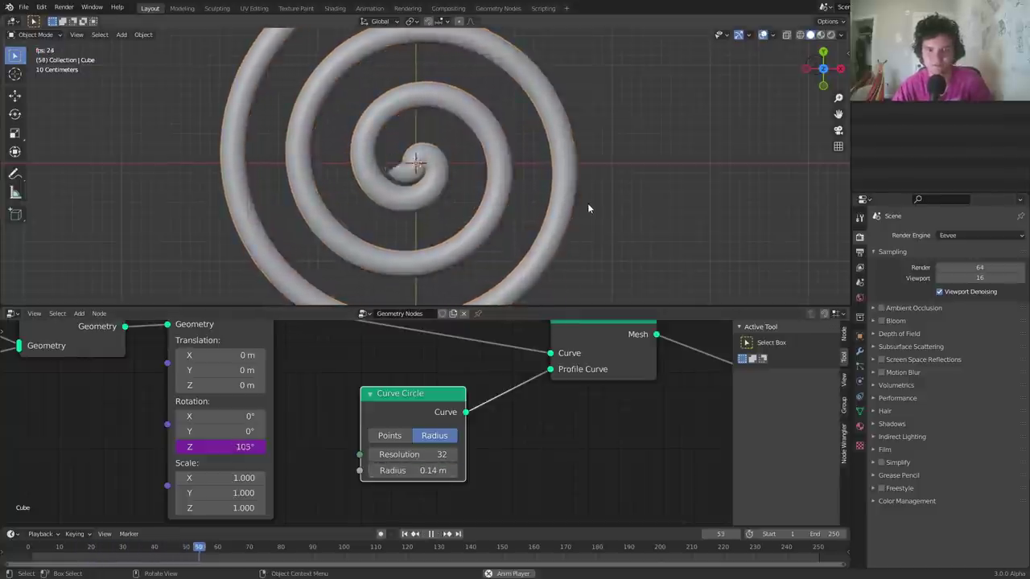
pyautogui.scroll(-5, 584, 203)
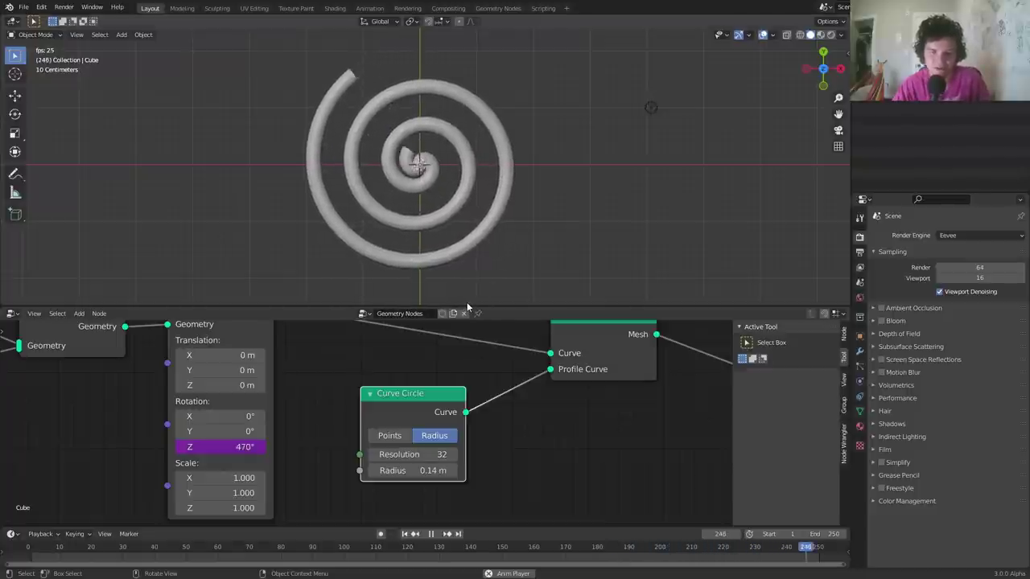
pyautogui.press('space')
pyautogui.hotkey('ctrl', 's')
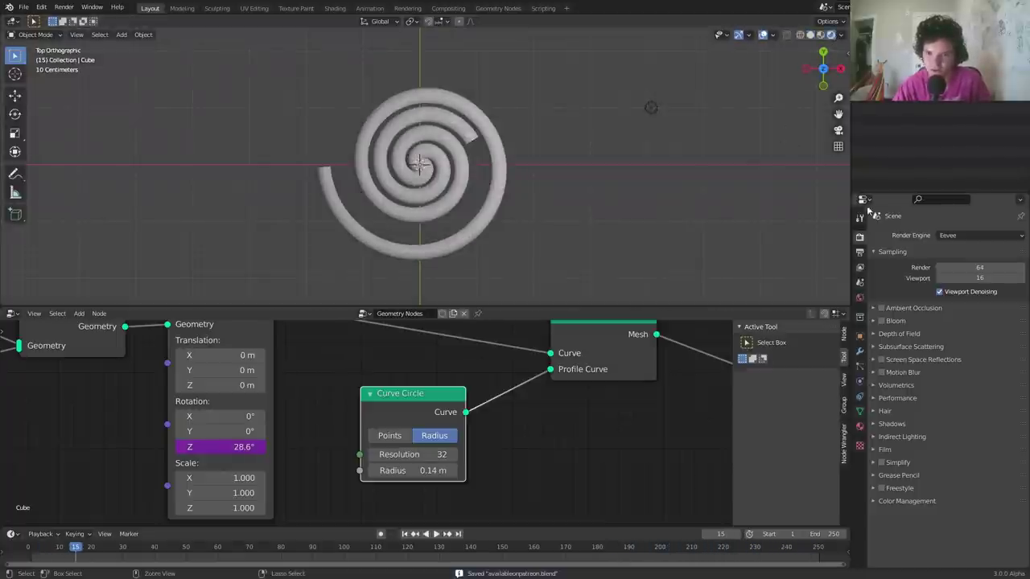
# Set the render engine to Cycles with GPU Compute as the device
pyautogui.click(979, 235)
pyautogui.click(961, 272)
pyautogui.click(979, 262)
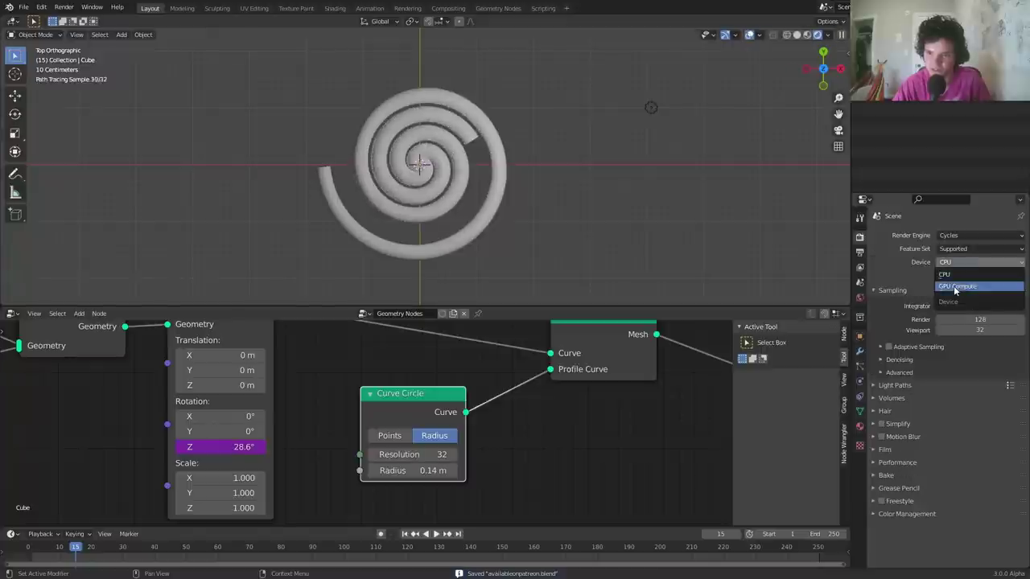
pyautogui.click(955, 287)
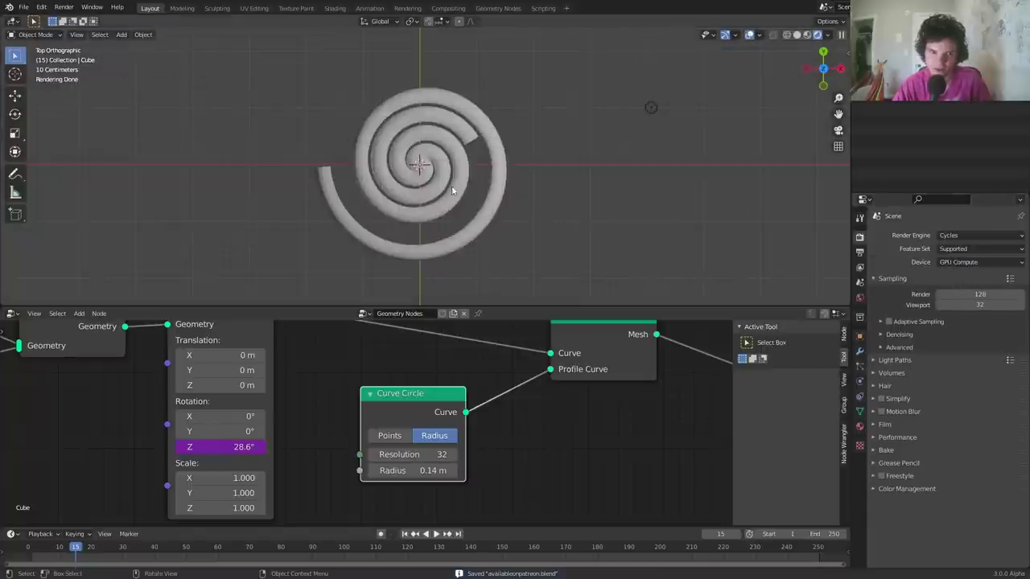
# Play the rendered spiral animation from an oblique angle, and return to the top view to check it again
pyautogui.press('space')
pyautogui.moveTo(458, 143)
pyautogui.mouseDown(button='middle')
pyautogui.moveTo(457, 184)
pyautogui.moveTo(454, 156)
pyautogui.mouseUp(button='middle')
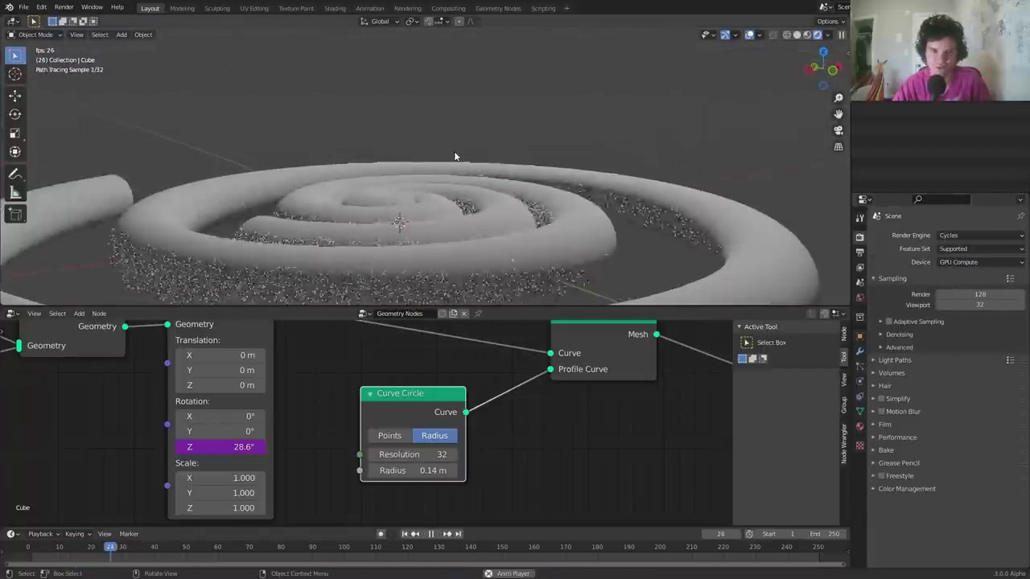
pyautogui.press('space')
pyautogui.click(824, 53)
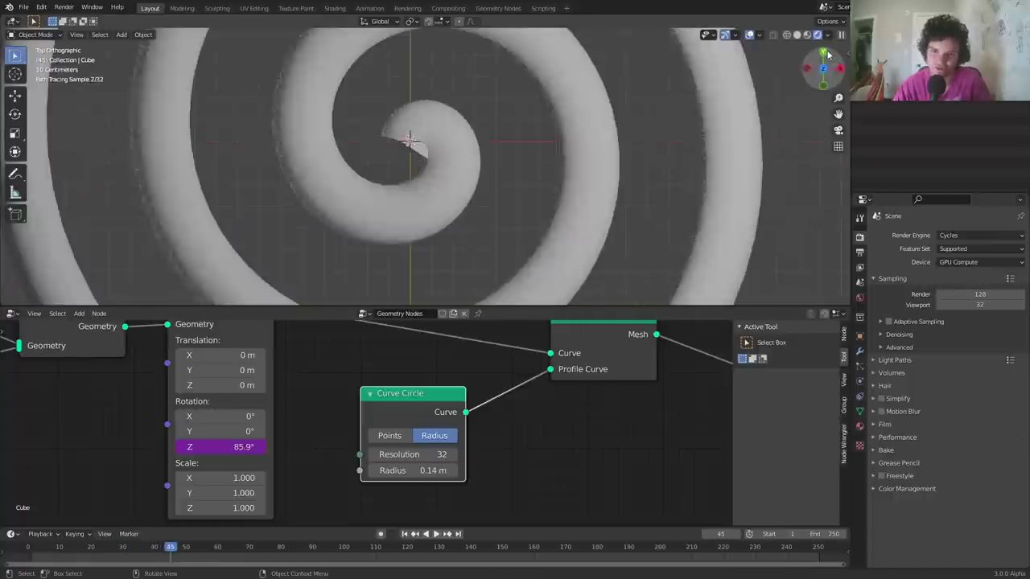
pyautogui.press('space')
pyautogui.scroll(-5, 524, 173)
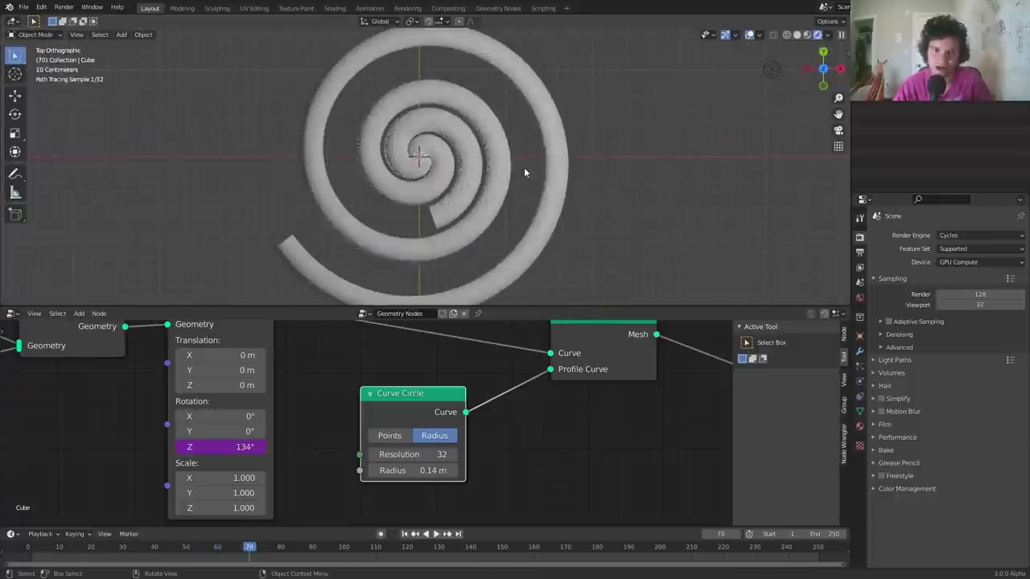
# Set the world background color to black
pyautogui.click(859, 296)
pyautogui.click(978, 299)
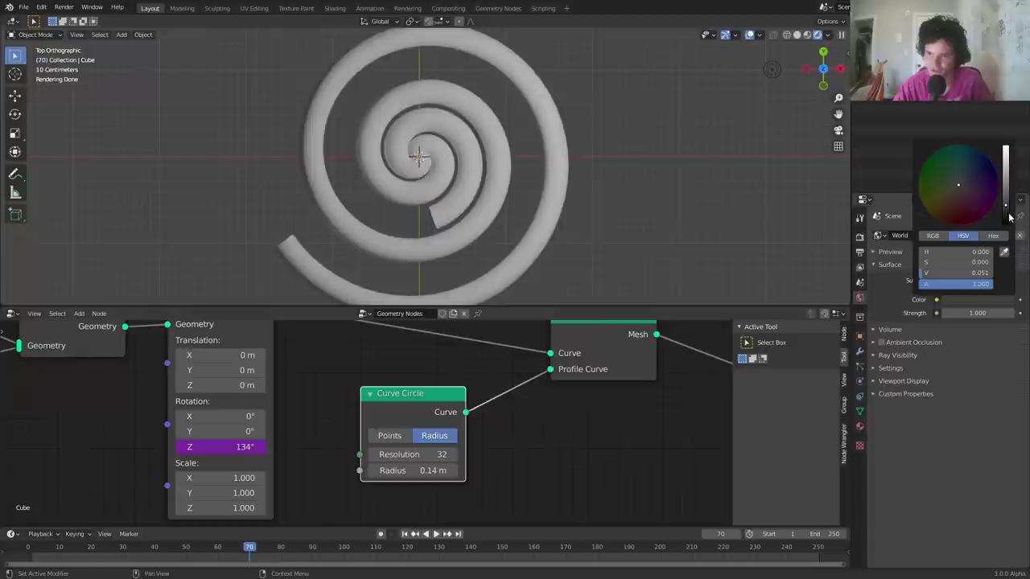
pyautogui.moveTo(1009, 218); pyautogui.dragTo(1008, 227)
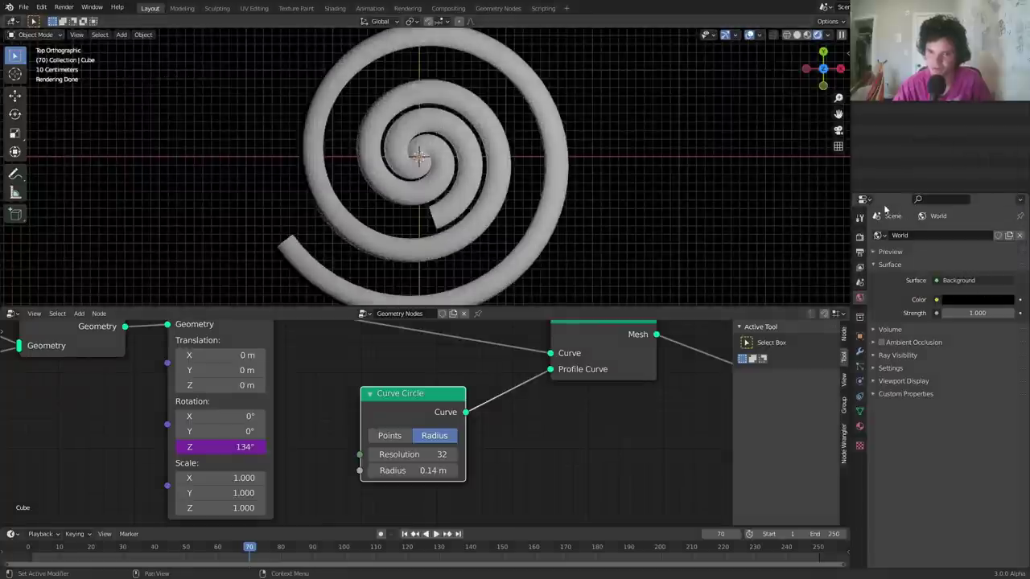
# Set the color management view transform to Standard, and play the animation to check the render
pyautogui.click(857, 238)
pyautogui.click(906, 488)
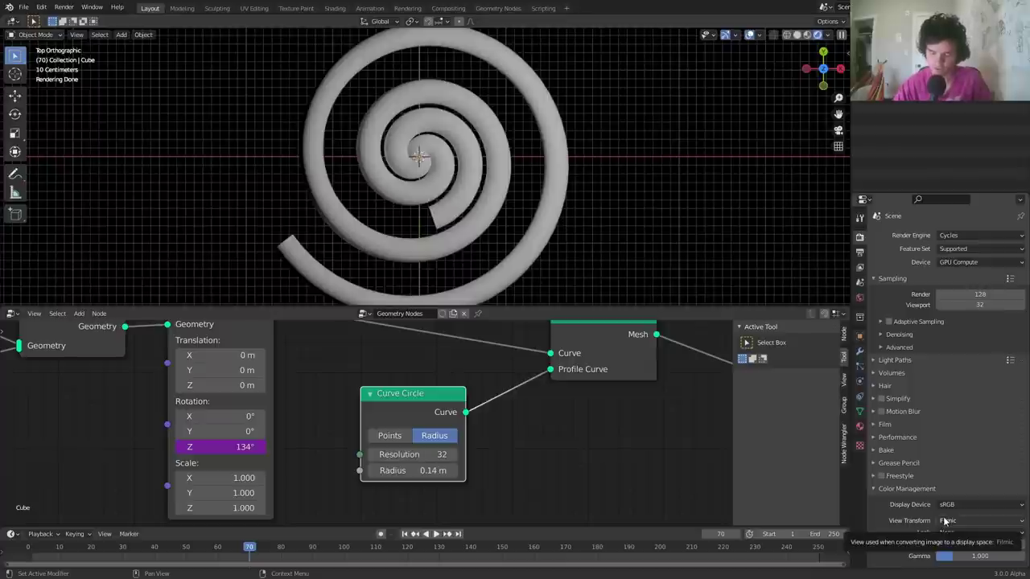
pyautogui.click(945, 521)
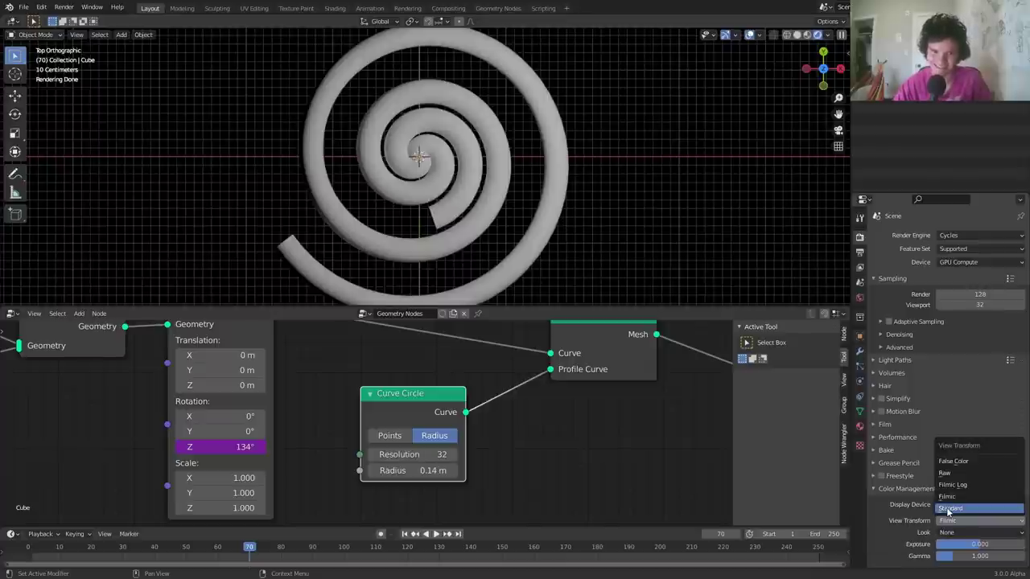
pyautogui.click(947, 509)
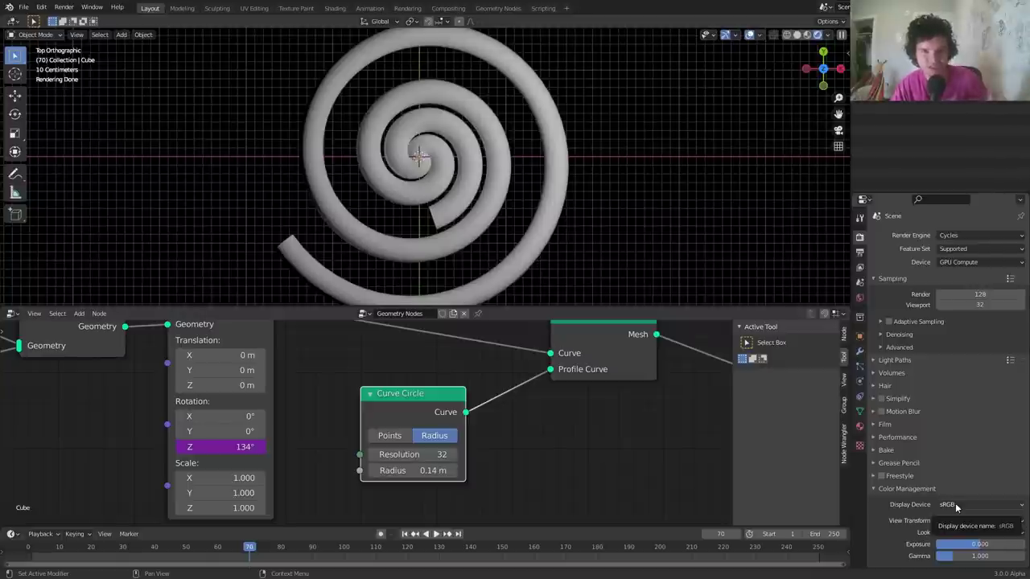
pyautogui.press('space')
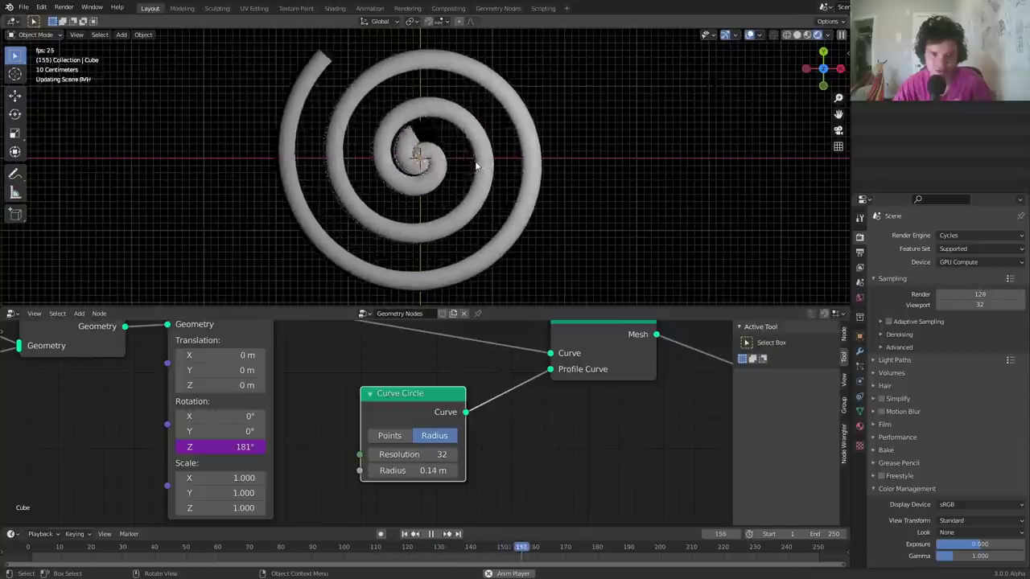
pyautogui.press('space')
# Move the Curve to Mesh and Curve Circle nodes closer to the Transform node
pyautogui.scroll(-3, 590, 375)
pyautogui.moveTo(616, 373); pyautogui.dragTo(378, 419, button='middle')
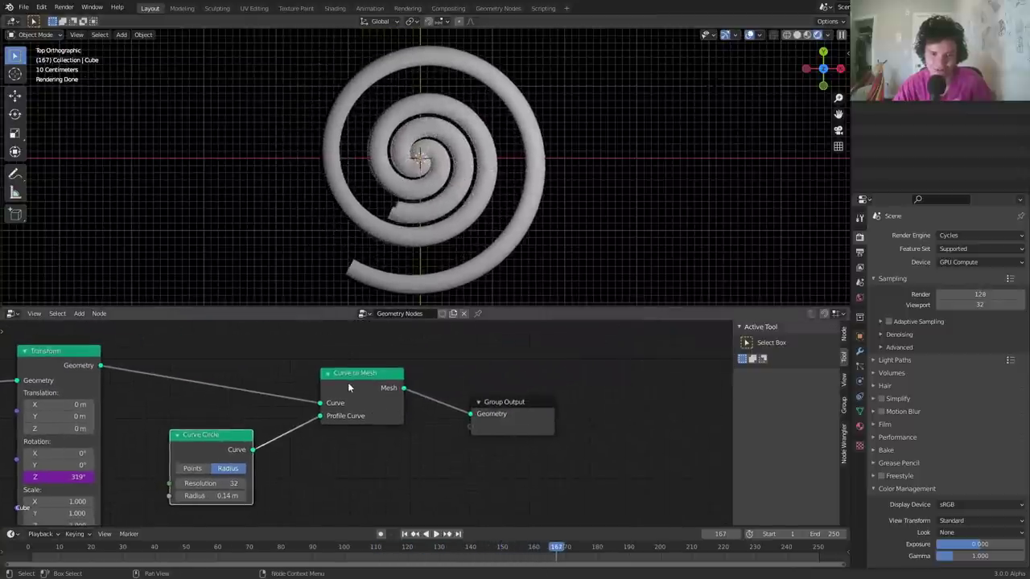
pyautogui.moveTo(347, 382); pyautogui.dragTo(310, 391)
pyautogui.moveTo(236, 441); pyautogui.dragTo(187, 433)
# Hide the node editor's sidebar and split the editor into two side-by-side areas
pyautogui.press('n')
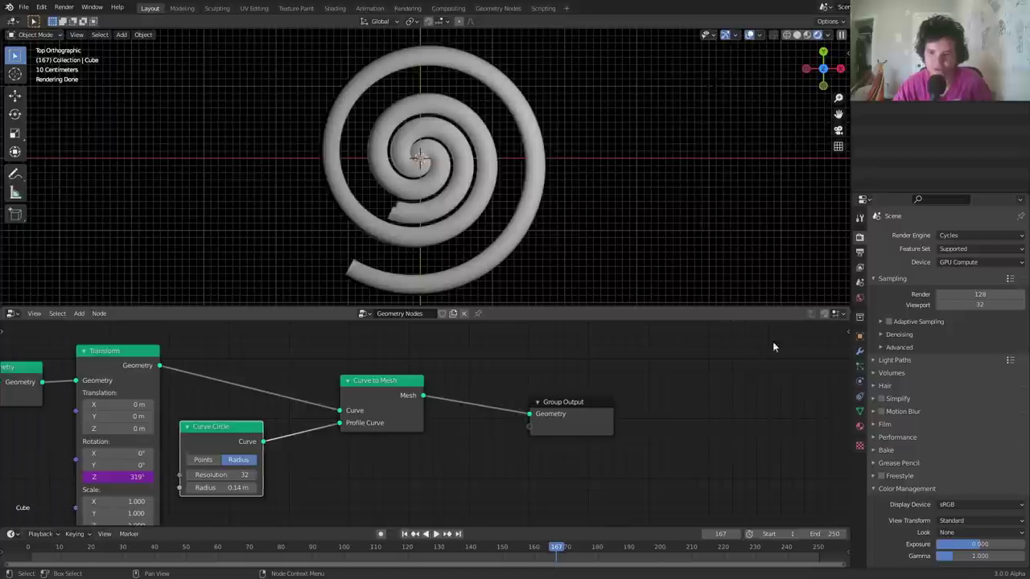
pyautogui.moveTo(847, 321); pyautogui.dragTo(471, 370)
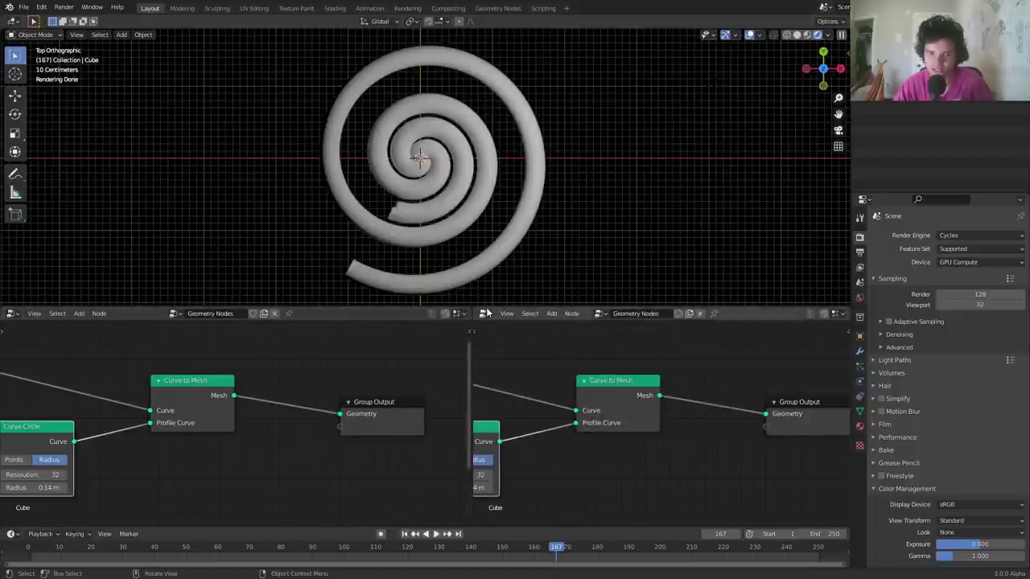
# Turn the second node area into a Shader Editor and display the selected spiral object's material nodes
pyautogui.click(485, 313)
pyautogui.click(508, 414)
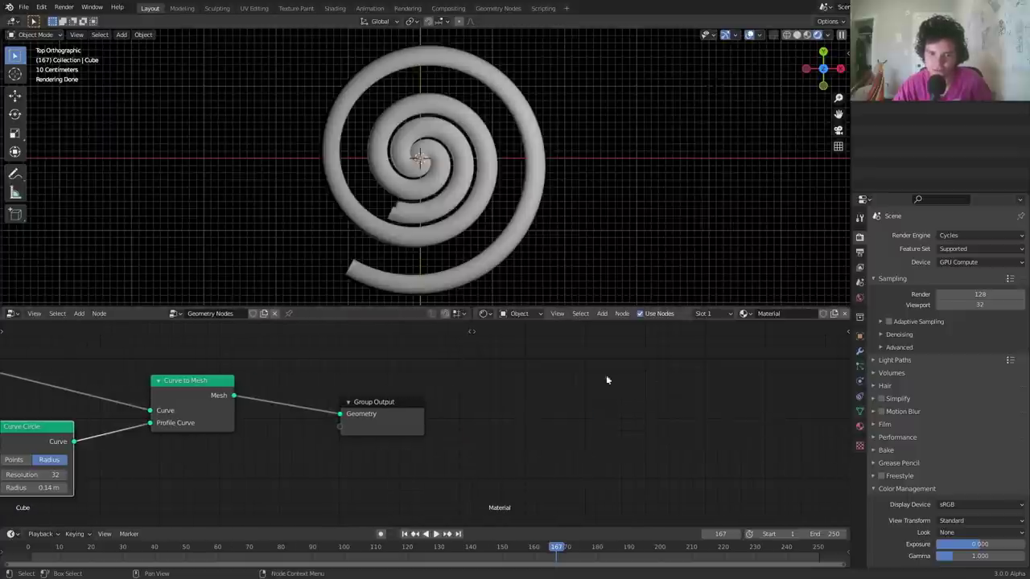
pyautogui.click(538, 179)
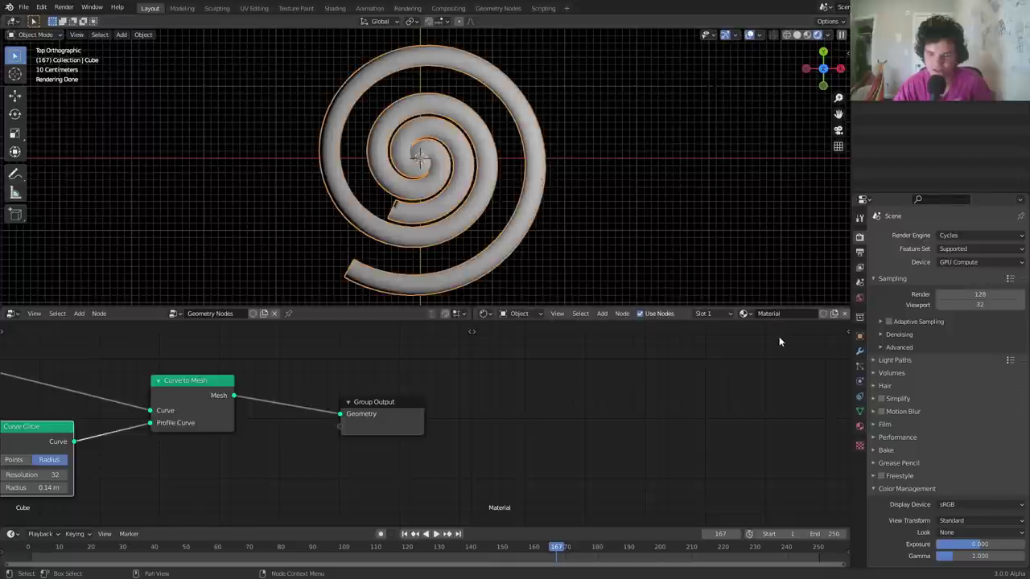
pyautogui.press('Home')
pyautogui.keyDown('ctrl'); pyautogui.moveTo(663, 420); pyautogui.dragTo(614, 379, button='middle'); pyautogui.keyUp('ctrl')
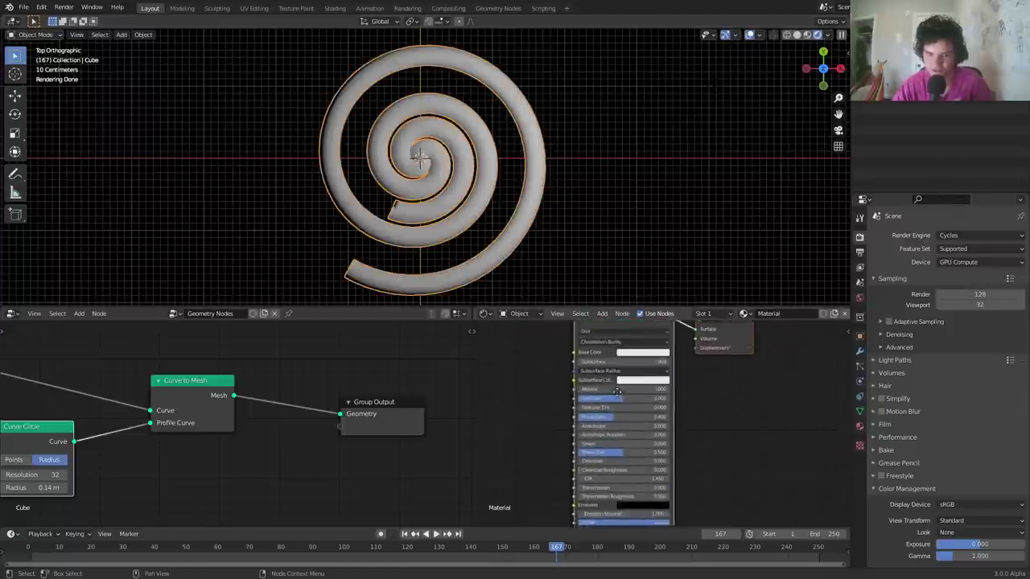
# Try changing the Principled BSDF's base color, and undo the change
pyautogui.click(648, 397)
pyautogui.click(677, 309)
pyautogui.moveTo(678, 308); pyautogui.dragTo(673, 311)
pyautogui.hotkey('ctrl', 'z')
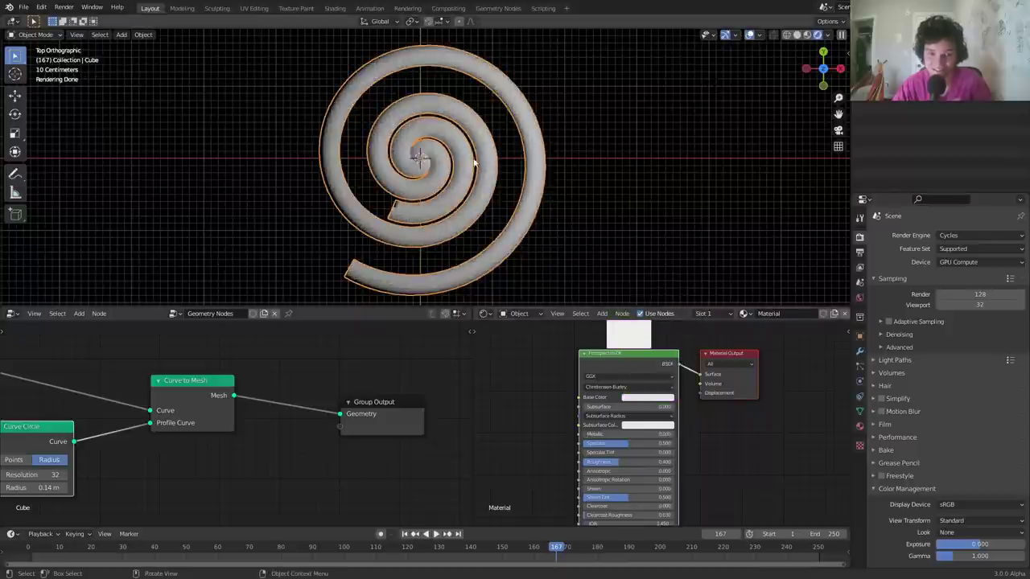
# Rename the material as spiral
pyautogui.click(768, 313)
pyautogui.write('spiral')
pyautogui.press('Return')
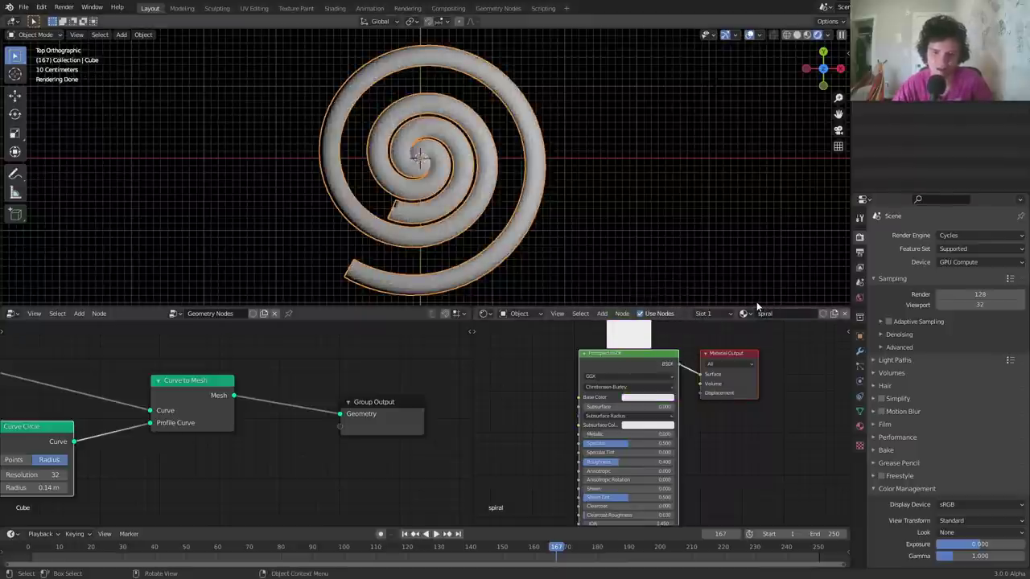
# Try a red base color on the spiral material, and undo it
pyautogui.click(647, 396)
pyautogui.click(653, 329)
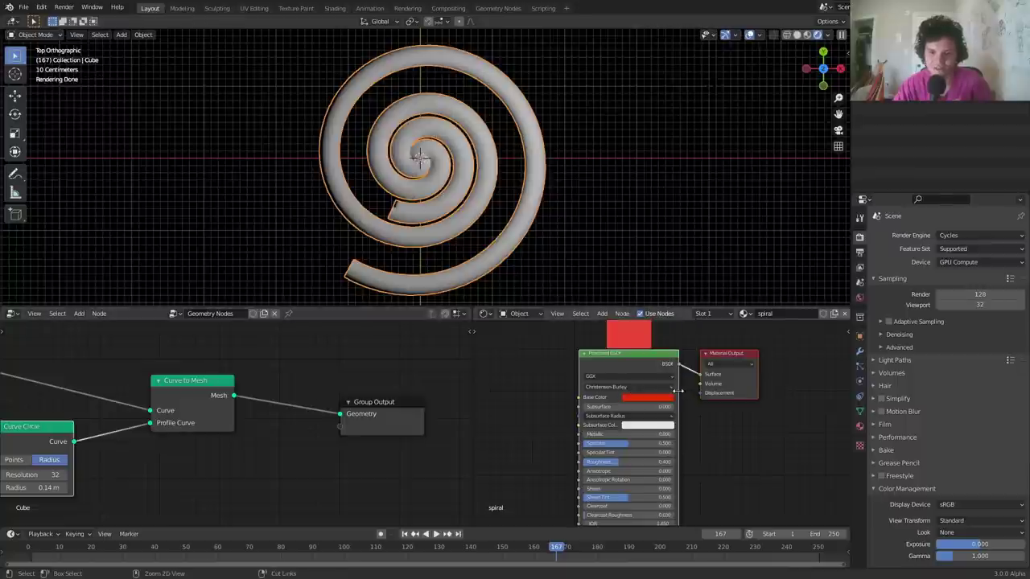
pyautogui.hotkey('ctrl', 'z')
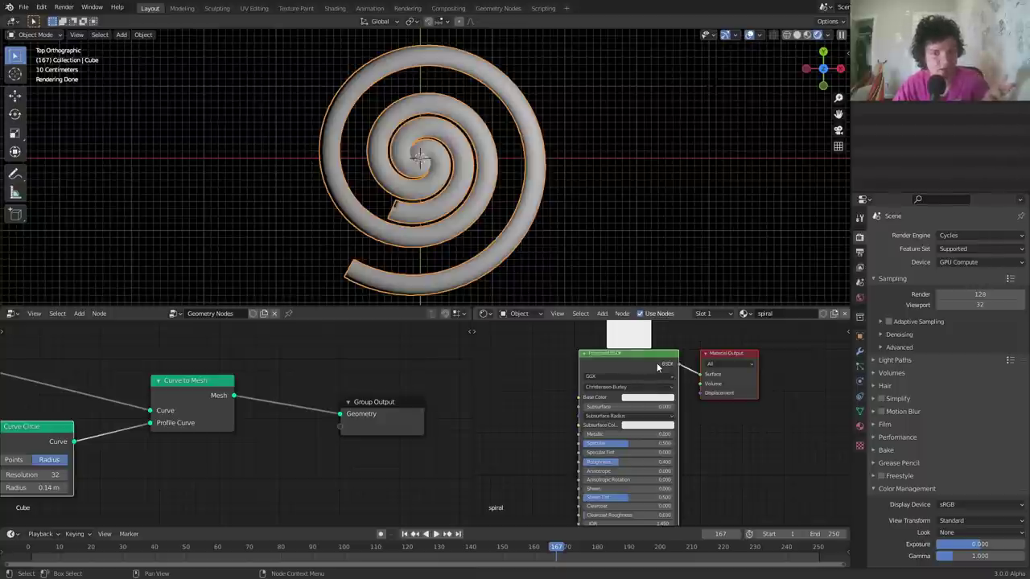
# Add a Material Assign node between the Curve to Mesh node and the Group Output
pyautogui.moveTo(270, 372); pyautogui.dragTo(274, 383, button='middle')
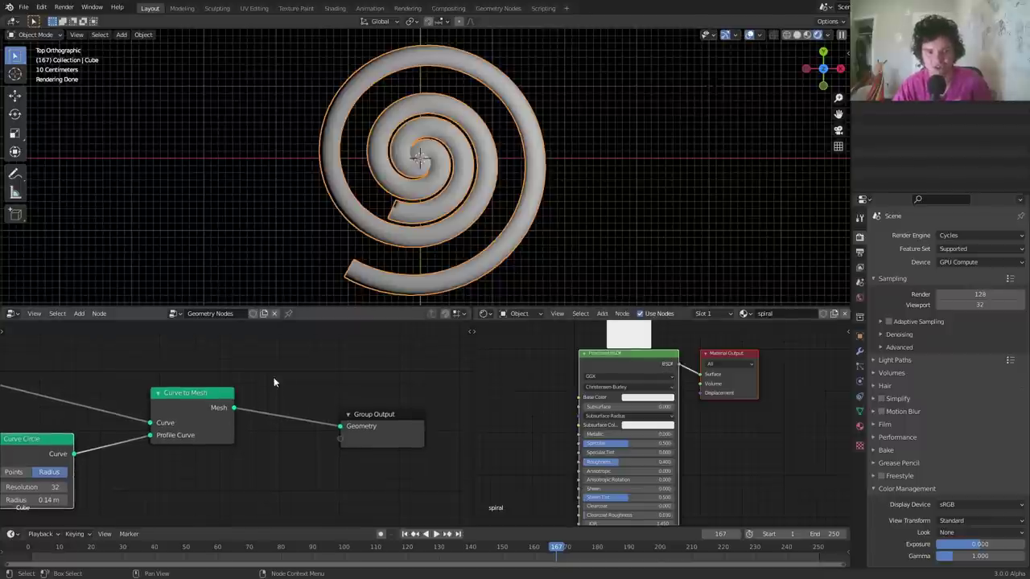
pyautogui.moveTo(279, 419); pyautogui.dragTo(290, 416, button='middle')
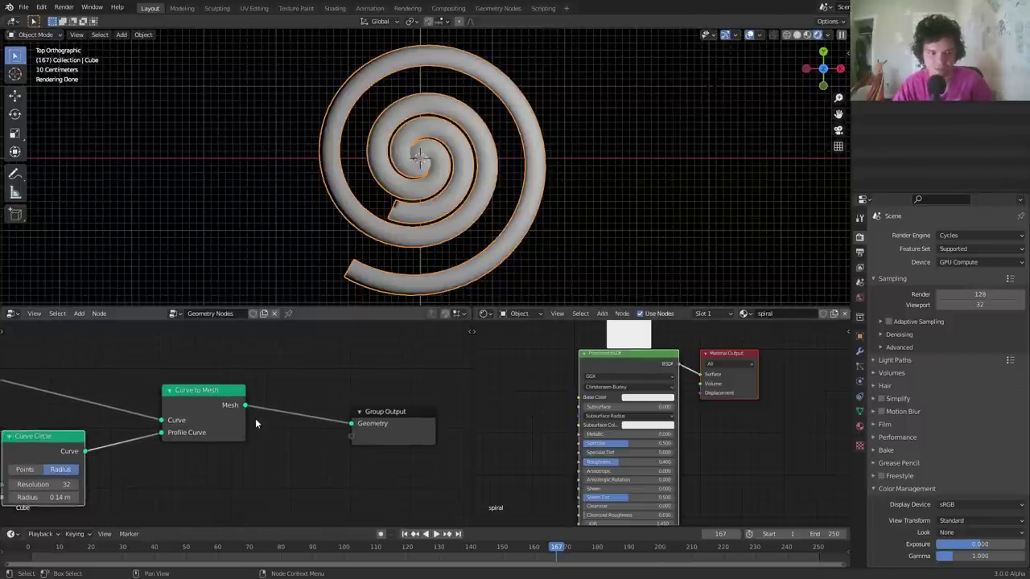
pyautogui.scroll(3, 255, 421)
pyautogui.hotkey('shift', 'a')
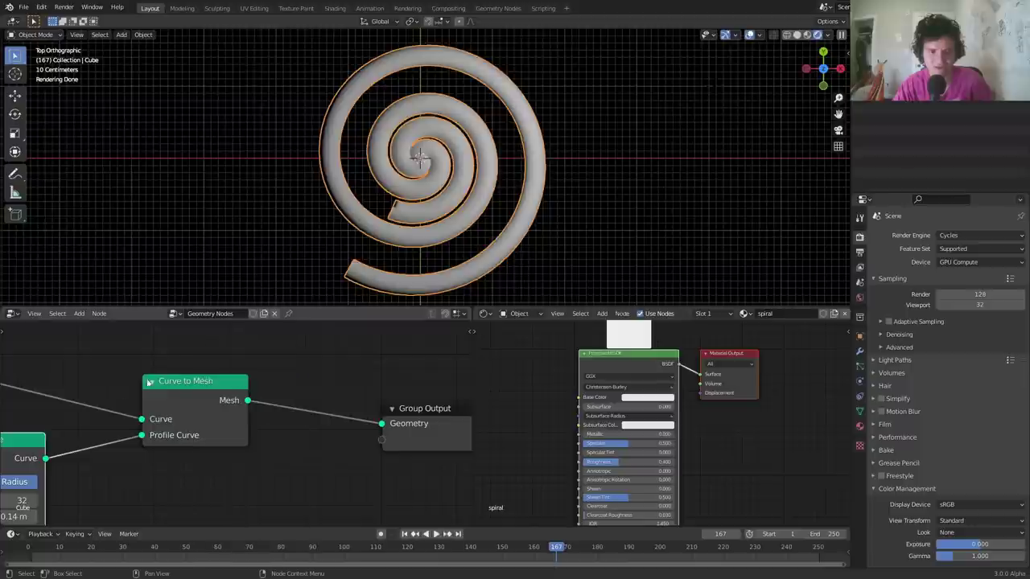
pyautogui.scroll(-6, 148, 381)
pyautogui.scroll(3, 290, 383)
pyautogui.hotkey('shift', 'a')
pyautogui.click(295, 375)
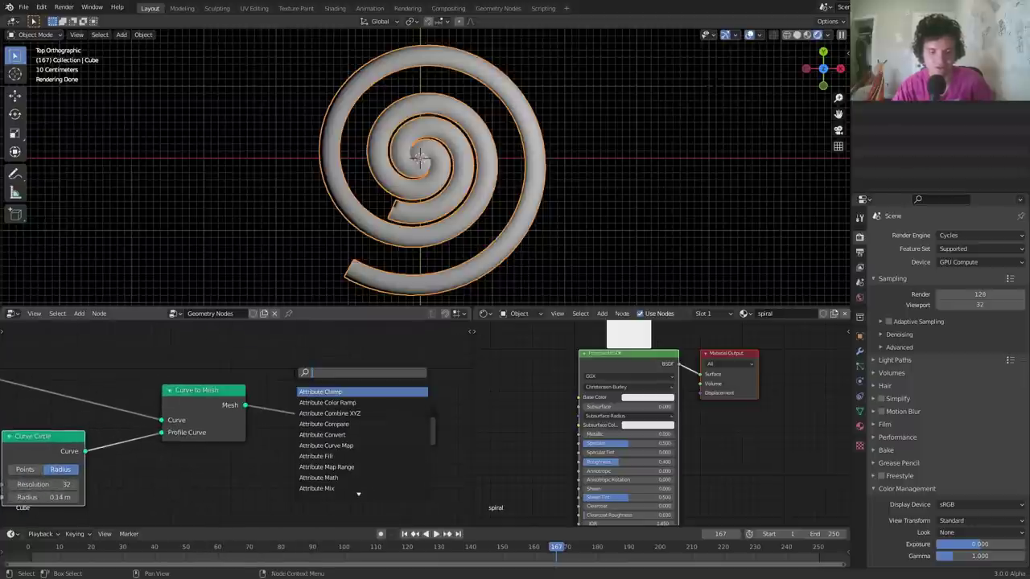
pyautogui.write('material')
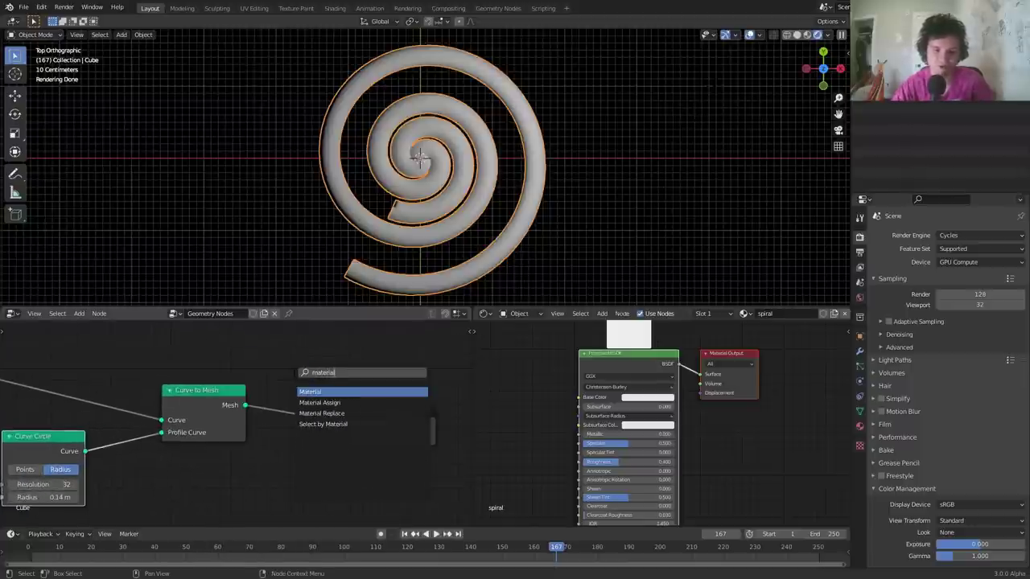
pyautogui.click(328, 402)
pyautogui.click(298, 404)
pyautogui.scroll(-3, 281, 418)
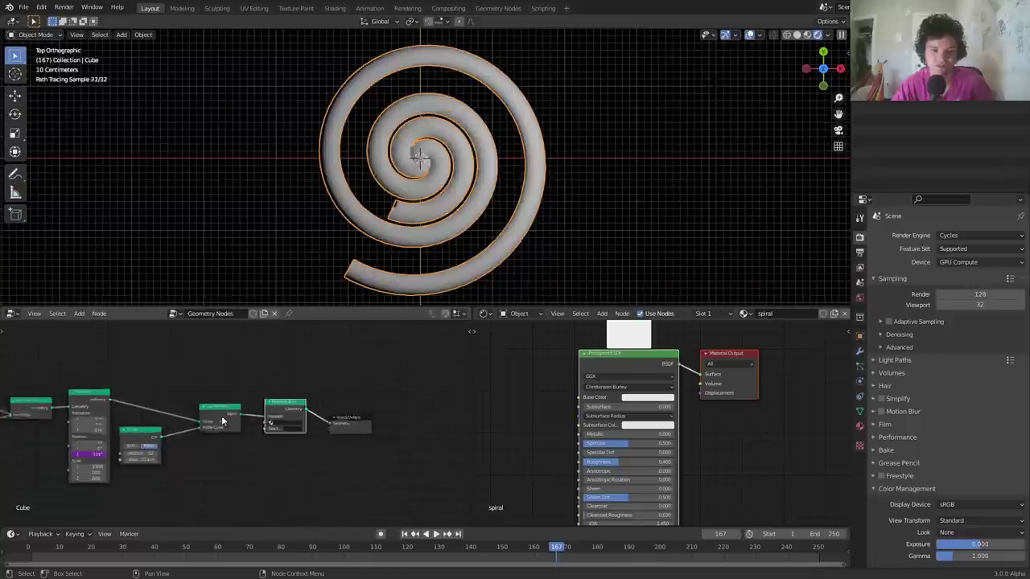
# Choose the spiral material in the Material Assign node
pyautogui.scroll(-3, 217, 419)
pyautogui.moveTo(76, 418); pyautogui.dragTo(314, 404, button='middle')
pyautogui.scroll(3, 301, 406)
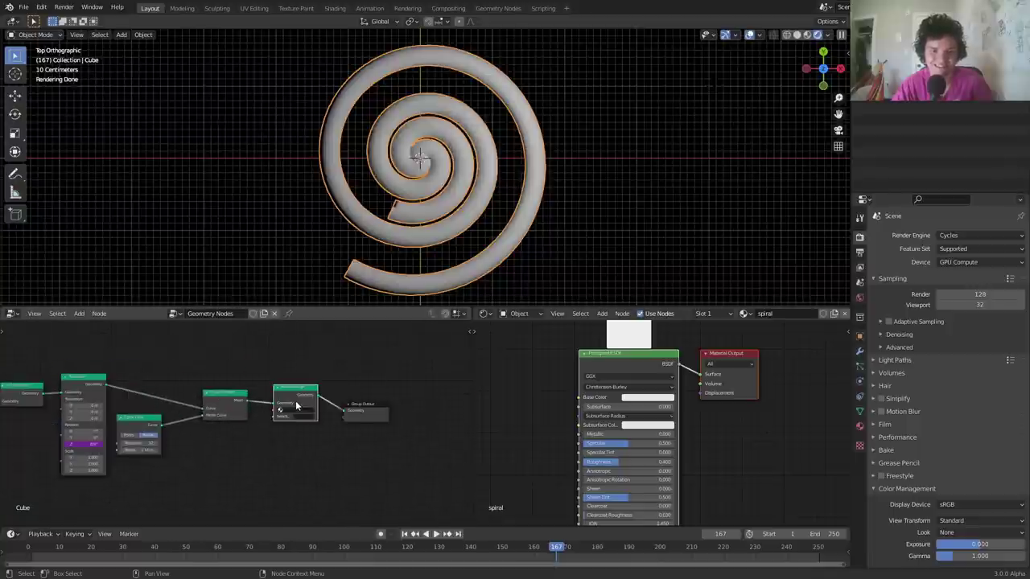
pyautogui.scroll(4, 287, 412)
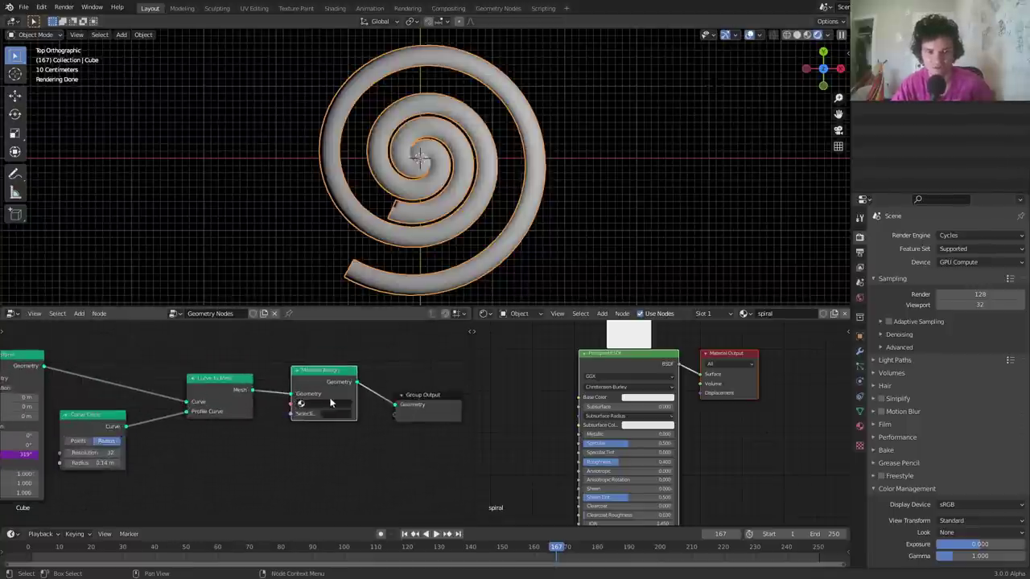
pyautogui.click(352, 394)
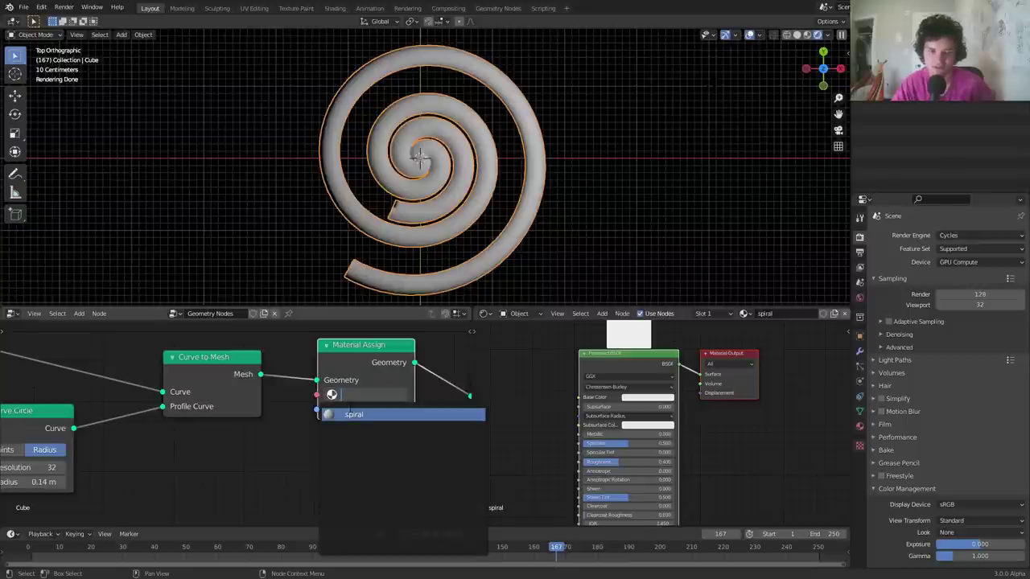
pyautogui.click(356, 412)
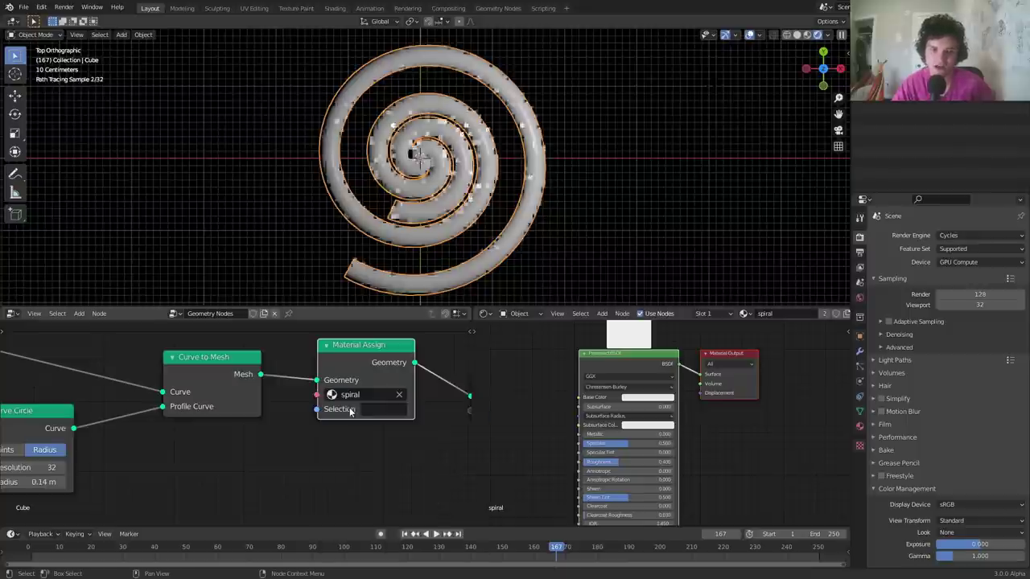
# Test the material assignment with a light teal base color, and undo the color change
pyautogui.click(632, 397)
pyautogui.moveTo(659, 324); pyautogui.dragTo(658, 295)
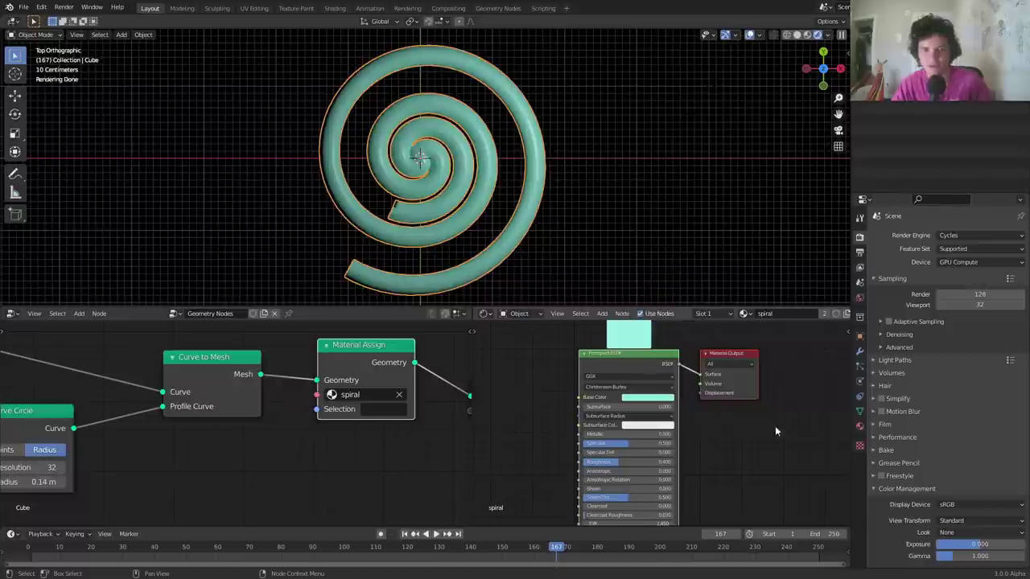
pyautogui.hotkey('ctrl', 'z')
# Add a Fresnel node to the spiral material, preview its output, and inspect the spiral in perspective and from the top
pyautogui.moveTo(560, 423); pyautogui.dragTo(678, 409, button='middle')
pyautogui.scroll(3, 561, 379)
pyautogui.moveTo(605, 355); pyautogui.dragTo(560, 378, button='middle')
pyautogui.hotkey('shift', 'a')
pyautogui.write('fres')
pyautogui.press('Return')
pyautogui.click(545, 390)
pyautogui.keyDown('ctrl'); pyautogui.keyDown('shift'); pyautogui.click(545, 390); pyautogui.keyUp('shift'); pyautogui.keyUp('ctrl')
pyautogui.moveTo(475, 221); pyautogui.dragTo(633, 118, button='middle')
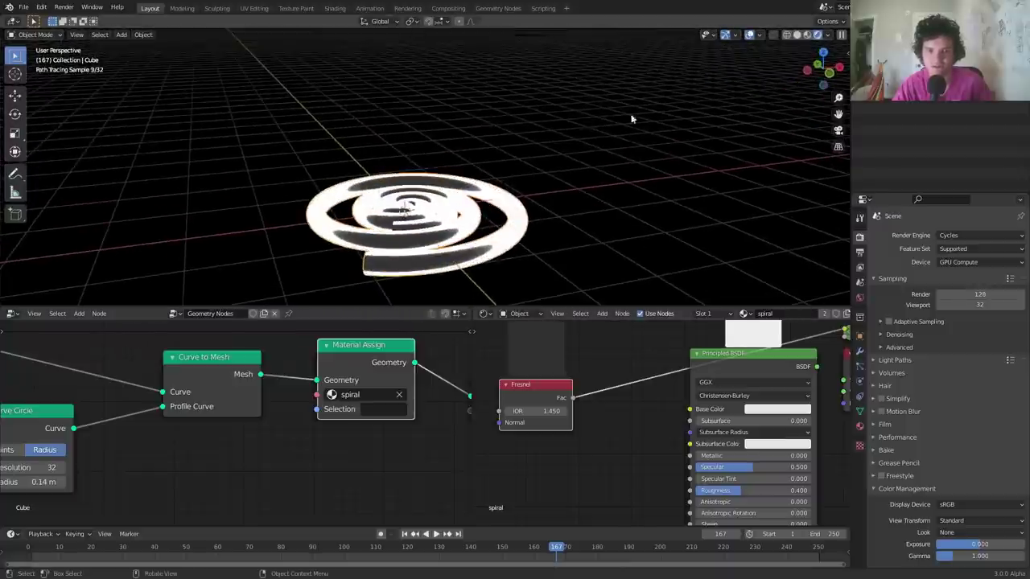
pyautogui.click(829, 55)
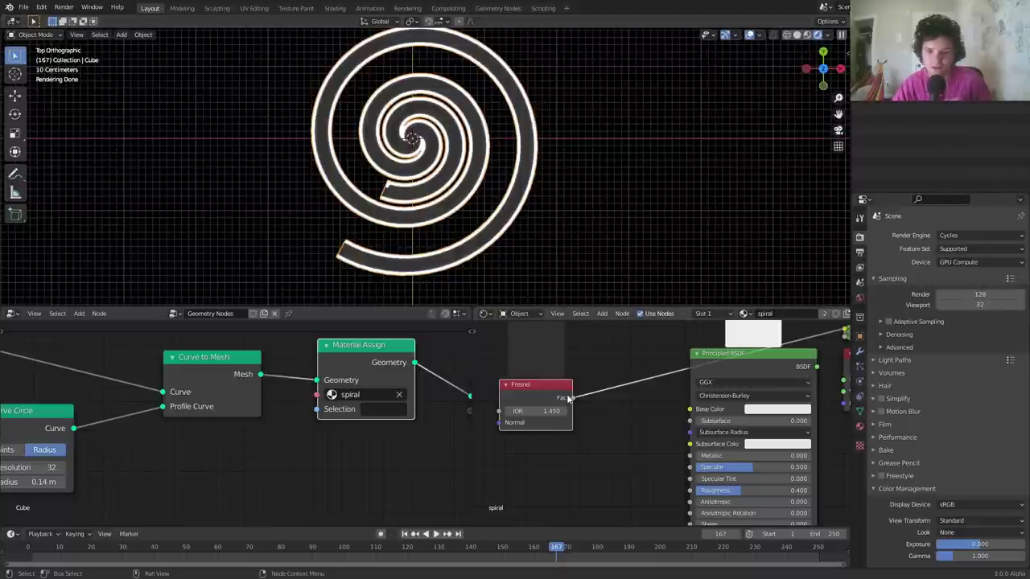
# Connect the Fresnel node's Fac to the Principled BSDF's Base Color, and reconnect the shader to the Material Output
pyautogui.moveTo(573, 402); pyautogui.dragTo(574, 412, button='middle')
pyautogui.moveTo(558, 411); pyautogui.dragTo(676, 421)
pyautogui.moveTo(740, 381); pyautogui.dragTo(654, 404, button='middle')
pyautogui.keyDown('ctrl'); pyautogui.keyDown('shift'); pyautogui.click(657, 398); pyautogui.keyUp('shift'); pyautogui.keyUp('ctrl')
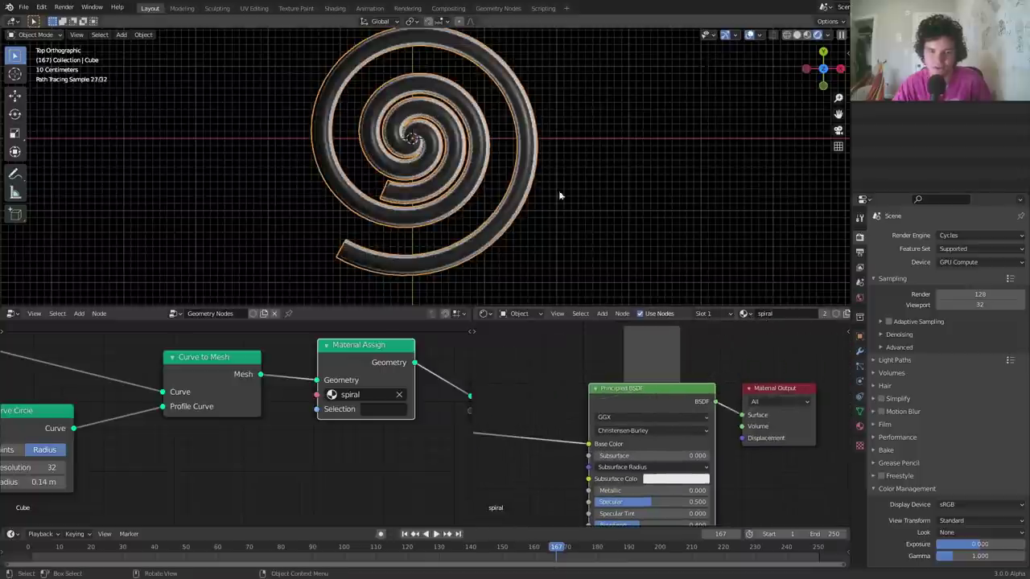
# Play the animation to check the Fresnel shading, and save the file
pyautogui.press('space')
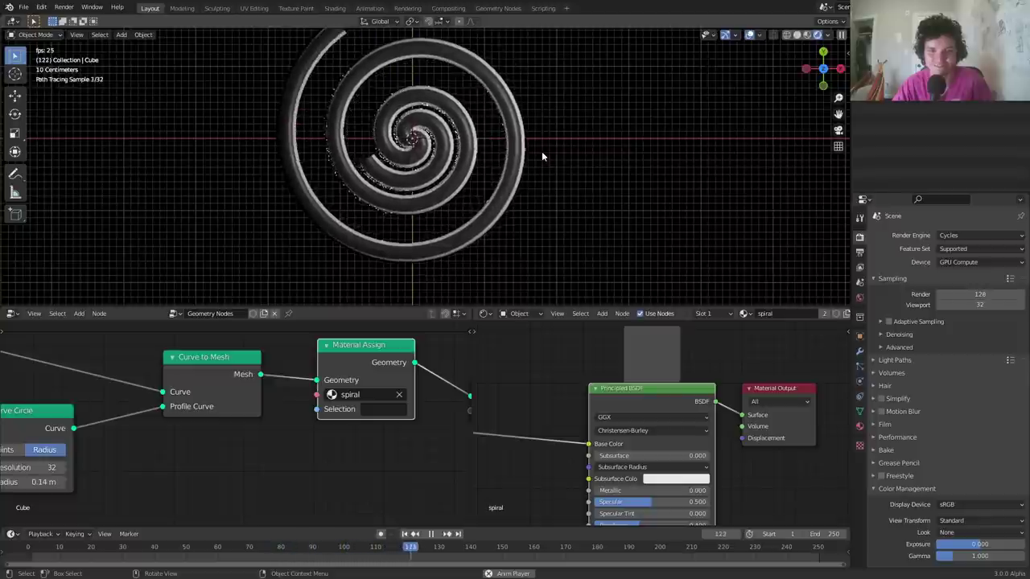
pyautogui.press('space')
pyautogui.press('space')
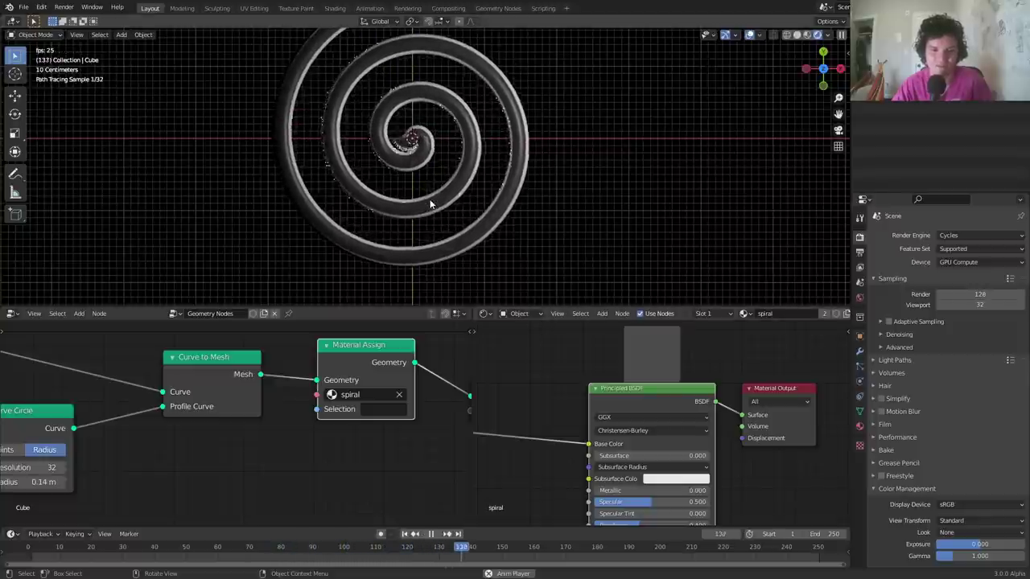
pyautogui.press('space')
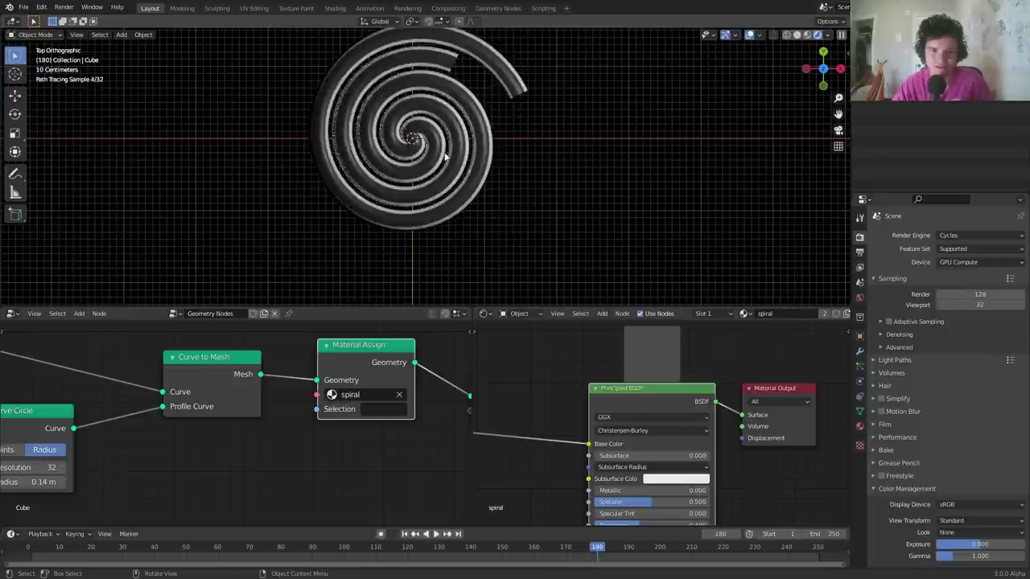
pyautogui.scroll(-4, 434, 185)
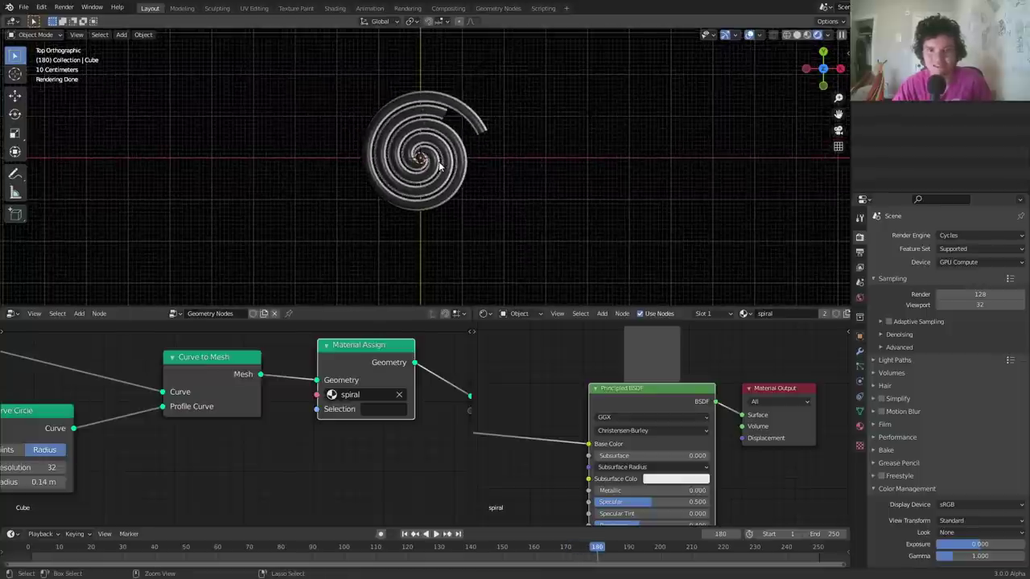
pyautogui.scroll(3, 435, 171)
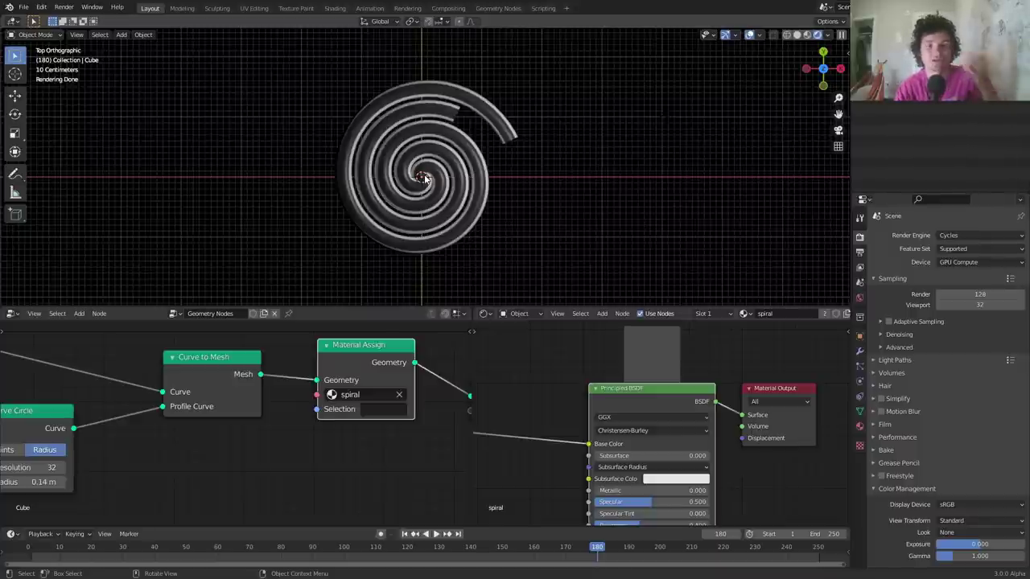
pyautogui.scroll(-4, 244, 424)
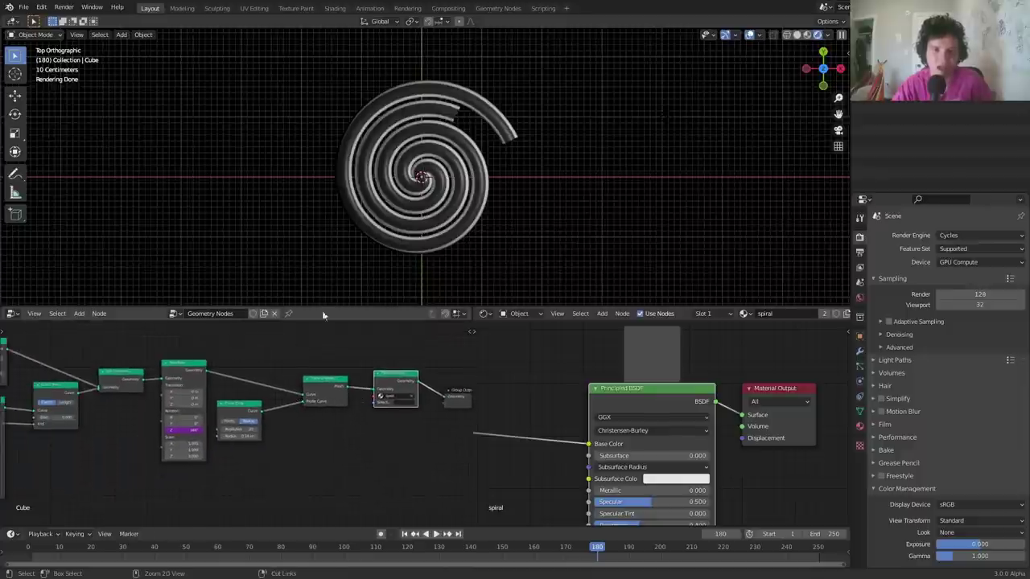
pyautogui.hotkey('ctrl', 's')
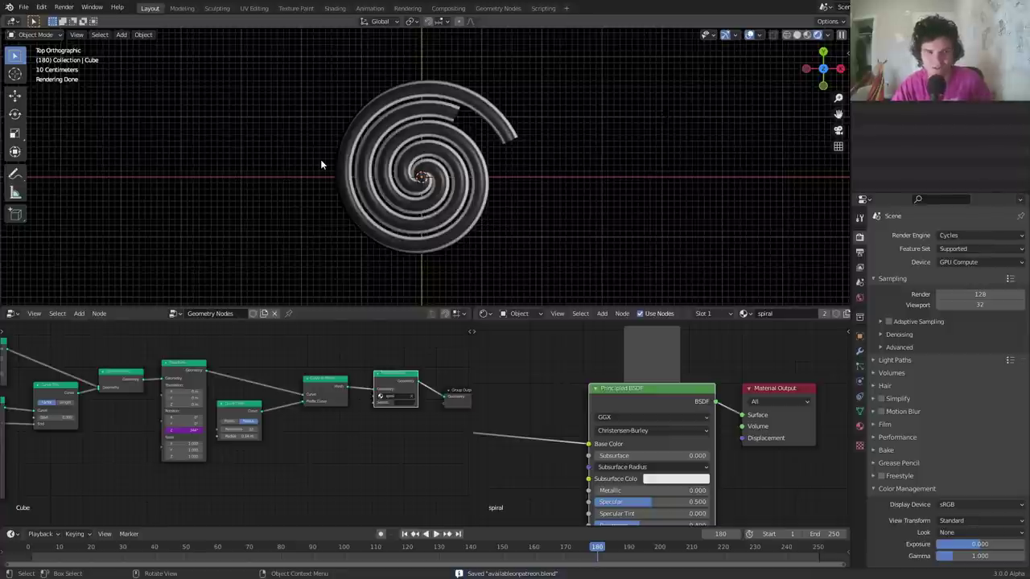
# Add a Monkey mesh, move it beside the spiral, and rotate it freely with the trackball rotation
pyautogui.hotkey('shift', 'a')
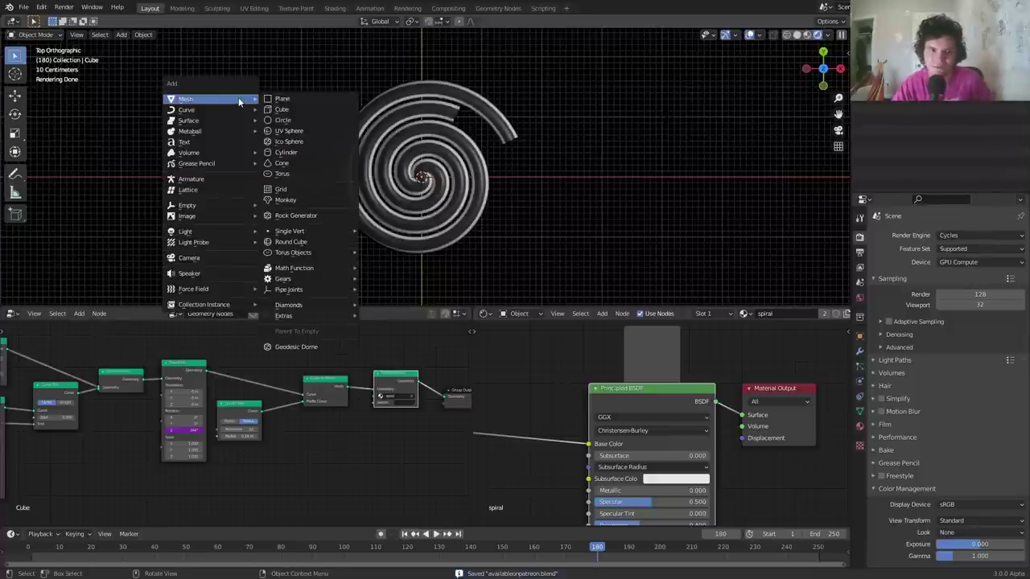
pyautogui.click(298, 197)
pyautogui.press('g')
pyautogui.click(249, 140)
pyautogui.press('r')
pyautogui.press('r')
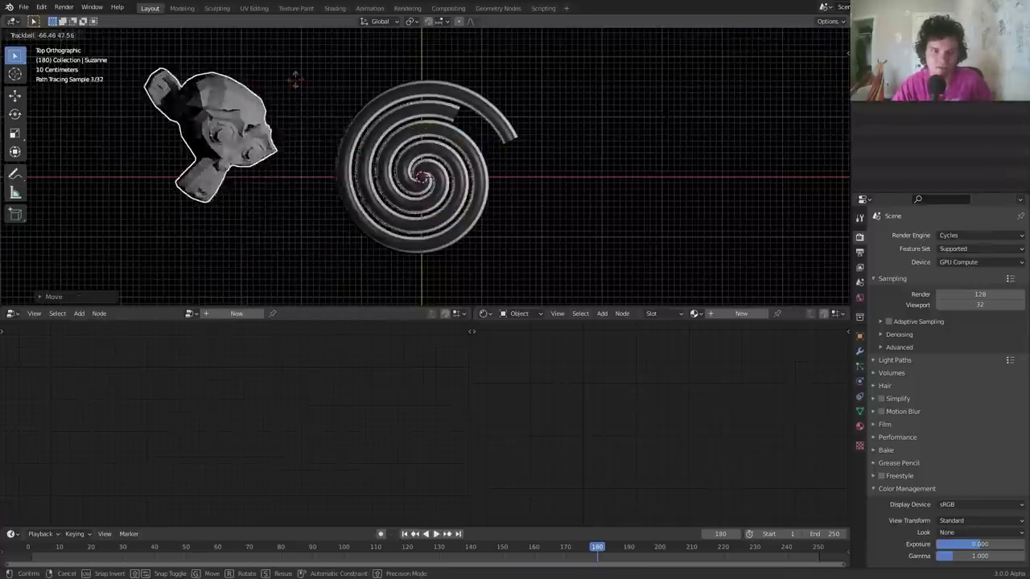
pyautogui.click(325, 125)
pyautogui.keyDown('shift'); pyautogui.moveTo(326, 125); pyautogui.dragTo(359, 138); pyautogui.keyUp('shift')
pyautogui.scroll(3, 314, 147)
pyautogui.keyDown('shift'); pyautogui.moveTo(270, 146); pyautogui.dragTo(374, 164, button='middle'); pyautogui.keyUp('shift')
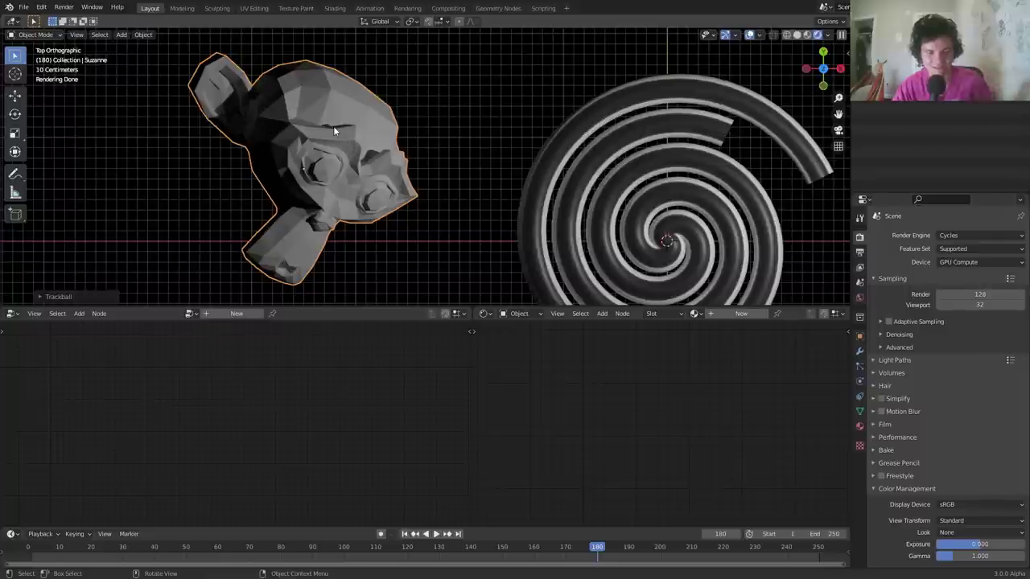
# Try a level 2 subdivision surface on the monkey, and undo it
pyautogui.hotkey('ctrl', '2')
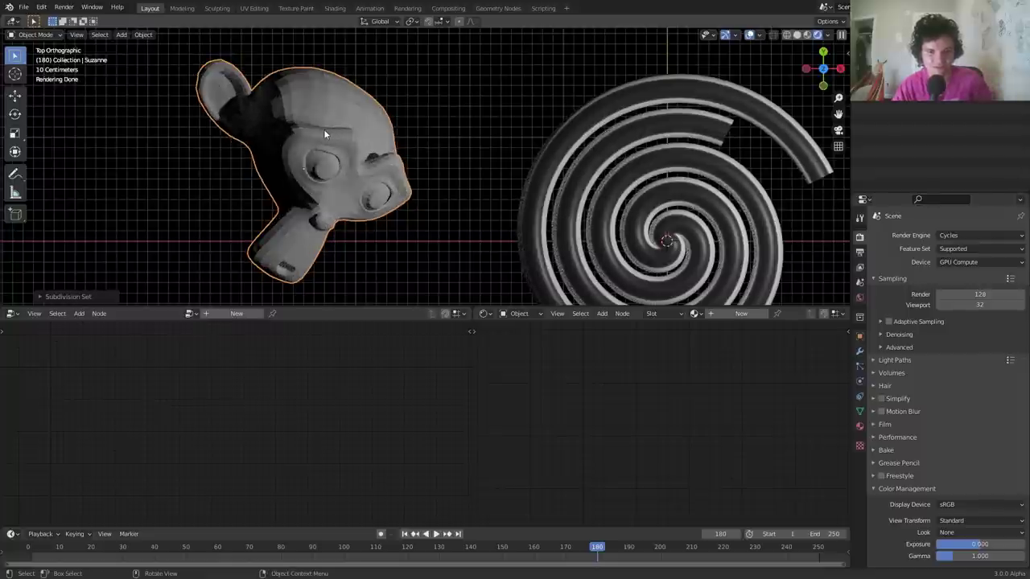
pyautogui.hotkey('ctrl', 'z')
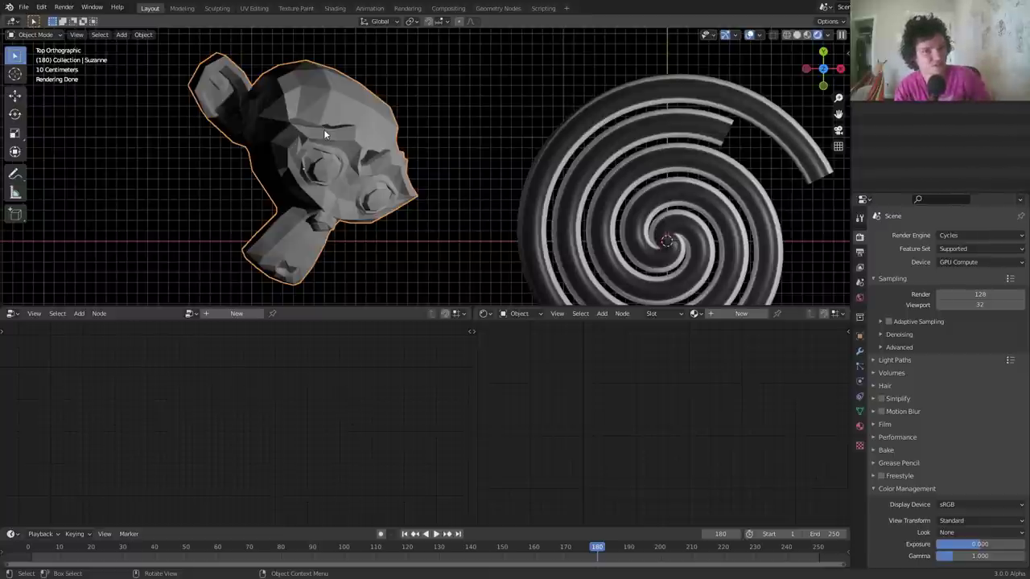
# Try the Convex Hull operation on the whole monkey mesh in Edit Mode, and undo it
pyautogui.moveTo(323, 128); pyautogui.dragTo(325, 152, button='middle')
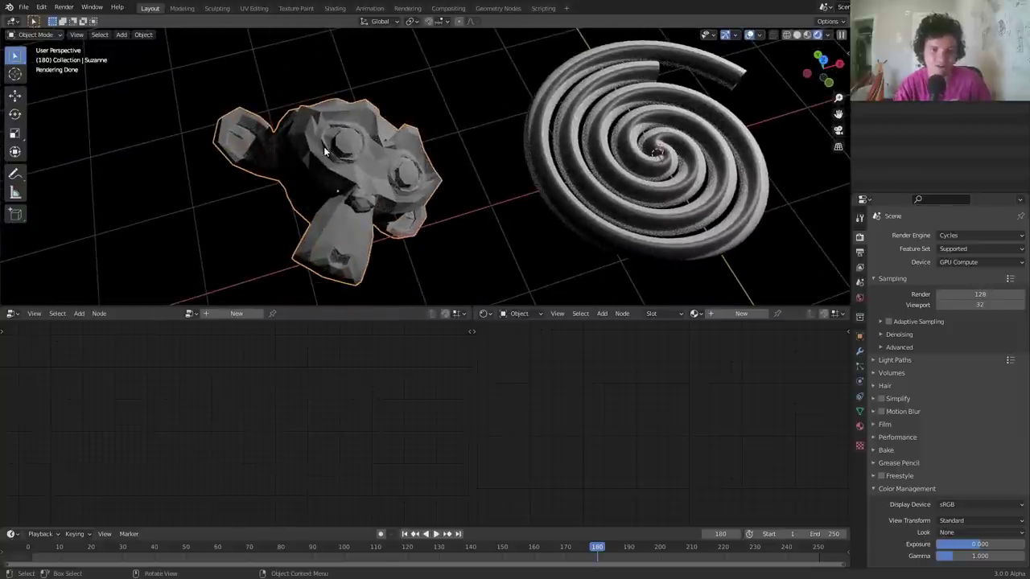
pyautogui.press('Tab')
pyautogui.press('F3')
pyautogui.write('convex')
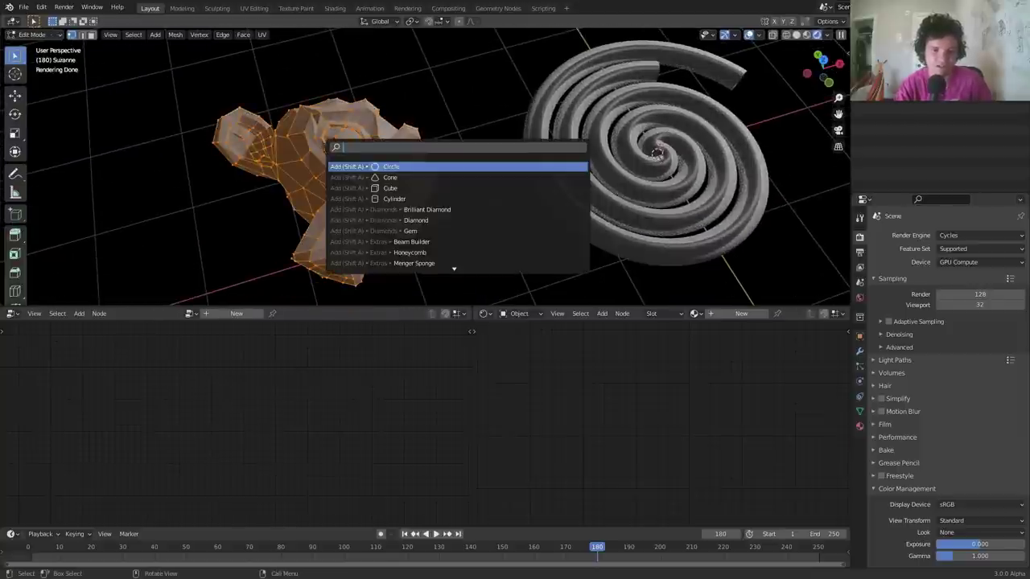
pyautogui.press('Return')
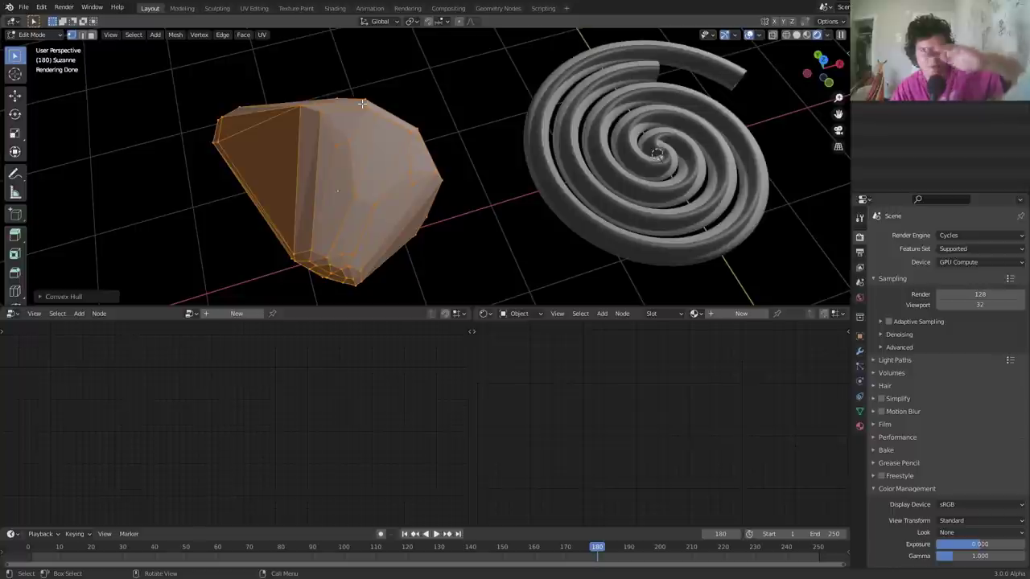
pyautogui.moveTo(363, 105)
pyautogui.mouseDown(button='middle')
pyautogui.moveTo(346, 114)
pyautogui.moveTo(377, 99)
pyautogui.moveTo(342, 146)
pyautogui.mouseUp(button='middle')
pyautogui.hotkey('ctrl', 'z')
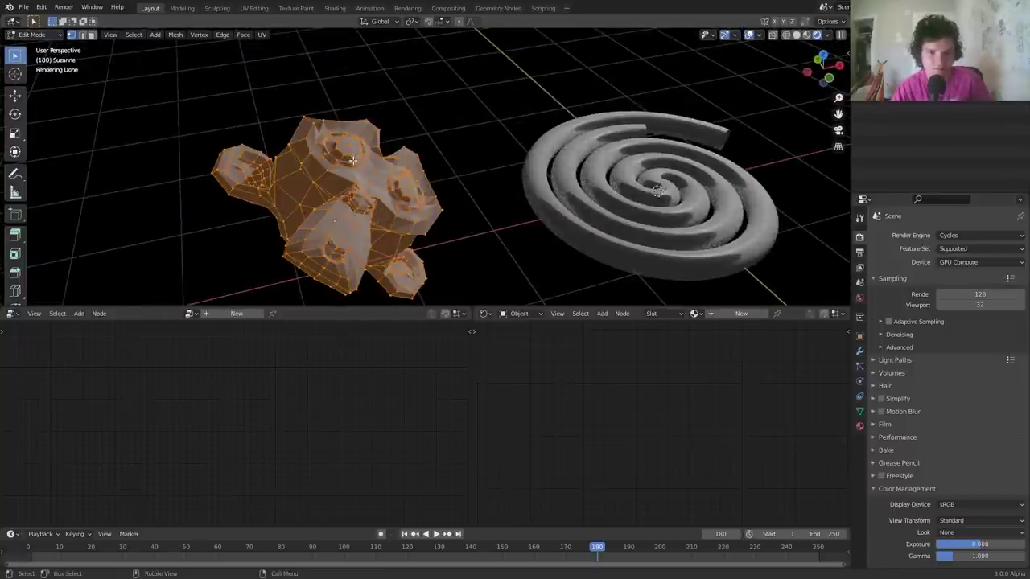
# Rotate the monkey mesh freely with the trackball rotation, try Convex Hull on it again, and undo the hull
pyautogui.press('r')
pyautogui.press('r')
pyautogui.click(287, 104)
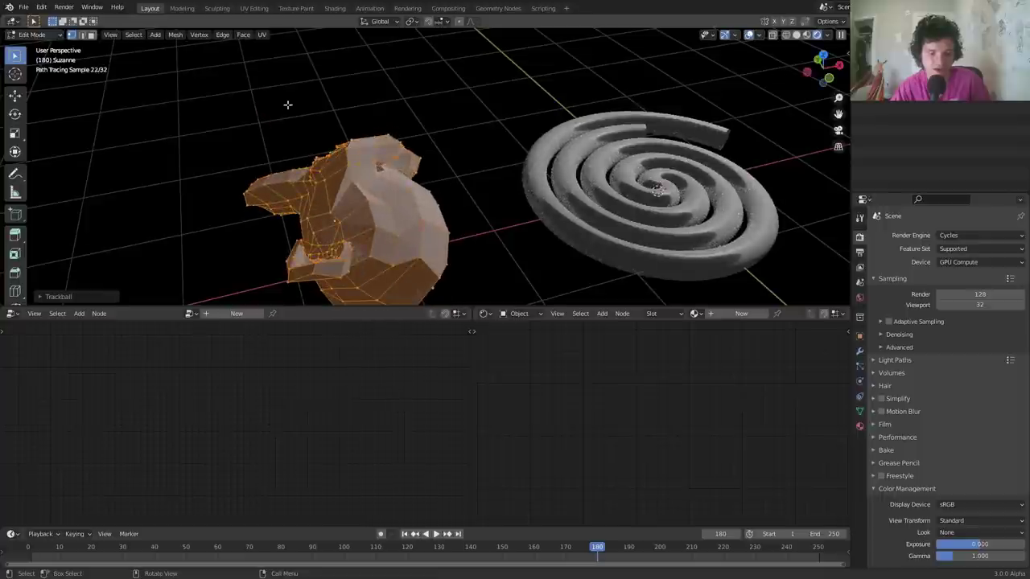
pyautogui.press('F3')
pyautogui.press('Return')
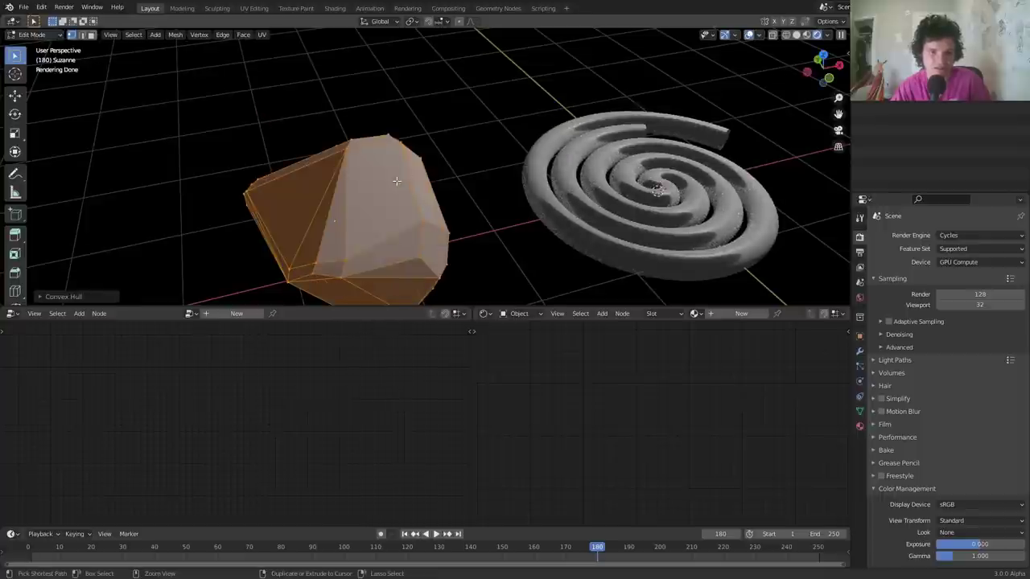
pyautogui.hotkey('ctrl', 'z')
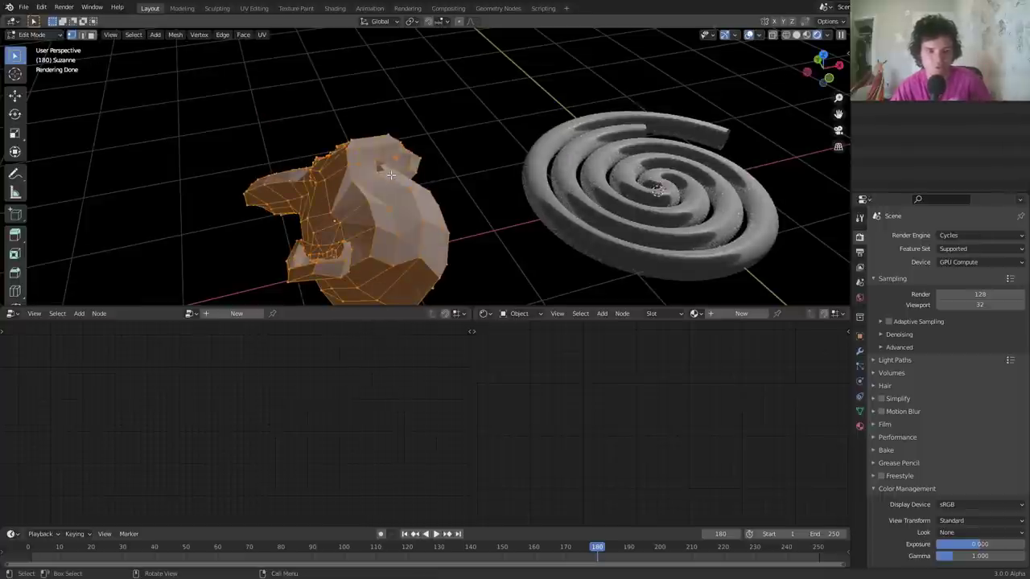
# Delete the monkey object, return to the top view, and select and frame the spiral
pyautogui.press('Tab')
pyautogui.press('Delete')
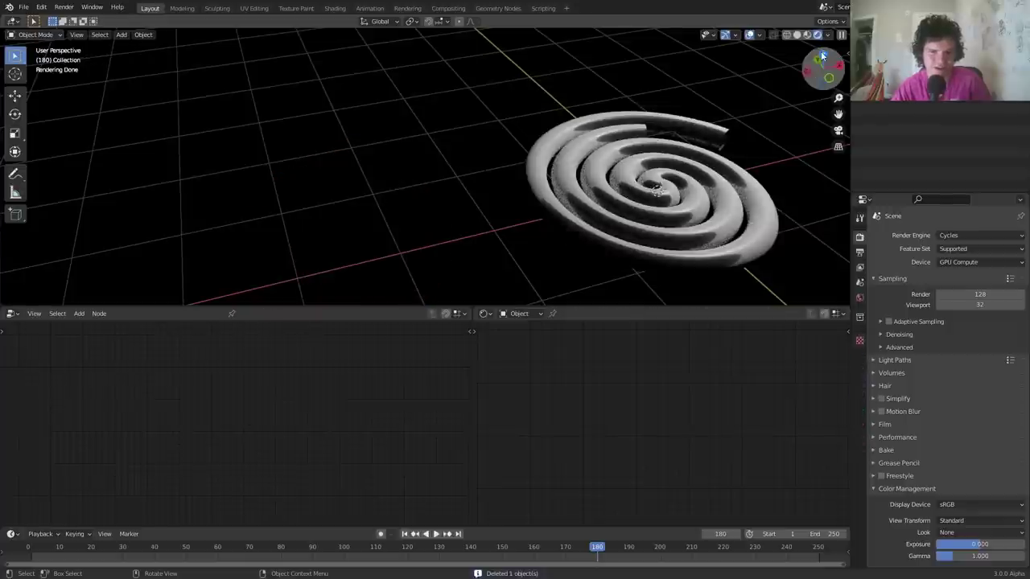
pyautogui.click(821, 55)
pyautogui.click(690, 138)
pyautogui.press('KP_Decimal')
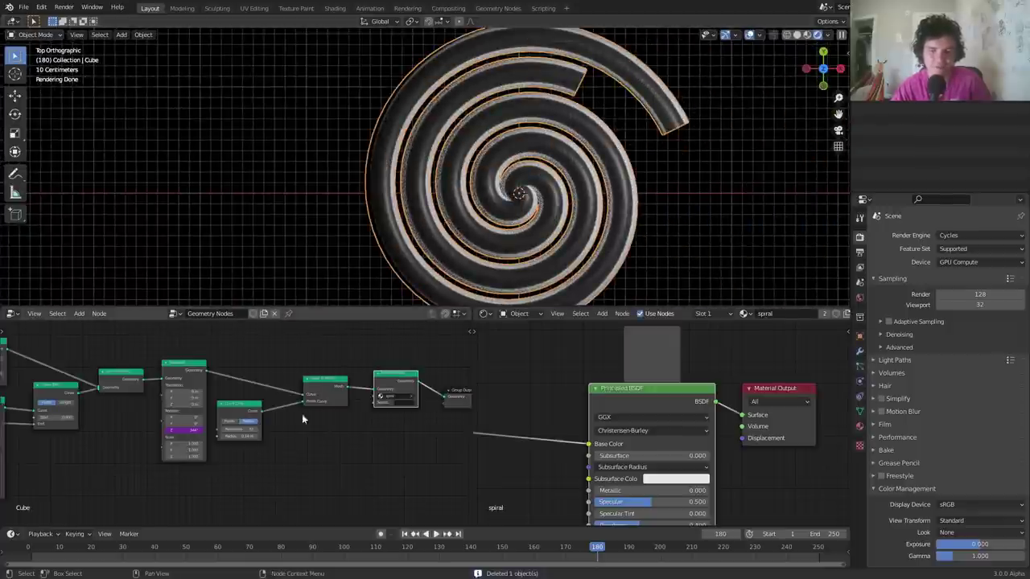
# Add a Convex Hull node below the Curve to Mesh node, and play the spiral animation briefly
pyautogui.scroll(3, 296, 416)
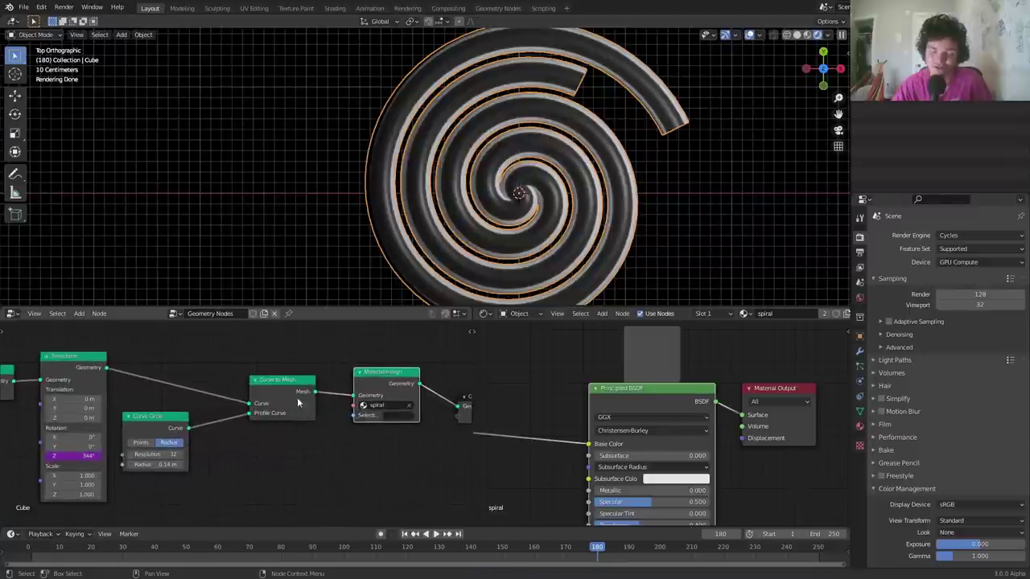
pyautogui.hotkey('shift', 'a')
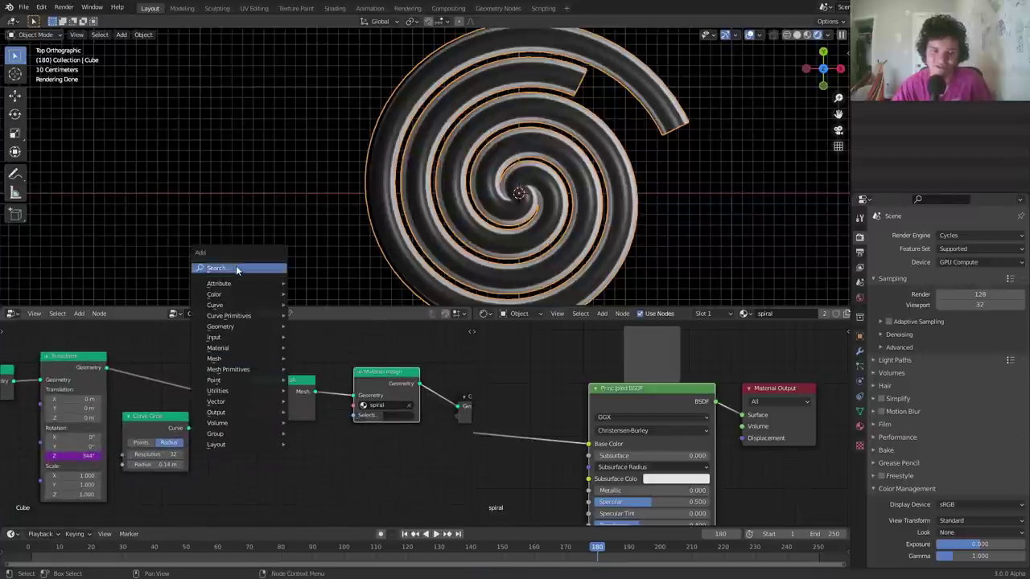
pyautogui.click(238, 267)
pyautogui.write('conv')
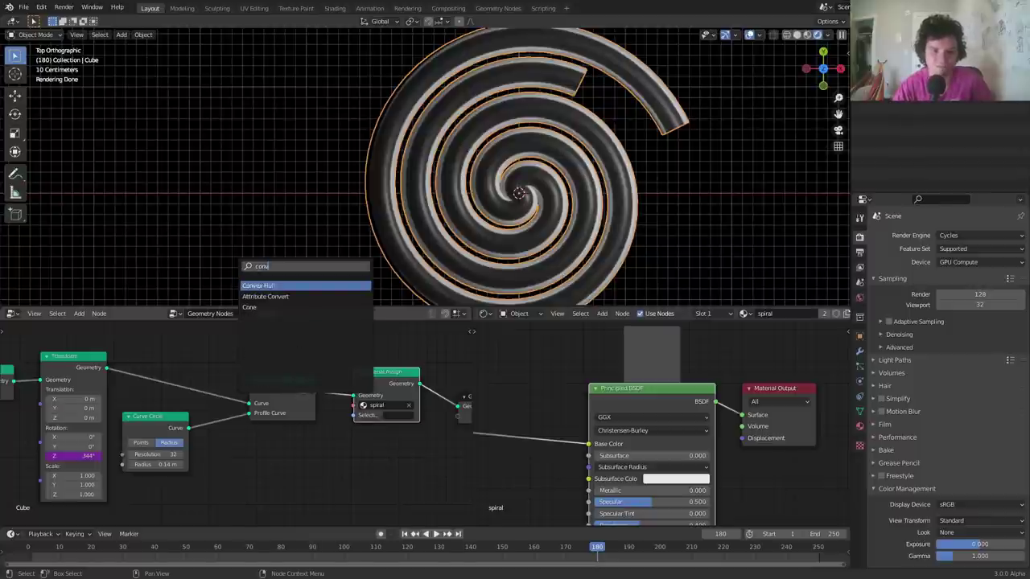
pyautogui.press('Return')
pyautogui.click(326, 447)
pyautogui.press('space')
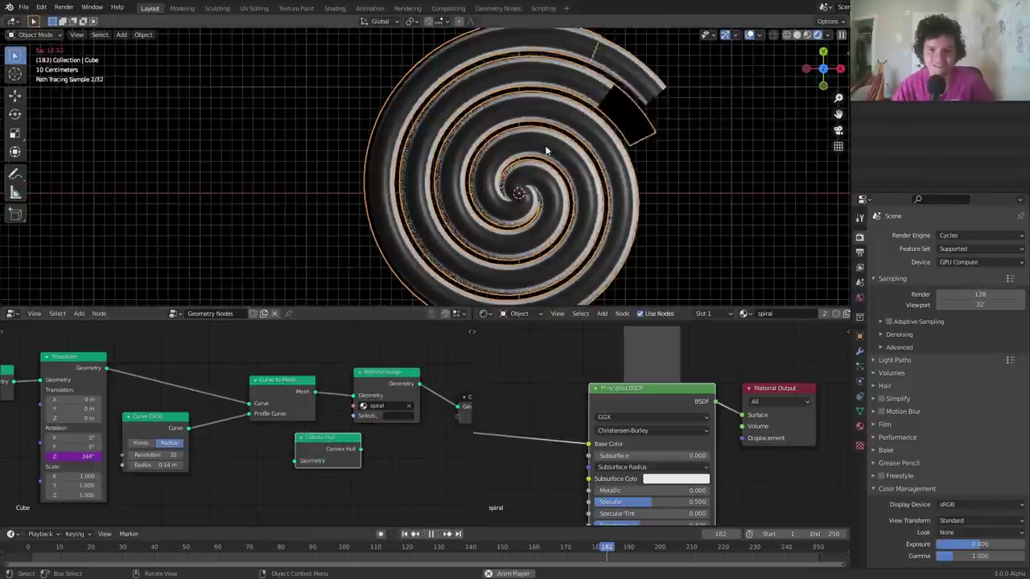
pyautogui.press('space')
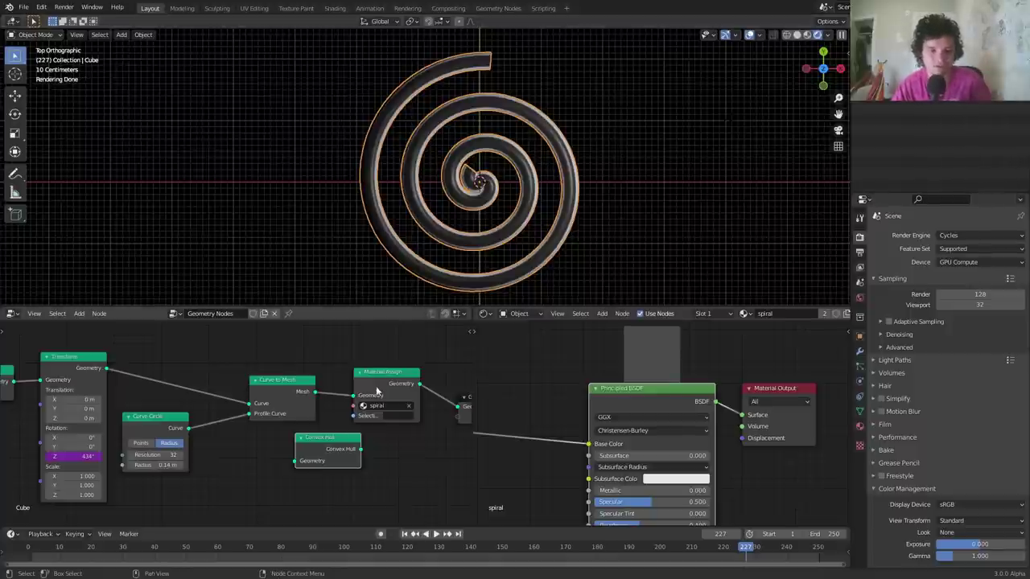
# Spread out the Curve to Mesh and Material Assign nodes, and connect the Curve to Mesh output to the Convex Hull's Geometry
pyautogui.moveTo(328, 415); pyautogui.dragTo(271, 424, button='middle')
pyautogui.moveTo(239, 414); pyautogui.dragTo(199, 408)
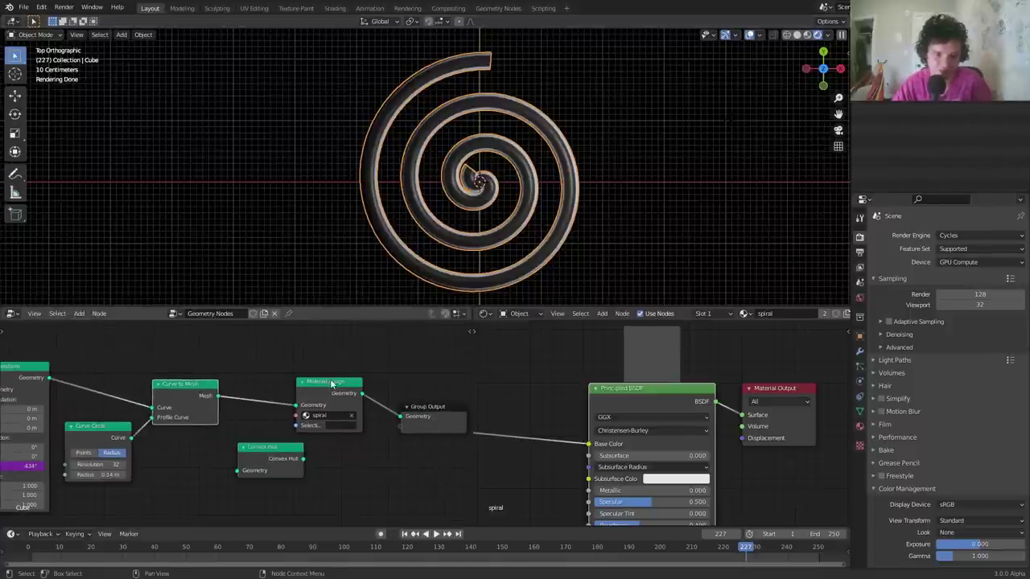
pyautogui.moveTo(330, 383); pyautogui.dragTo(322, 358)
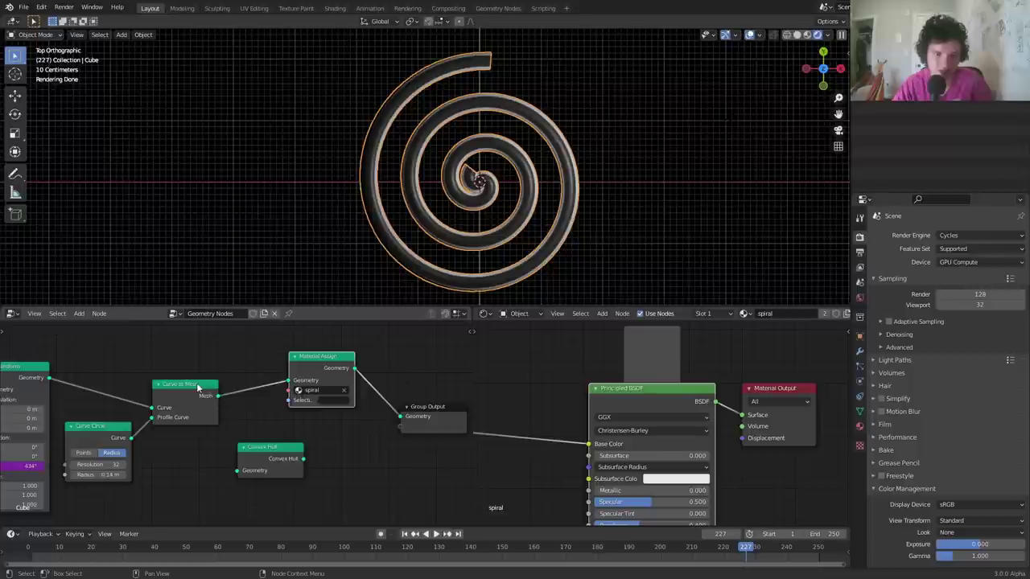
pyautogui.moveTo(219, 397); pyautogui.dragTo(226, 351)
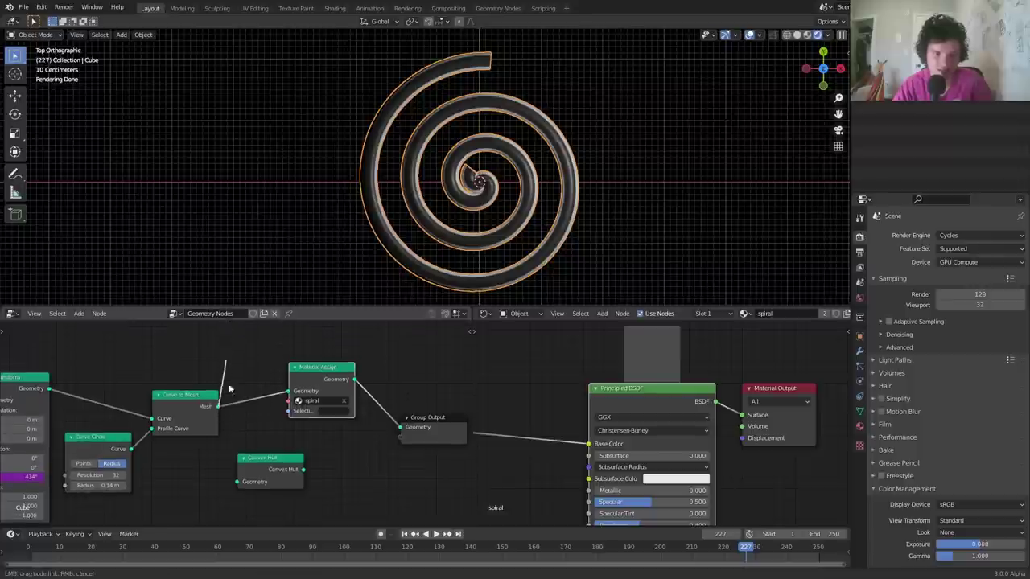
pyautogui.moveTo(244, 484); pyautogui.dragTo(238, 481)
# Remove the Viewer attached to the Convex Hull node, and connect the Convex Hull output to the Group Output's Geometry
pyautogui.keyDown('ctrl'); pyautogui.keyDown('shift'); pyautogui.click(264, 464); pyautogui.keyUp('shift'); pyautogui.keyUp('ctrl')
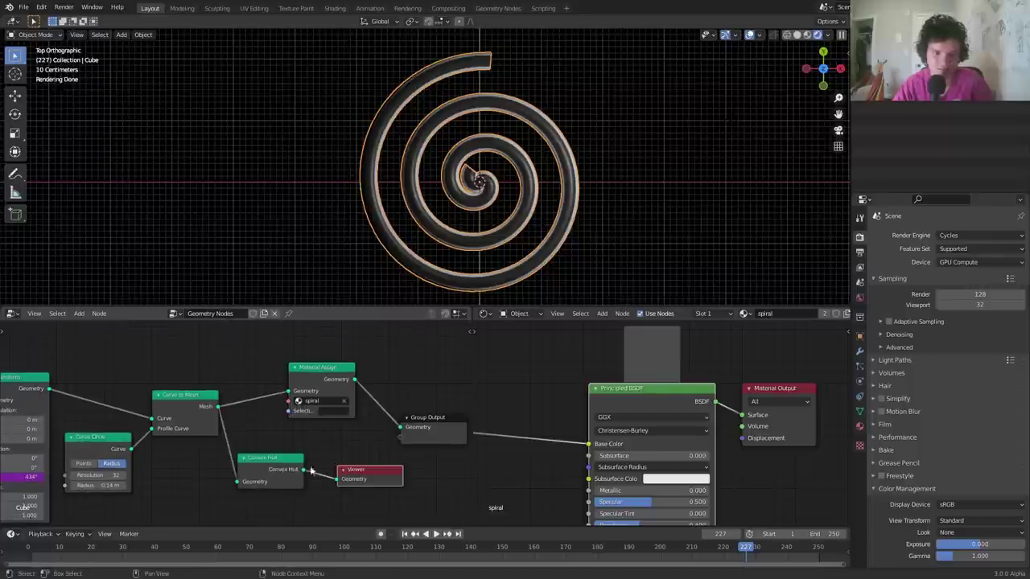
pyautogui.press('x')
pyautogui.moveTo(303, 469); pyautogui.dragTo(335, 463)
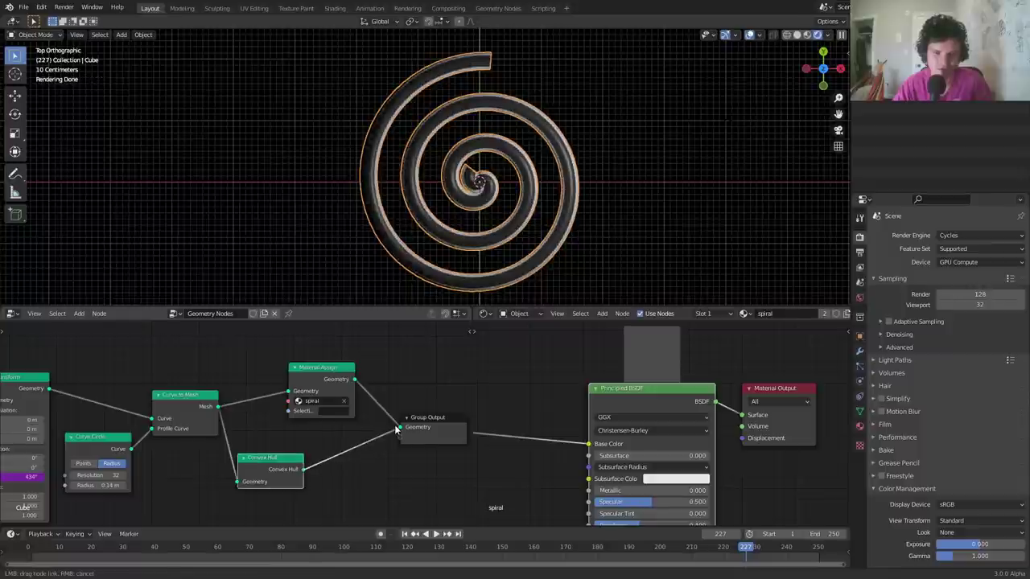
pyautogui.moveTo(396, 428); pyautogui.dragTo(400, 427)
# Play and pause the animation several times to examine the convex hull around the spiral
pyautogui.press('space')
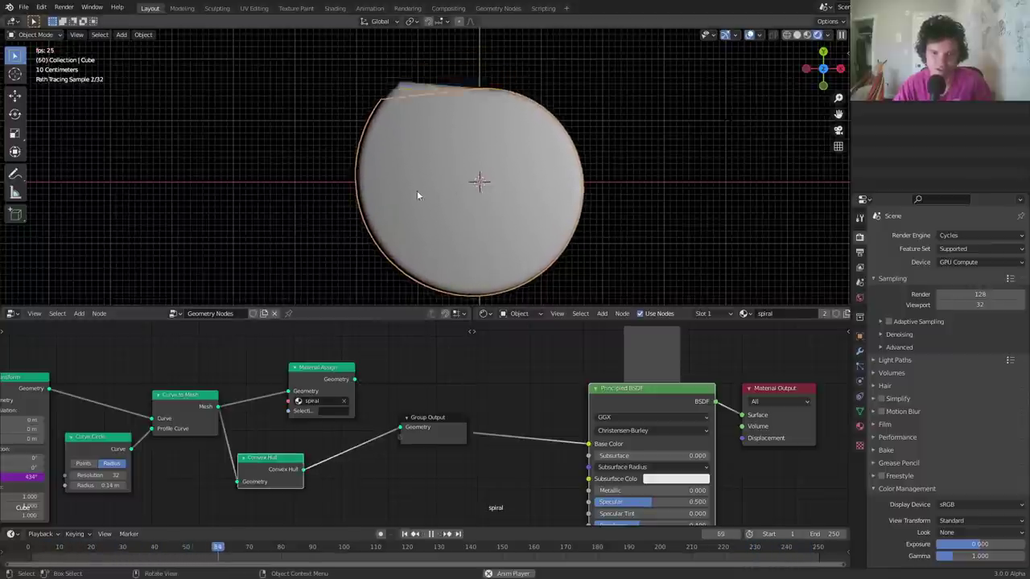
pyautogui.press('space')
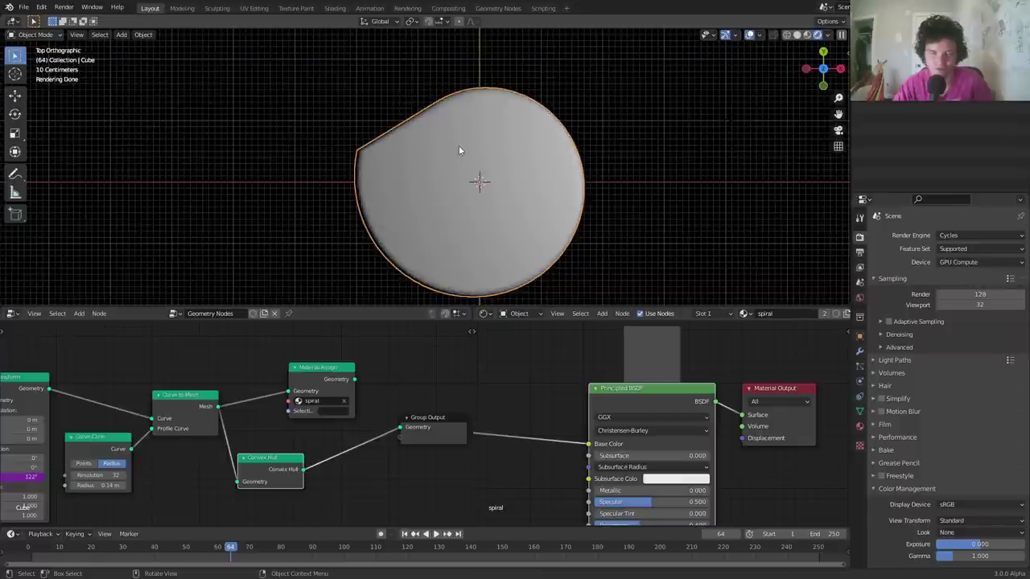
pyautogui.press('space')
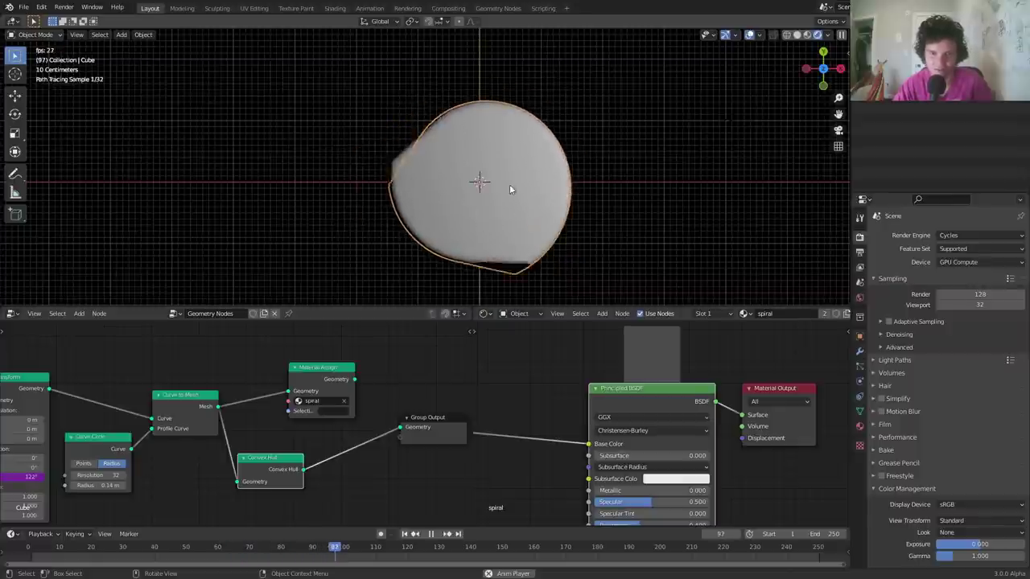
pyautogui.press('space')
pyautogui.press('space')
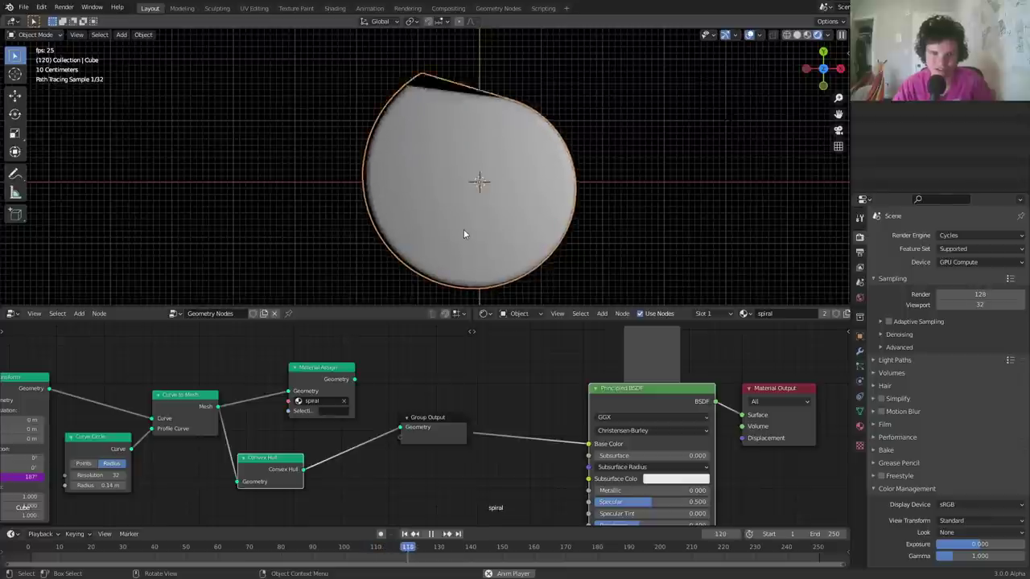
pyautogui.press('space')
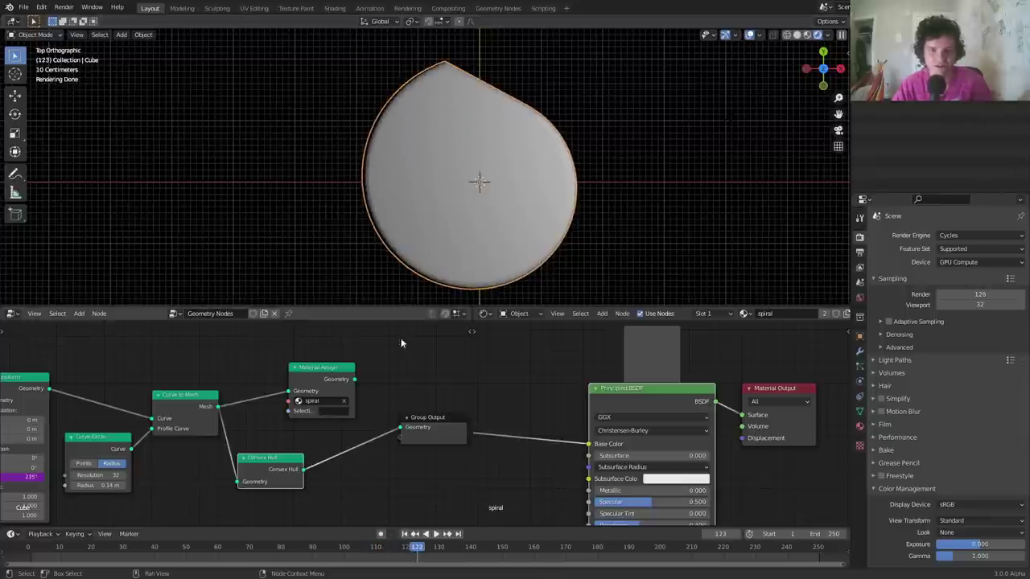
# Combine the Material Assign and Convex Hull outputs with a Join Geometry node feeding the Group Output, and space the nodes out
pyautogui.moveTo(320, 403); pyautogui.dragTo(268, 394)
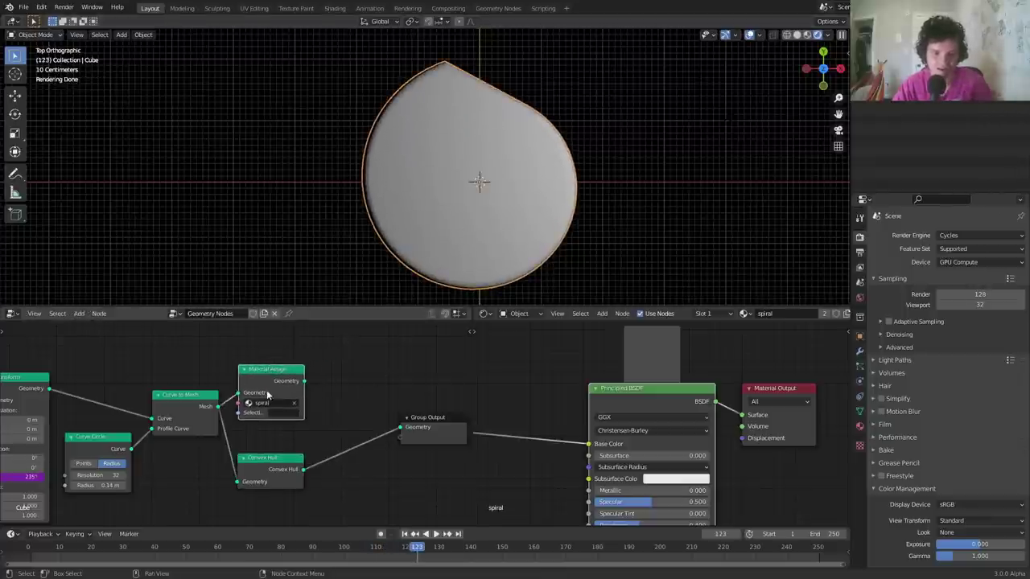
pyautogui.keyDown('shift'); pyautogui.click(264, 467); pyautogui.keyUp('shift')
pyautogui.hotkey('ctrl', '0')
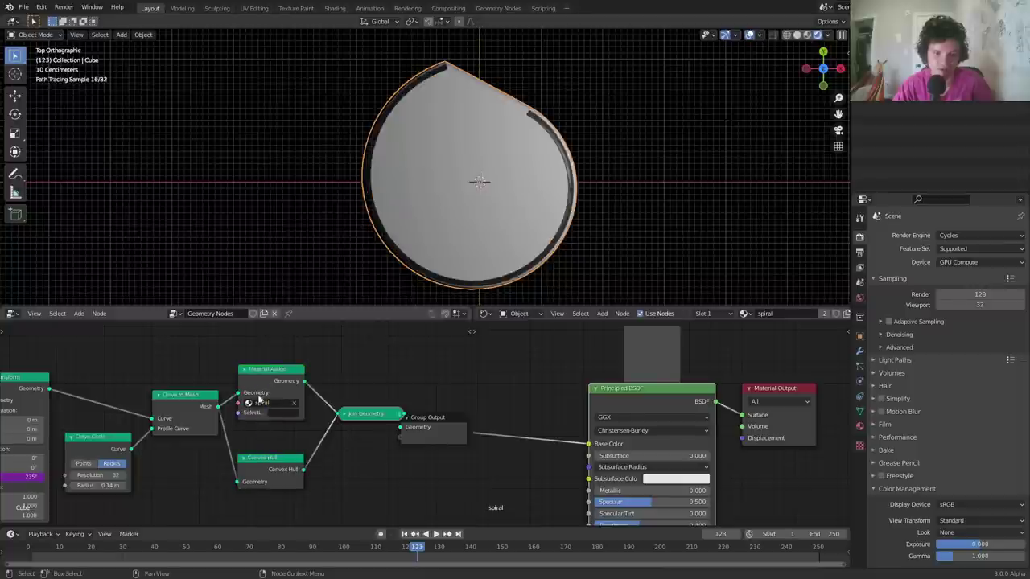
pyautogui.moveTo(429, 452); pyautogui.dragTo(325, 447, button='middle')
pyautogui.moveTo(346, 417); pyautogui.dragTo(395, 418)
# Duplicate the Material Assign node and insert the copy between the Convex Hull and Join Geometry nodes
pyautogui.moveTo(272, 420); pyautogui.dragTo(398, 412, button='middle')
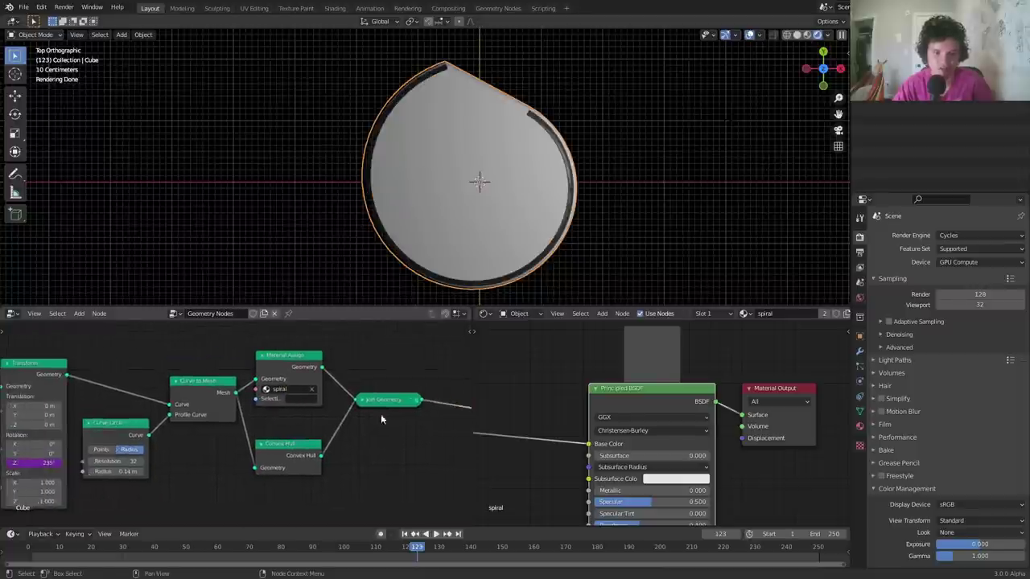
pyautogui.scroll(4, 222, 402)
pyautogui.moveTo(183, 370); pyautogui.dragTo(170, 383)
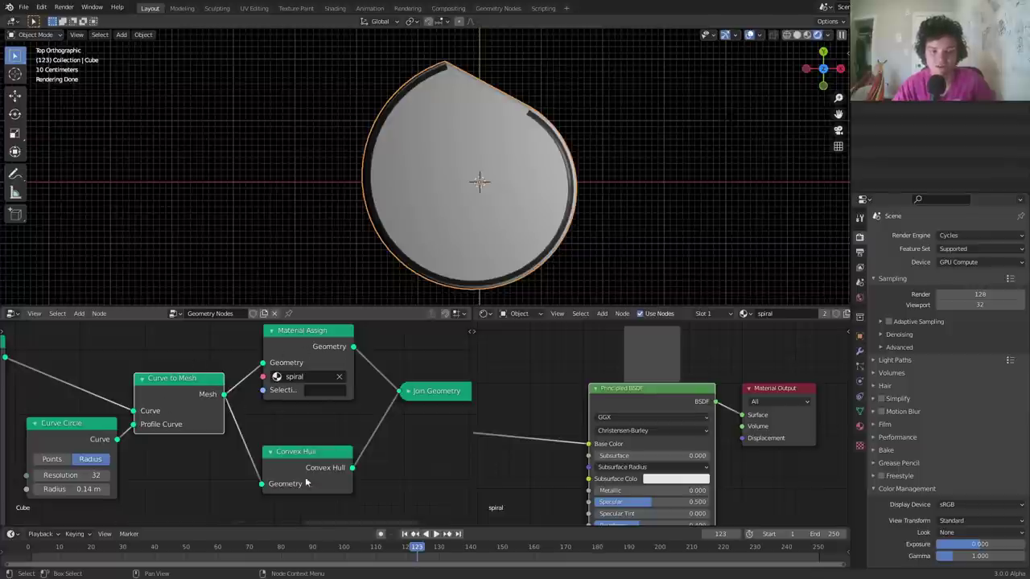
pyautogui.click(326, 344)
pyautogui.hotkey('shift', 'd')
pyautogui.click(407, 432)
pyautogui.moveTo(409, 430); pyautogui.dragTo(271, 421, button='middle')
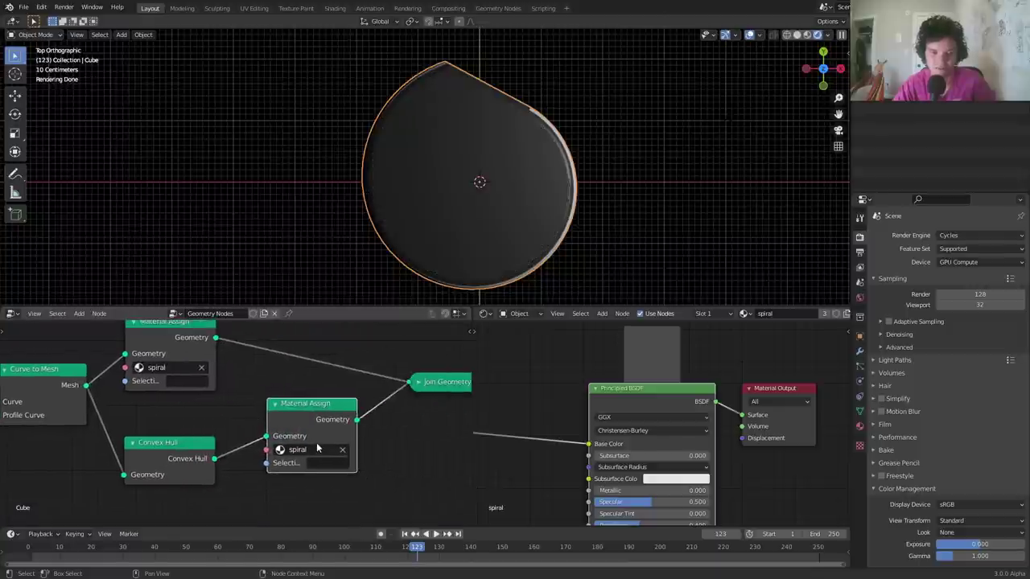
# Make a copy of the spiral material named convexhull, and assign it in the Convex Hull branch's Material Assign node
pyautogui.click(822, 314)
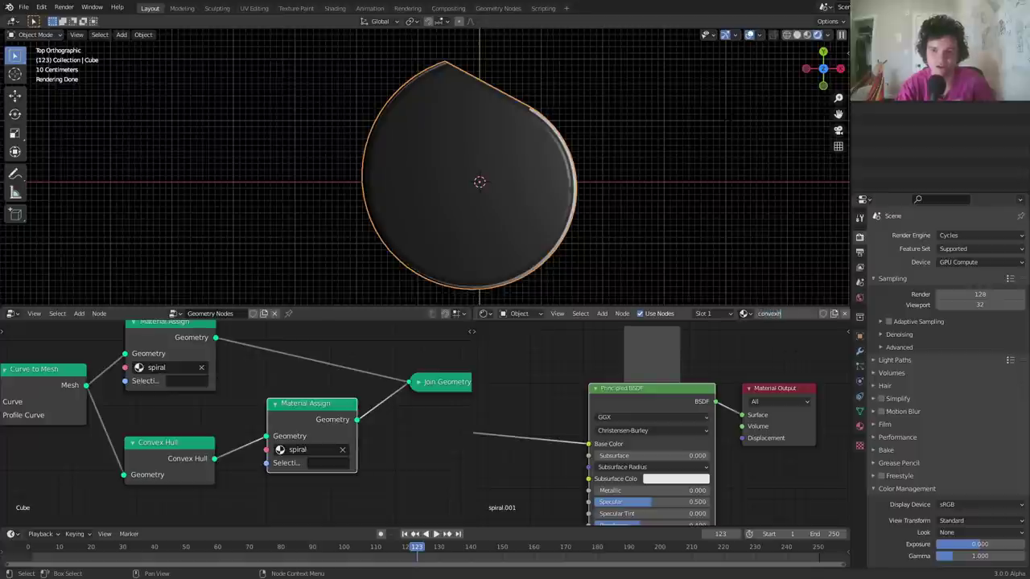
pyautogui.press('Return')
pyautogui.click(298, 449)
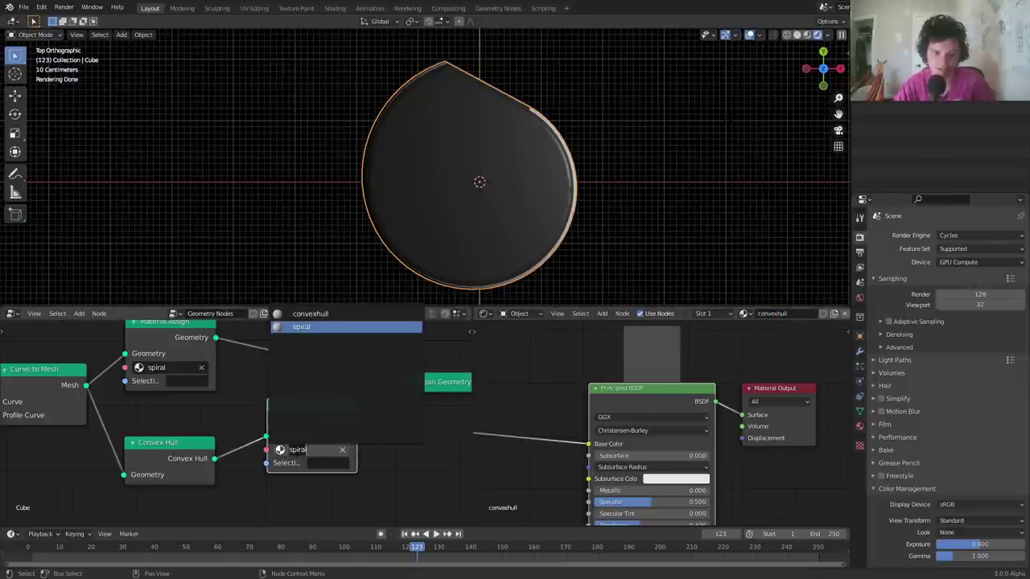
pyautogui.click(306, 314)
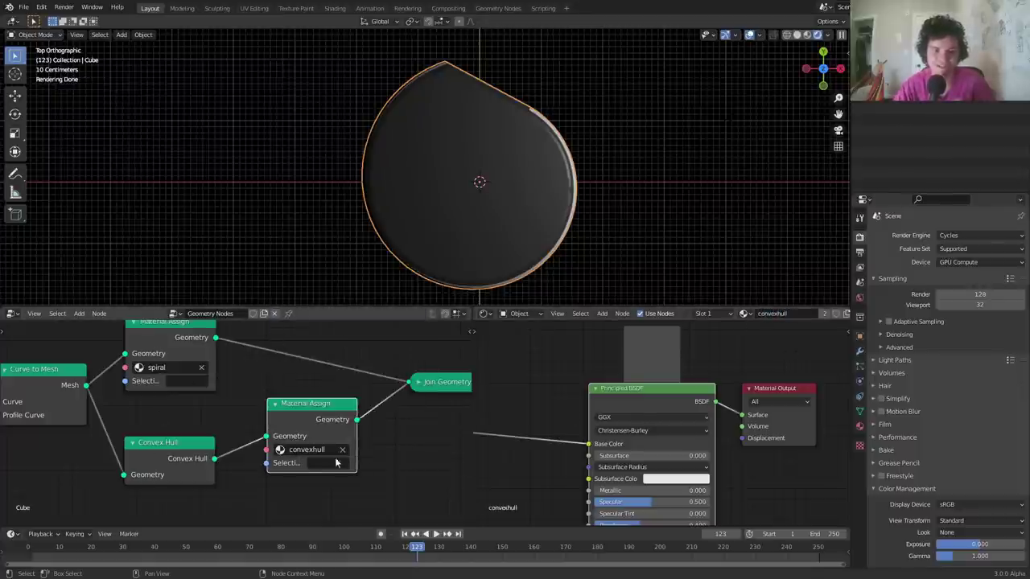
# Review the joined node chain up to the Group Output, and play the animation to check the spiral with its hull
pyautogui.moveTo(302, 417); pyautogui.dragTo(252, 453, button='middle')
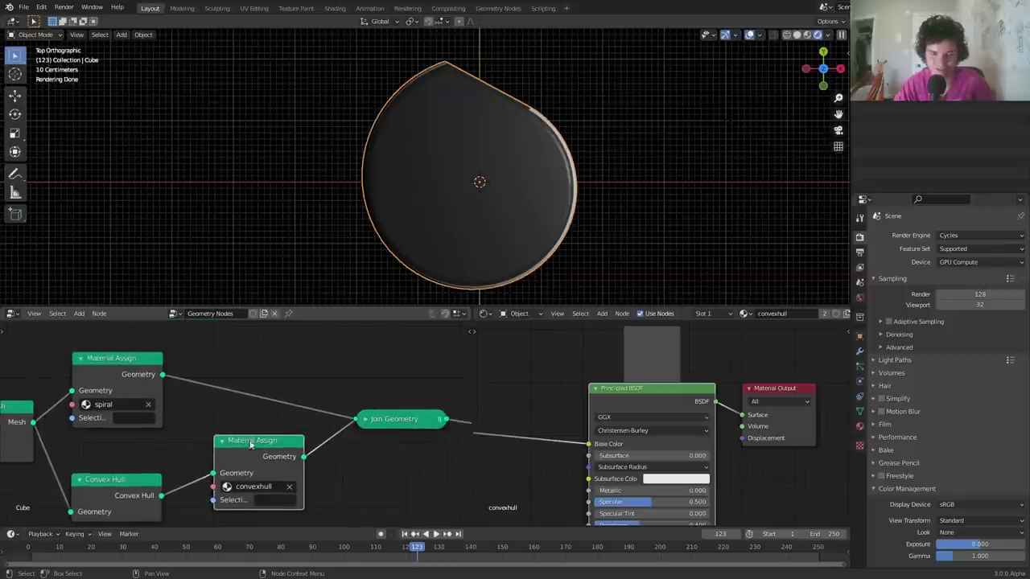
pyautogui.moveTo(361, 424); pyautogui.dragTo(119, 408, button='middle')
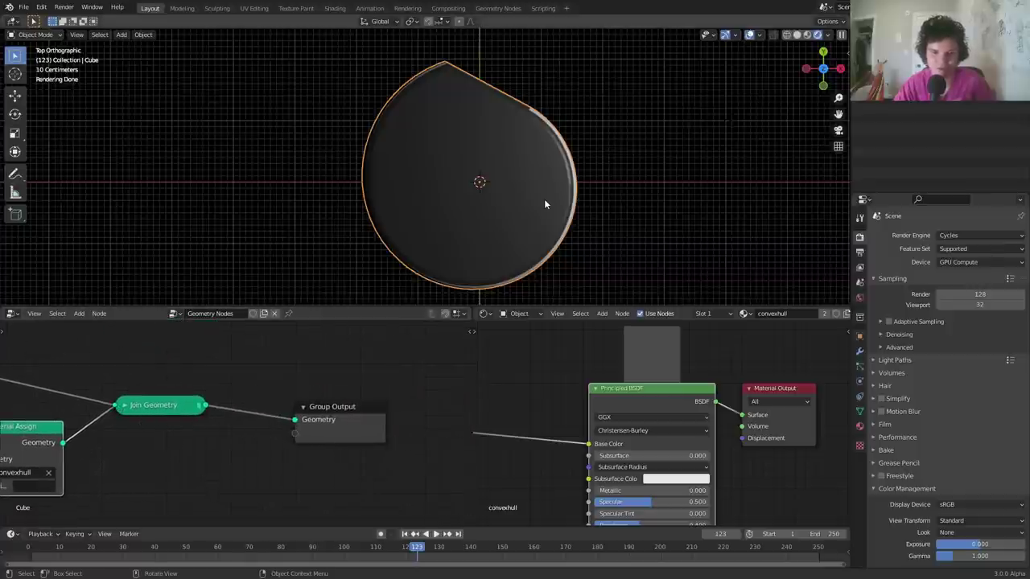
pyautogui.press('space')
pyautogui.press('space')
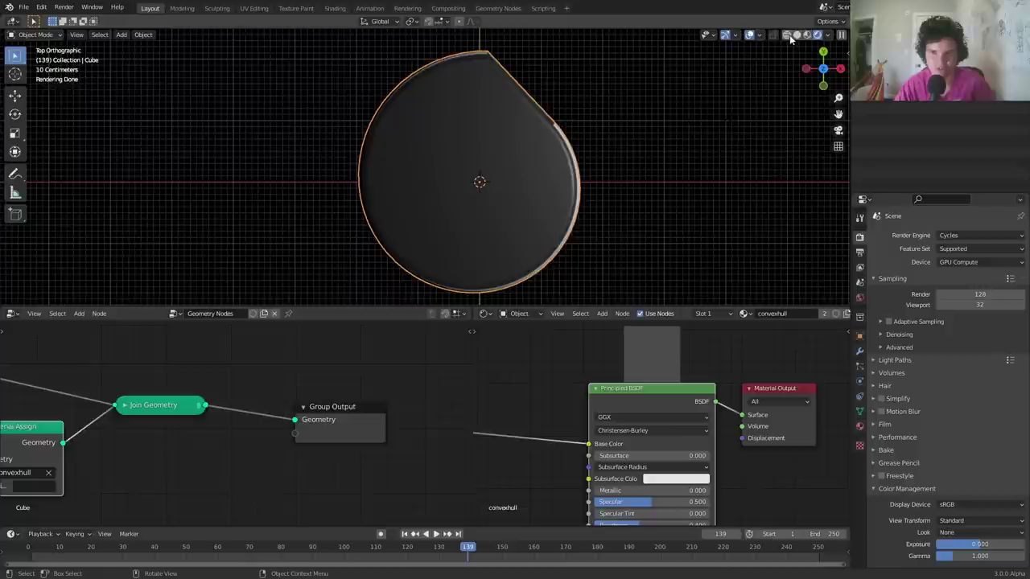
# Play the animation in wireframe shading to inspect the hull around the spiral, return to rendered shading and save the file
pyautogui.click(787, 34)
pyautogui.click(831, 35)
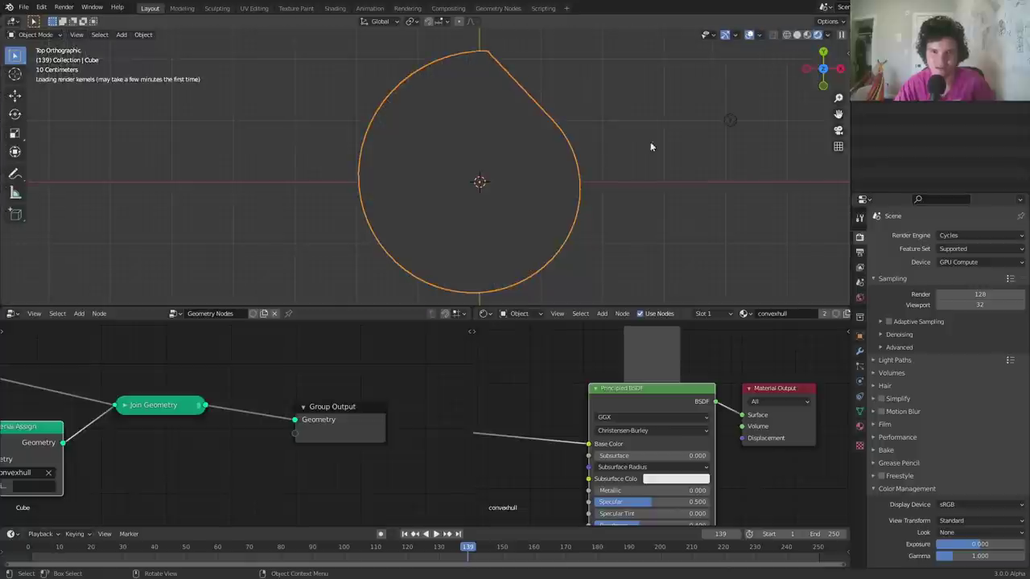
pyautogui.click(787, 35)
pyautogui.press('space')
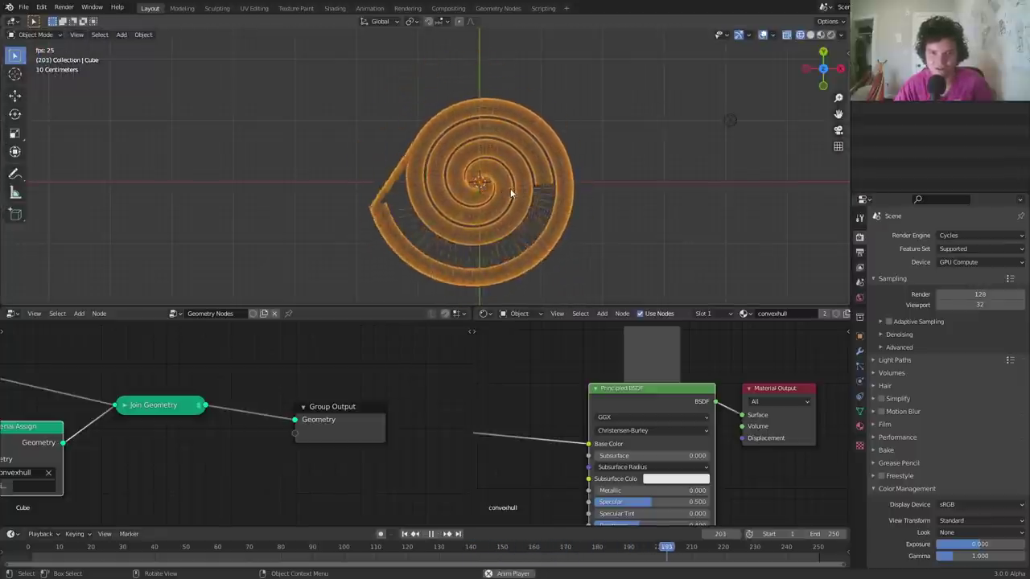
pyautogui.press('space')
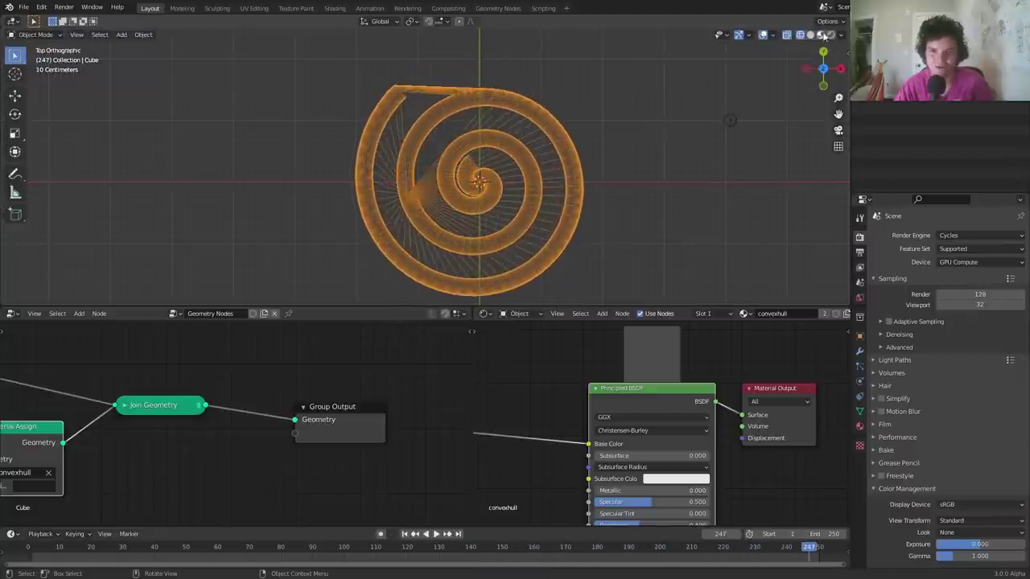
pyautogui.click(822, 35)
pyautogui.moveTo(239, 444)
pyautogui.mouseDown(button='middle')
pyautogui.moveTo(350, 402)
pyautogui.moveTo(395, 398)
pyautogui.mouseUp(button='middle')
pyautogui.hotkey('ctrl', 's')
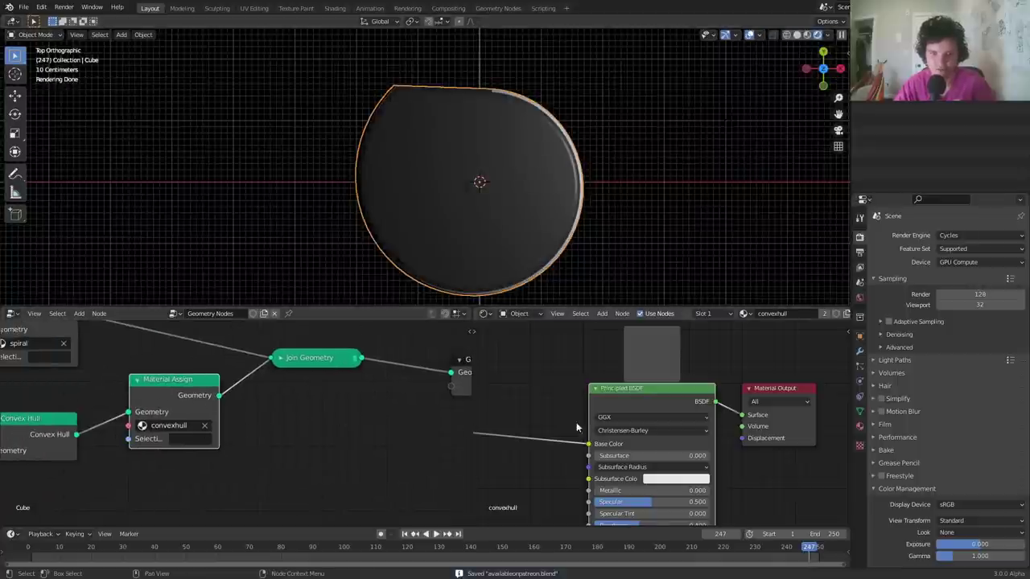
# Cut the link into Base Color on the convexhull material's Principled BSDF, set Alpha to 0.391, and play the animation to check it
pyautogui.keyDown('ctrl'); pyautogui.moveTo(556, 403); pyautogui.dragTo(558, 395, button='right'); pyautogui.keyUp('ctrl')
pyautogui.moveTo(552, 439); pyautogui.dragTo(603, 394, button='middle')
pyautogui.moveTo(606, 450); pyautogui.dragTo(534, 333, button='middle')
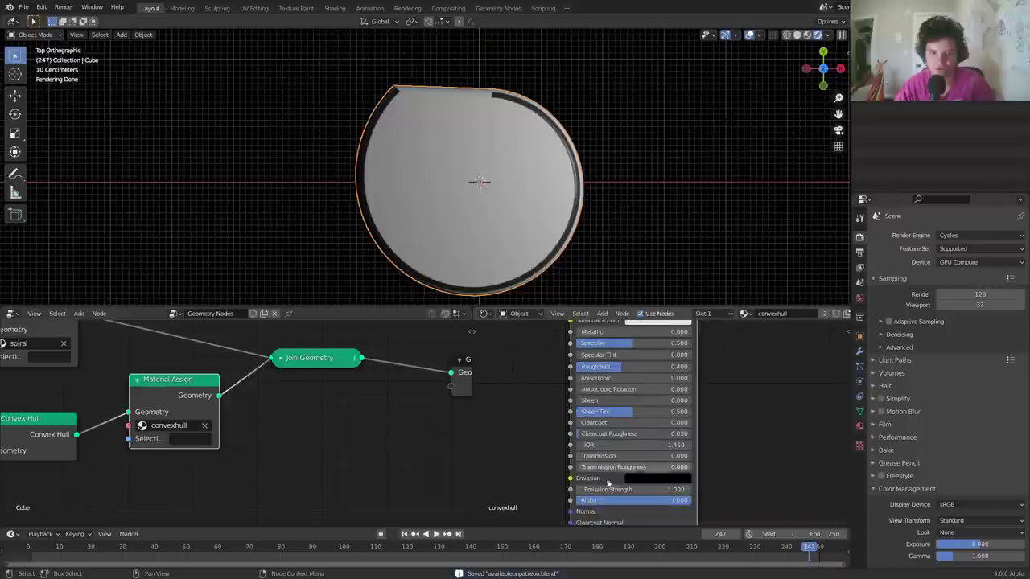
pyautogui.moveTo(614, 504); pyautogui.dragTo(544, 504)
pyautogui.press('space')
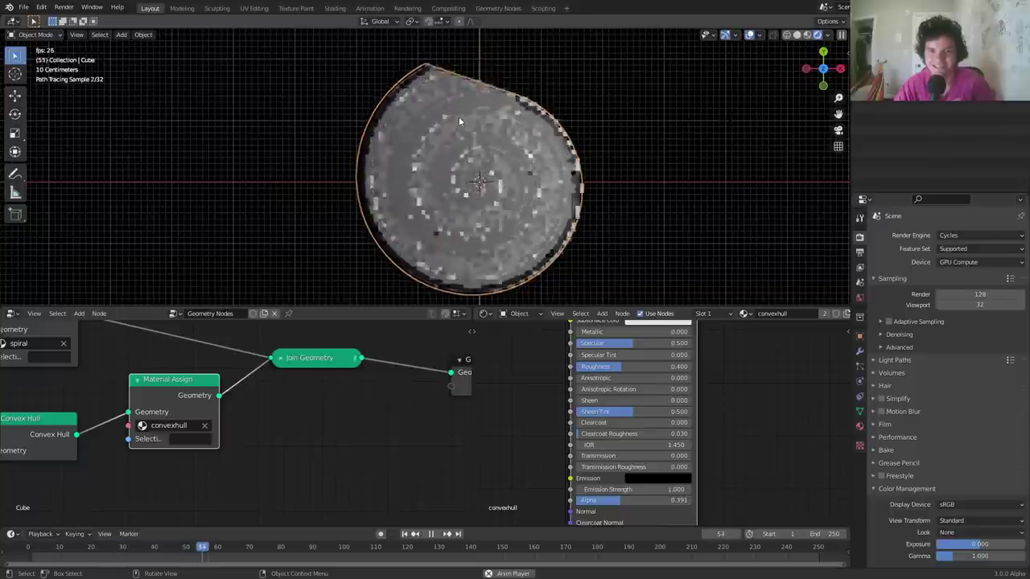
pyautogui.press('space')
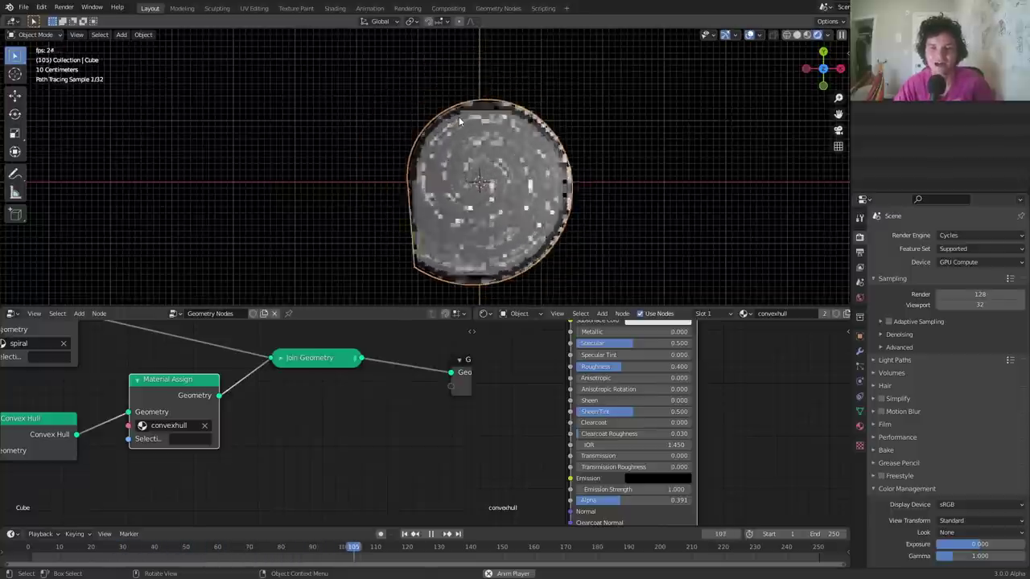
pyautogui.press('space')
pyautogui.press('space')
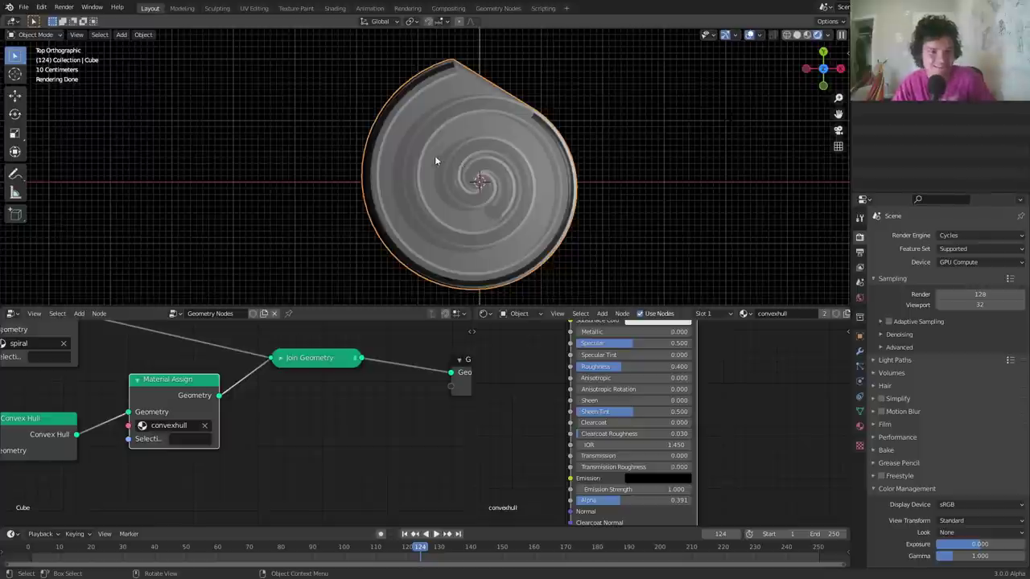
# Insert a Transform node between the Convex Hull node and its Material Assign node
pyautogui.moveTo(23, 434); pyautogui.dragTo(250, 450, button='middle')
pyautogui.moveTo(253, 441); pyautogui.dragTo(226, 443)
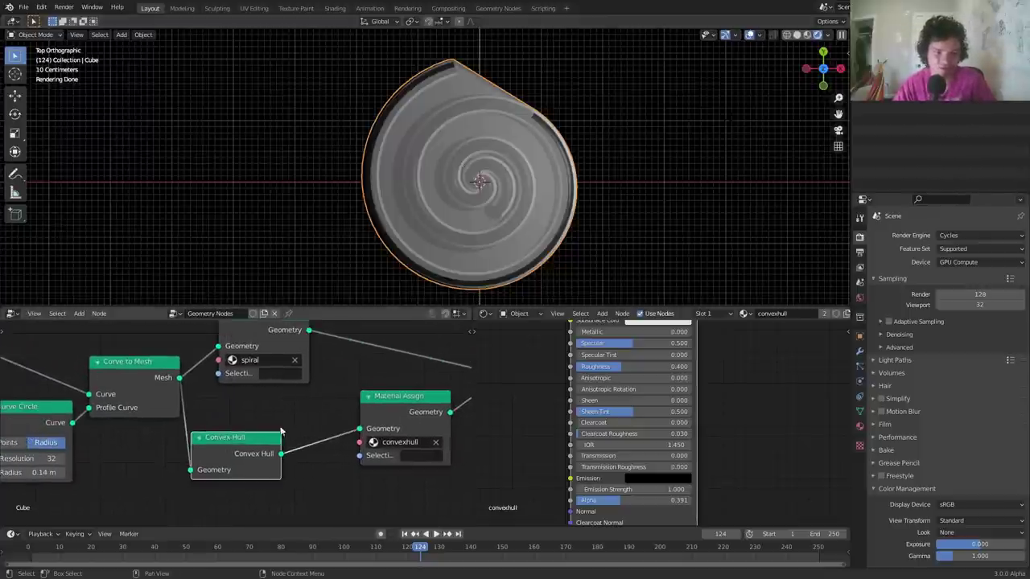
pyautogui.hotkey('shift', 'a')
pyautogui.click(276, 391)
pyautogui.write('tra')
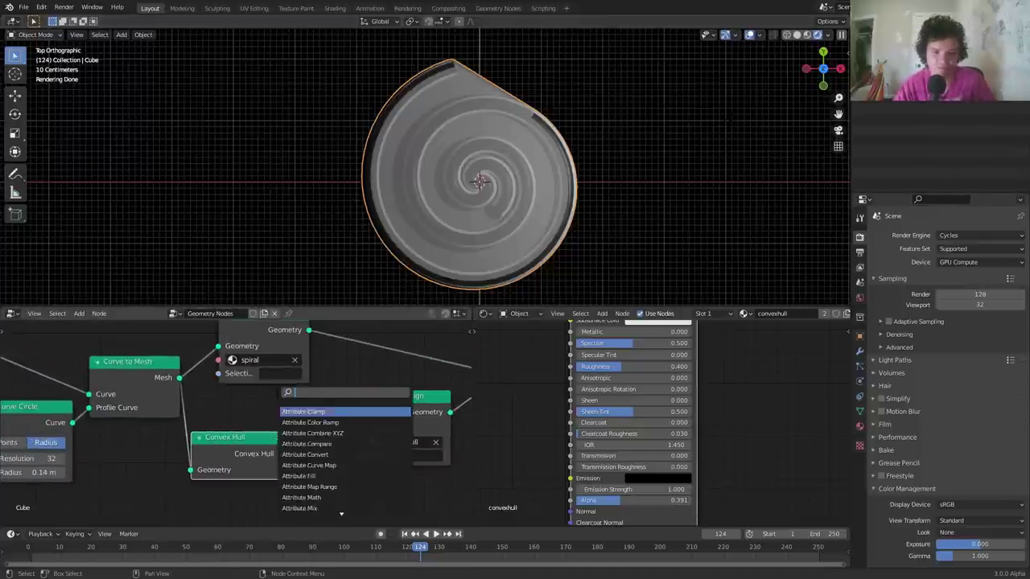
pyautogui.press('Return')
pyautogui.click(290, 407)
# Set the hull's Transform scale to 1.1 on X, Y and Z, and play the animation to check it
pyautogui.moveTo(353, 503); pyautogui.dragTo(324, 417, button='middle')
pyautogui.moveTo(347, 466); pyautogui.dragTo(310, 435, button='middle')
pyautogui.moveTo(314, 457); pyautogui.dragTo(314, 481)
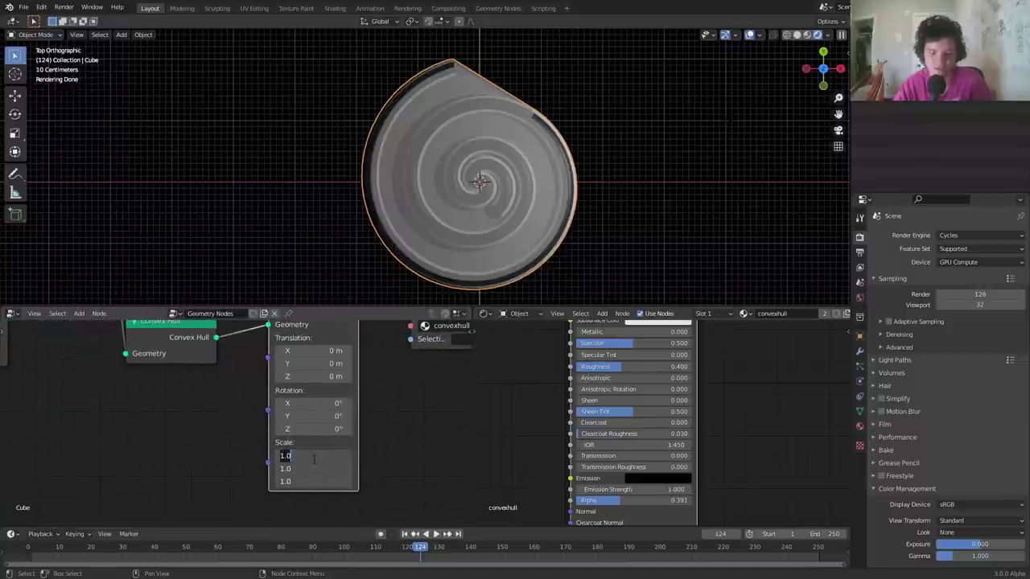
pyautogui.write('1.1')
pyautogui.press('Return')
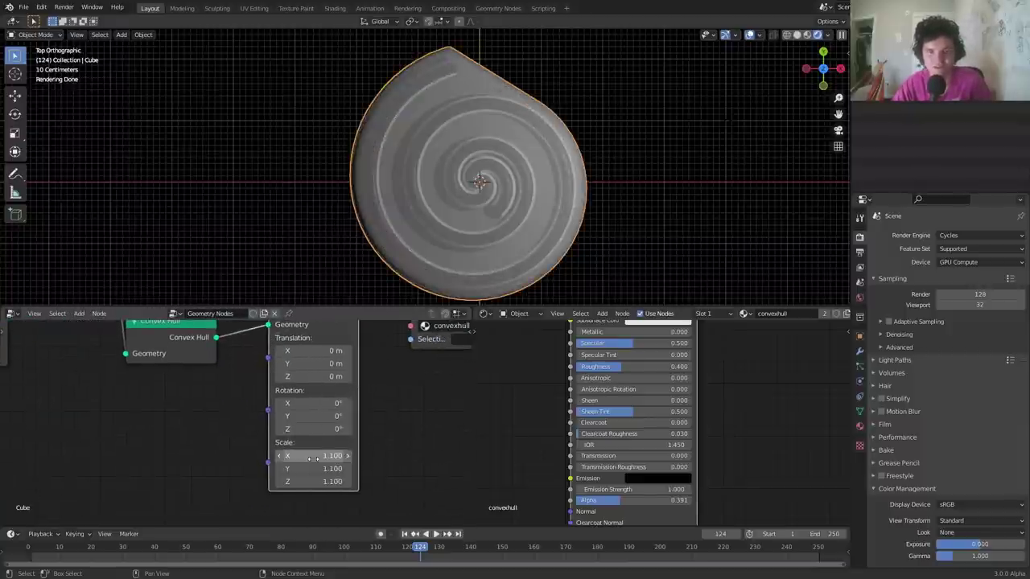
pyautogui.press('space')
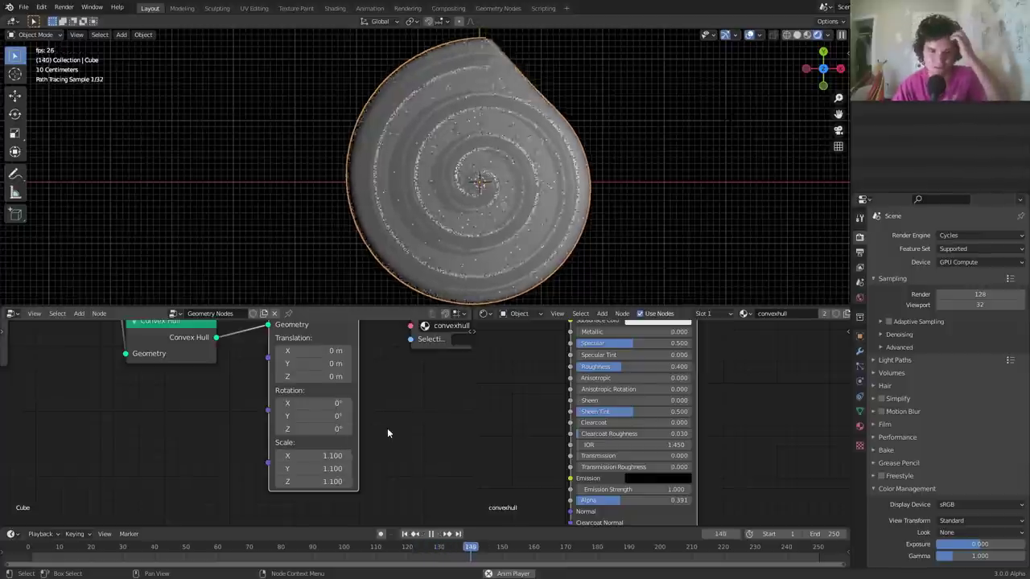
pyautogui.press('space')
# Lower the convexhull material's Alpha to 0.268 and play the animation to check the transparency
pyautogui.moveTo(630, 477); pyautogui.dragTo(591, 430, button='middle')
pyautogui.moveTo(573, 455); pyautogui.dragTo(559, 454)
pyautogui.press('space')
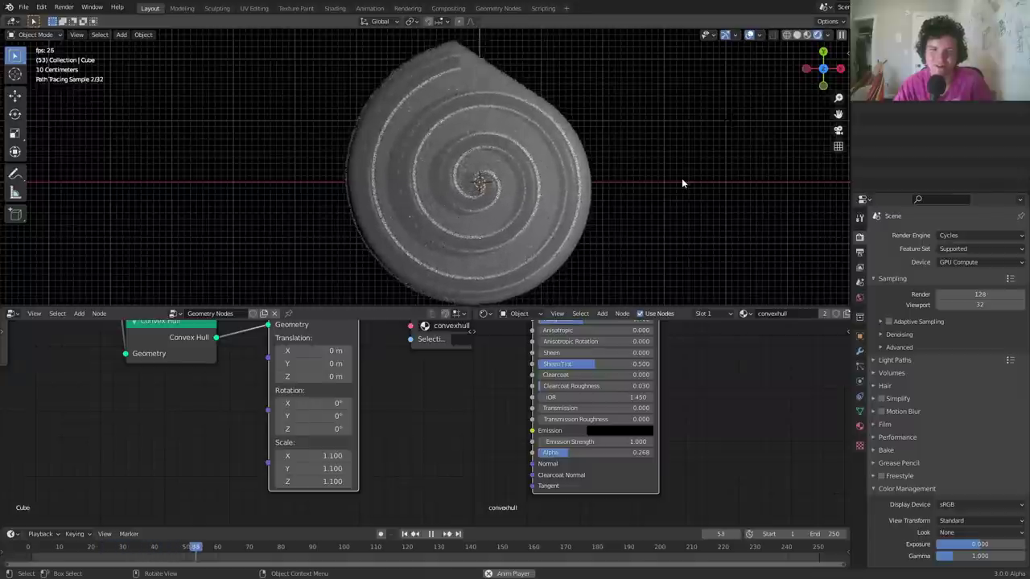
pyautogui.press('space')
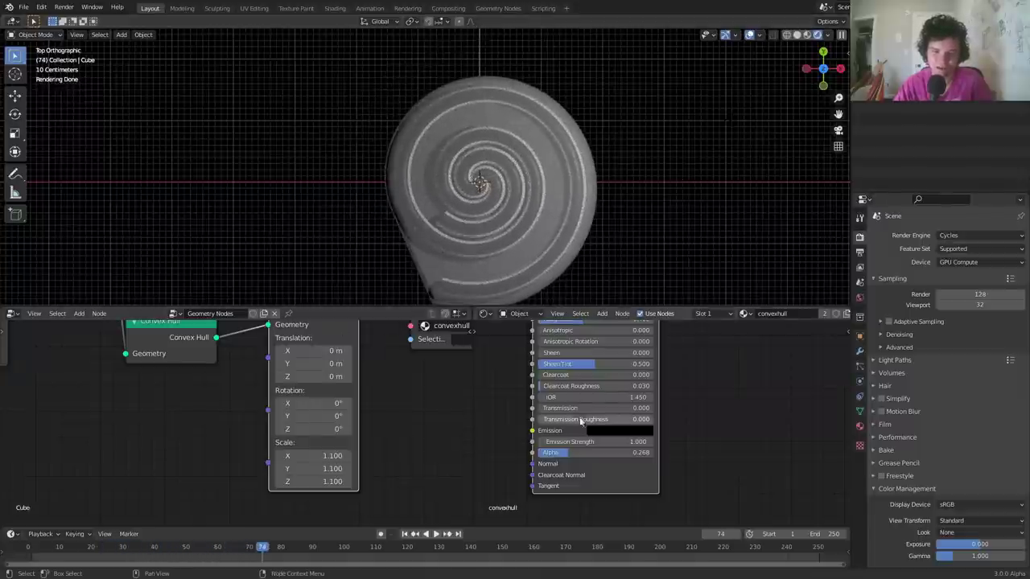
# Reposition the Fresnel node beside the Principled BSDF, preview its output on the hull during playback, and undo a trial IOR change
pyautogui.scroll(-3, 585, 428)
pyautogui.moveTo(582, 400); pyautogui.dragTo(644, 443, button='middle')
pyautogui.moveTo(546, 394); pyautogui.dragTo(590, 342)
pyautogui.press('g')
pyautogui.moveTo(579, 435); pyautogui.dragTo(651, 387)
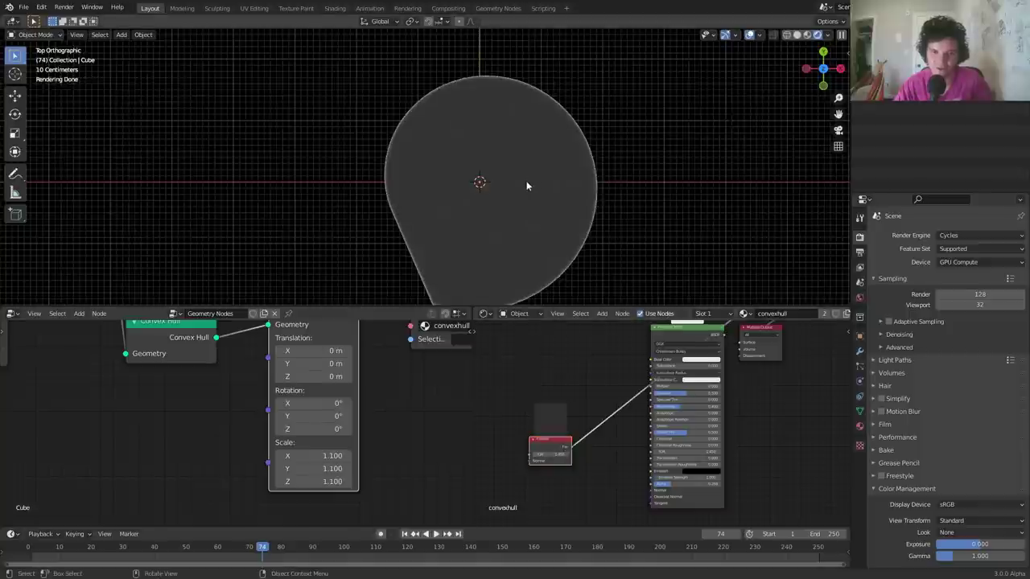
pyautogui.keyDown('shift'); pyautogui.moveTo(530, 188); pyautogui.dragTo(527, 156, button='middle'); pyautogui.keyUp('shift')
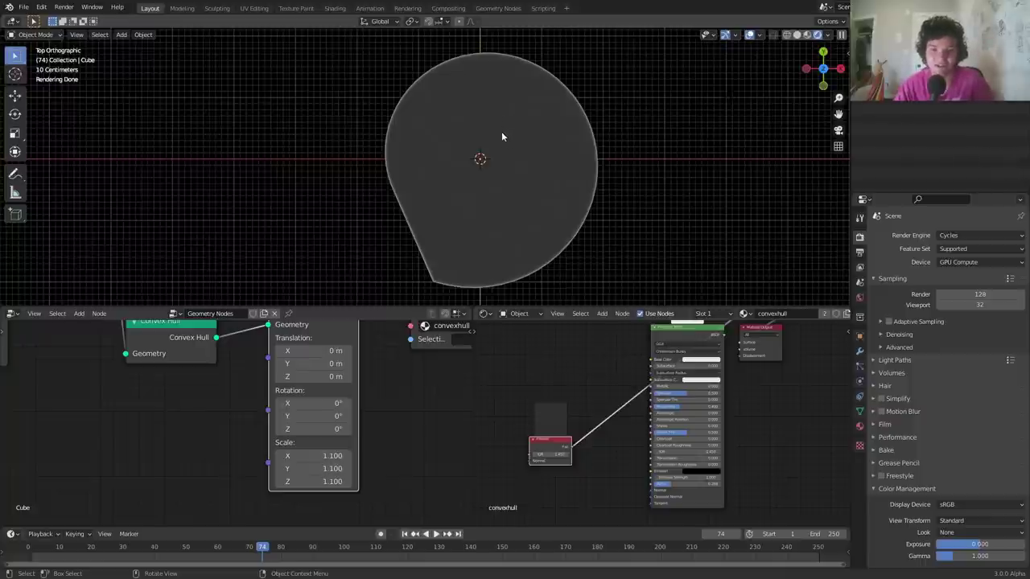
pyautogui.press('space')
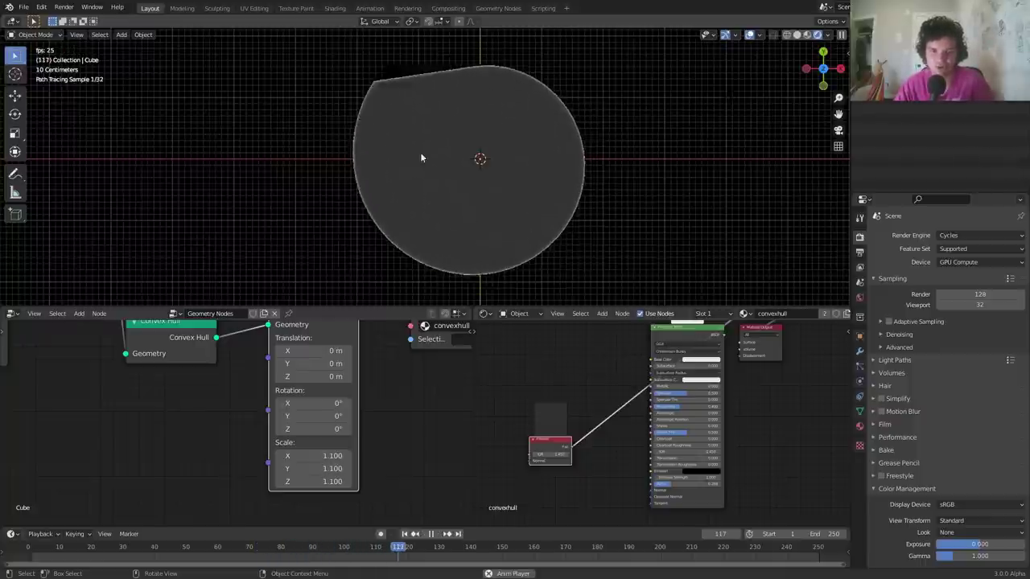
pyautogui.press('space')
pyautogui.moveTo(554, 454)
pyautogui.mouseDown()
pyautogui.moveTo(573, 454)
pyautogui.moveTo(541, 455)
pyautogui.mouseUp()
pyautogui.hotkey('ctrl', 'z')
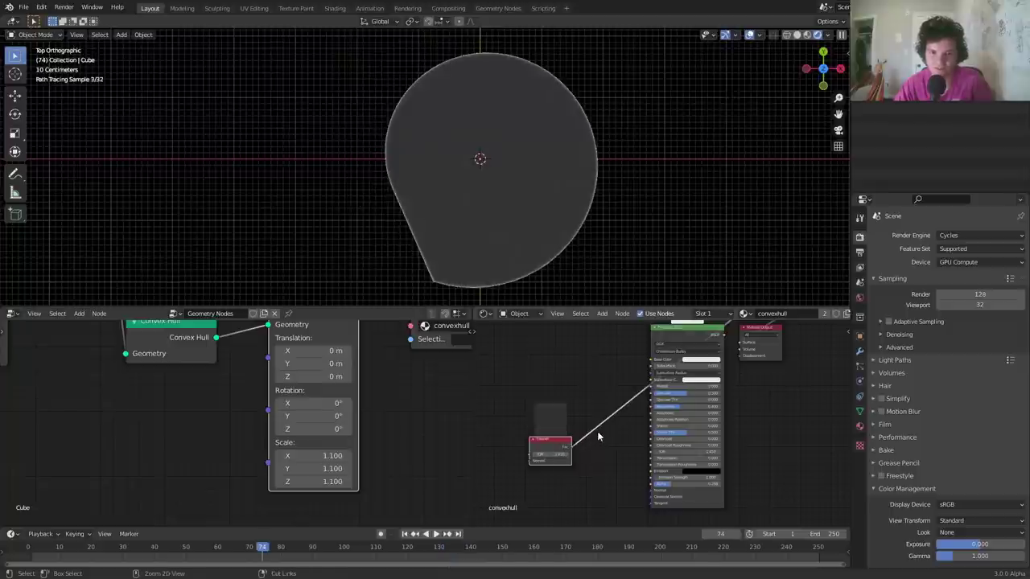
# Connect the Fresnel node's Fac output to the Principled BSDF's Alpha input in the convexhull material
pyautogui.scroll(3, 594, 432)
pyautogui.moveTo(592, 430); pyautogui.dragTo(576, 371, button='middle')
pyautogui.scroll(4, 554, 408)
pyautogui.moveTo(486, 386); pyautogui.dragTo(619, 445)
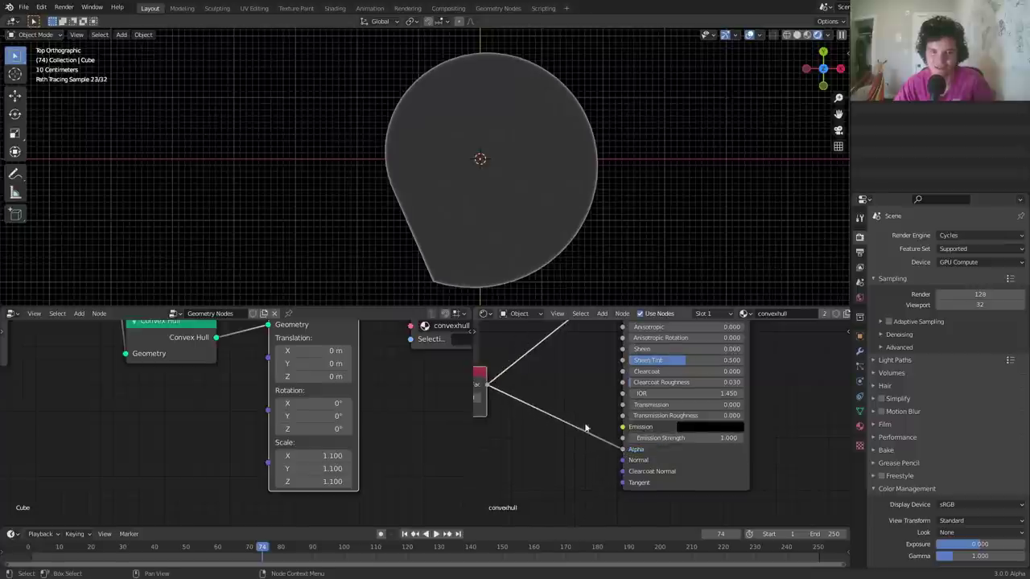
# Route the Principled BSDF back into the Material Output's surface, and play the animation to check the hull's transparency
pyautogui.moveTo(541, 398); pyautogui.dragTo(613, 409, button='middle')
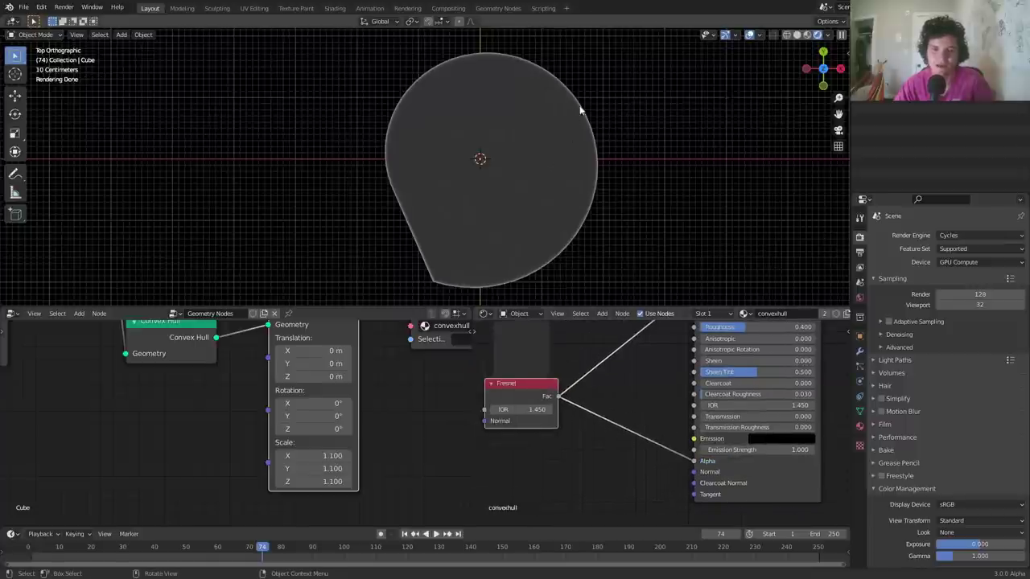
pyautogui.moveTo(722, 377); pyautogui.dragTo(716, 478, button='middle')
pyautogui.moveTo(716, 479); pyautogui.dragTo(680, 547)
pyautogui.moveTo(680, 547); pyautogui.dragTo(673, 547, button='middle')
pyautogui.keyDown('ctrl'); pyautogui.keyDown('shift'); pyautogui.click(701, 361); pyautogui.keyUp('shift'); pyautogui.keyUp('ctrl')
pyautogui.press('space')
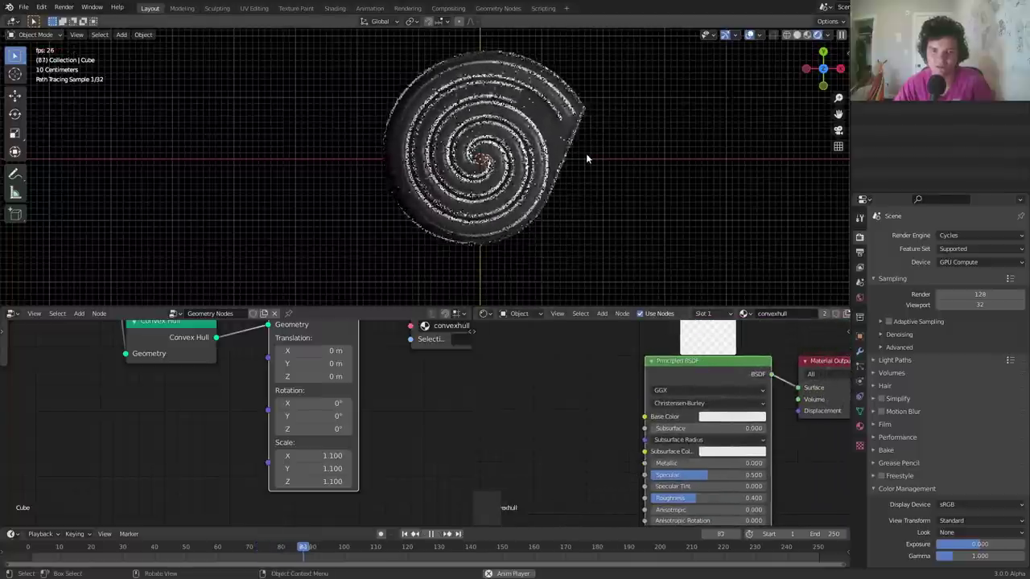
pyautogui.press('space')
# Try different IOR values on the convexhull material's Fresnel node, settle on 1.300, and play the animation
pyautogui.moveTo(552, 427); pyautogui.dragTo(654, 490, button='middle')
pyautogui.doubleClick(580, 428)
pyautogui.write('2')
pyautogui.press('Return')
pyautogui.hotkey('ctrl', 'z')
pyautogui.keyDown('shift'); pyautogui.moveTo(580, 428); pyautogui.dragTo(567, 428); pyautogui.keyUp('shift')
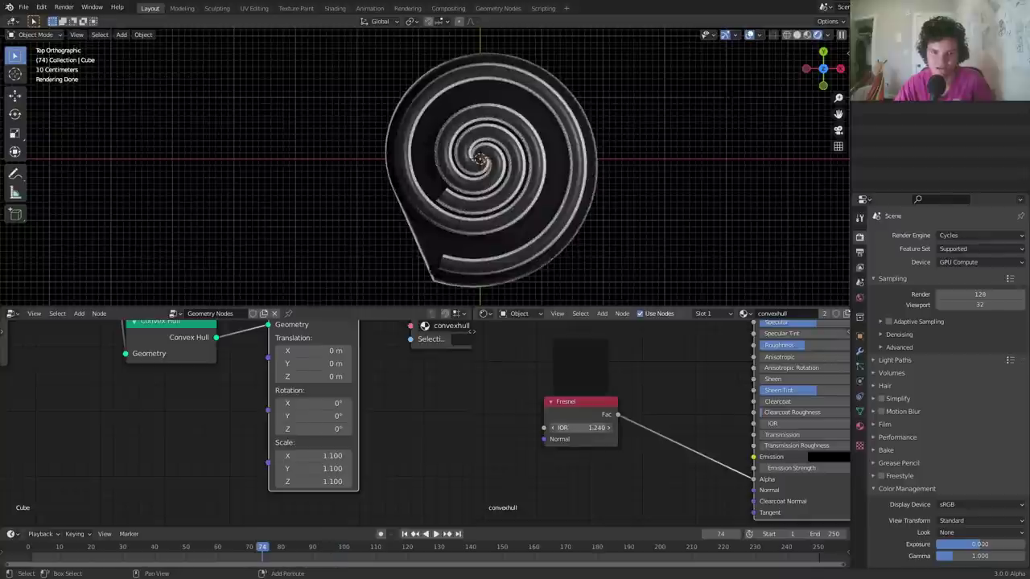
pyautogui.press('BackSpace')
pyautogui.click(578, 425)
pyautogui.press('Return')
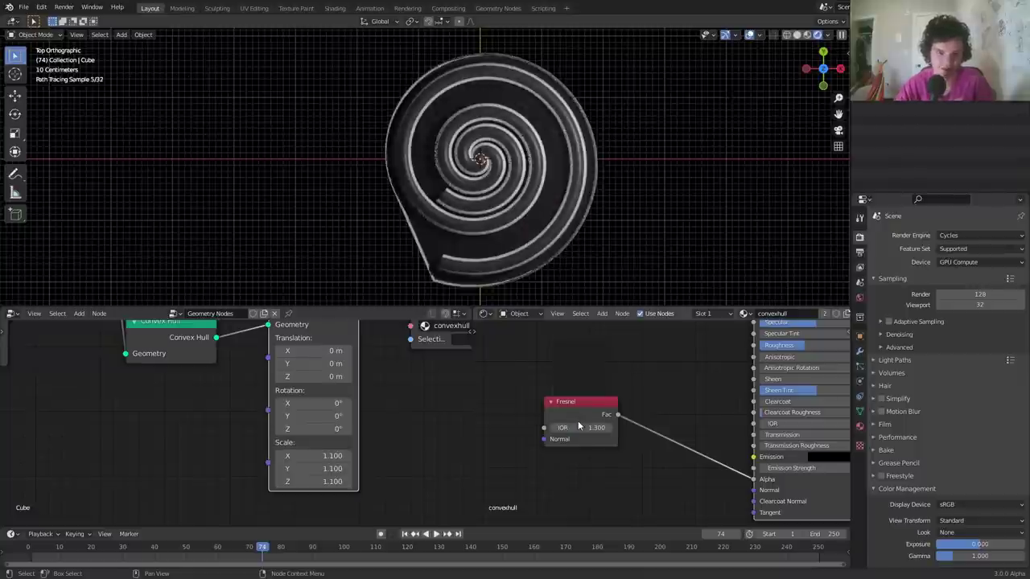
pyautogui.press('space')
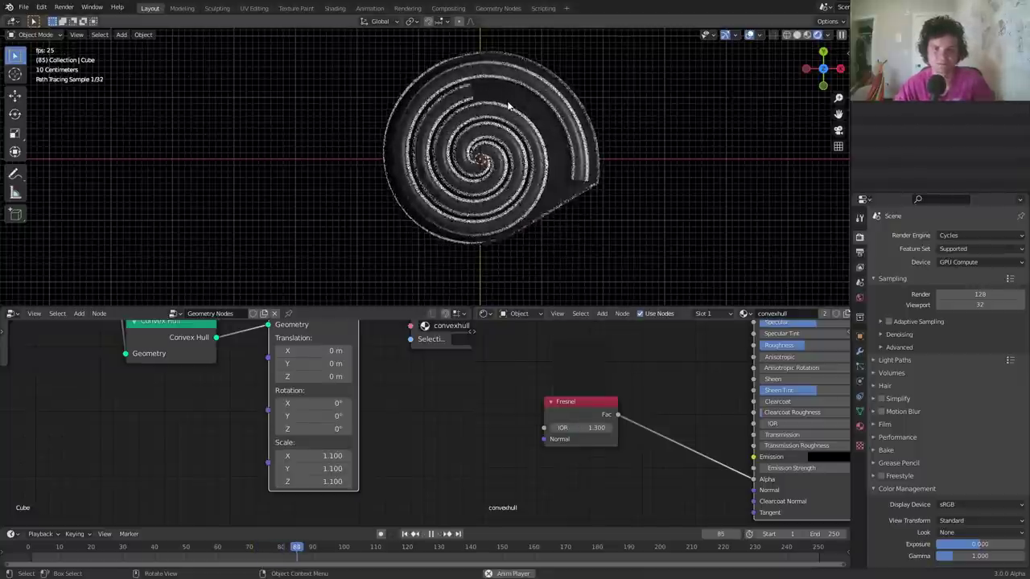
# Link the spiral's Material Assign directly to the Group Output to compare without the hull, and restore the Join Geometry link
pyautogui.scroll(-7, 193, 389)
pyautogui.moveTo(219, 347); pyautogui.dragTo(194, 422, button='middle')
pyautogui.moveTo(202, 376); pyautogui.dragTo(120, 389, button='middle')
pyautogui.moveTo(113, 383); pyautogui.dragTo(403, 420)
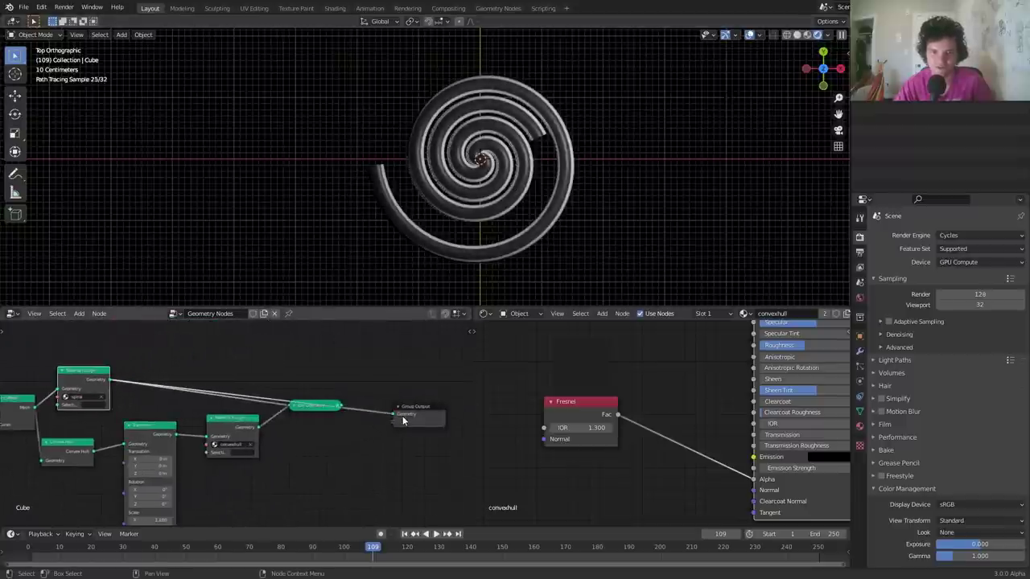
pyautogui.press('space')
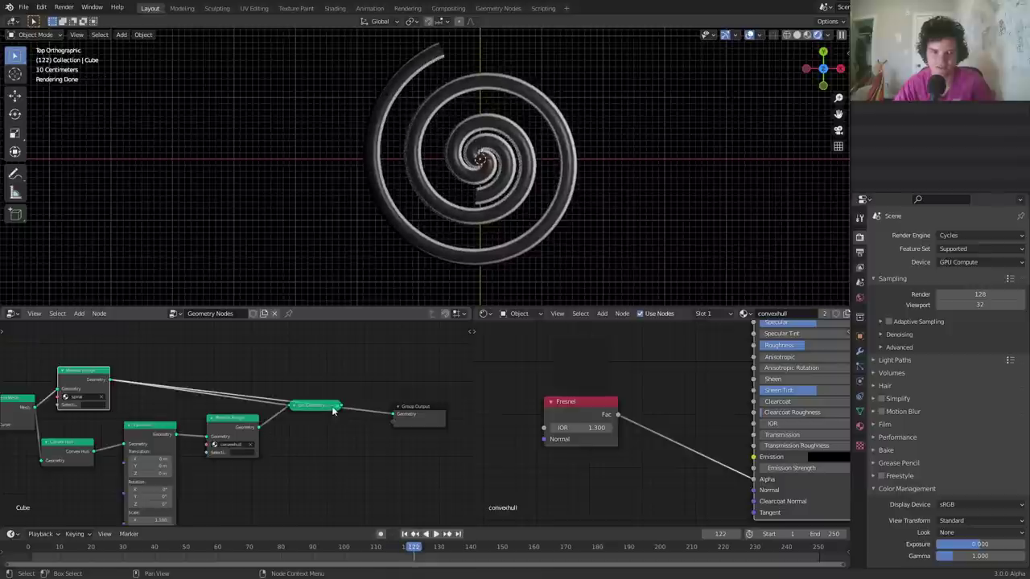
pyautogui.press('space')
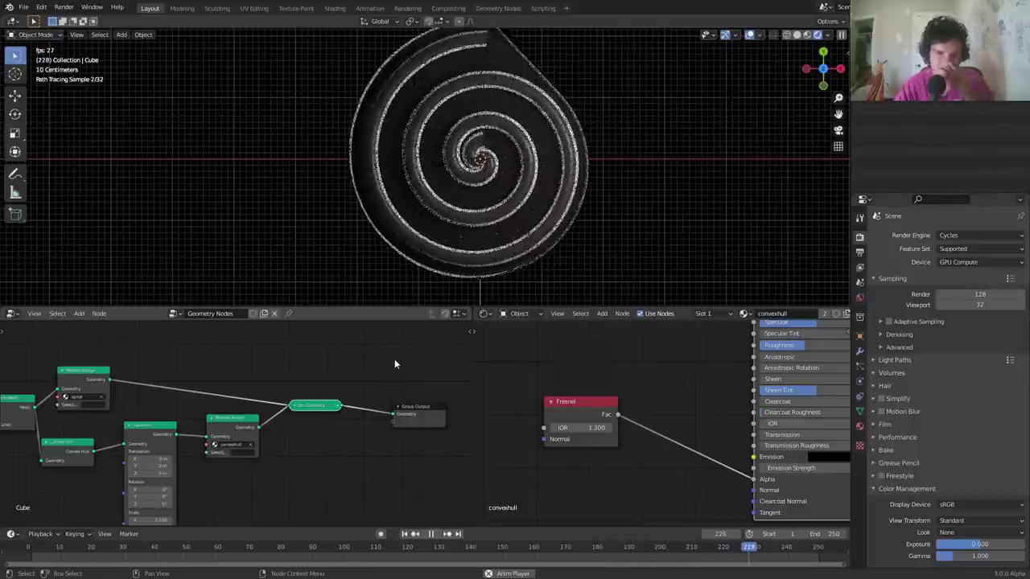
pyautogui.press('space')
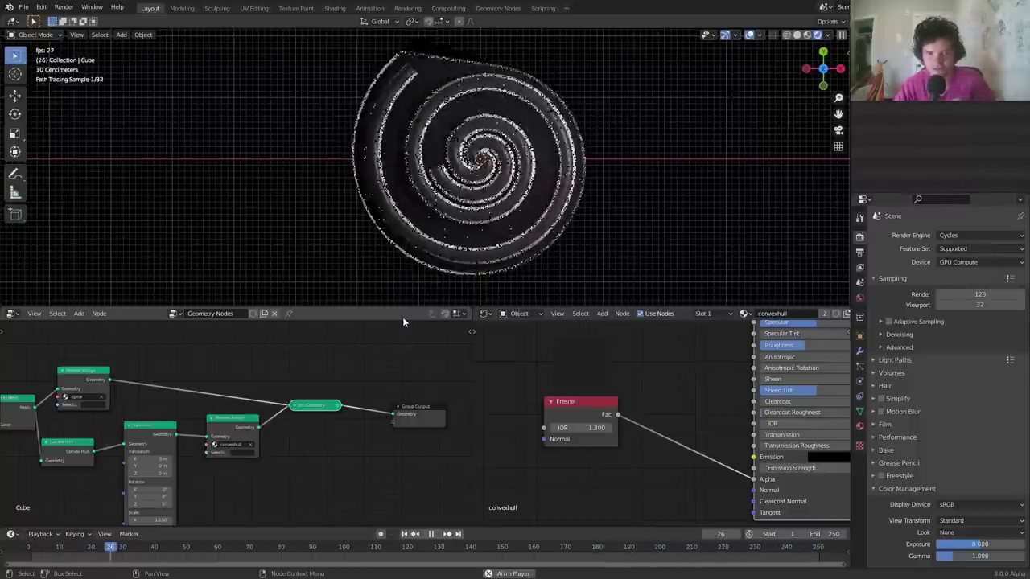
# Inspect the hull's sharp corner up close, and insert a Subdivision Surface node between the Convex Hull and Transform nodes
pyautogui.scroll(5, 384, 120)
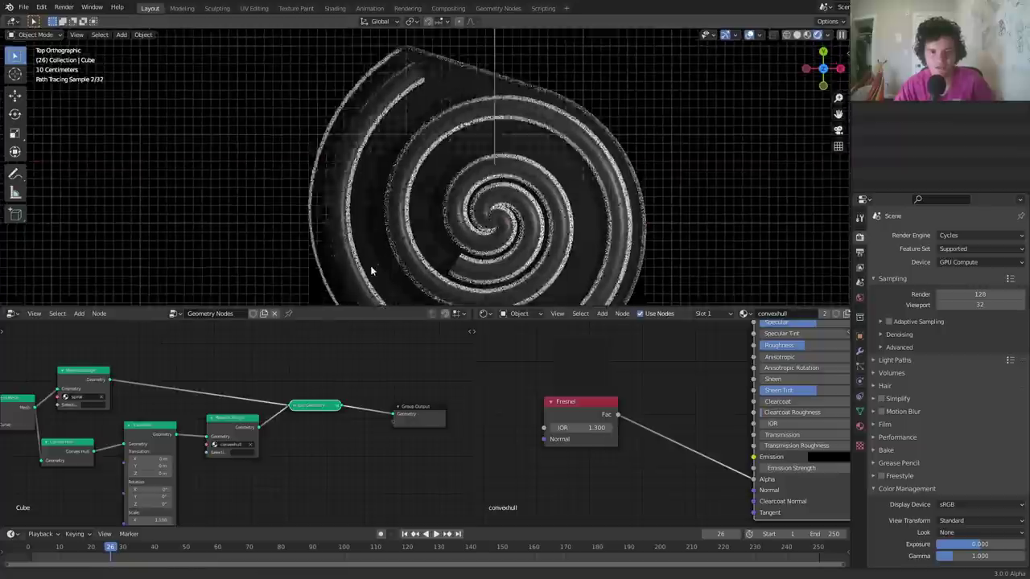
pyautogui.scroll(4, 385, 170)
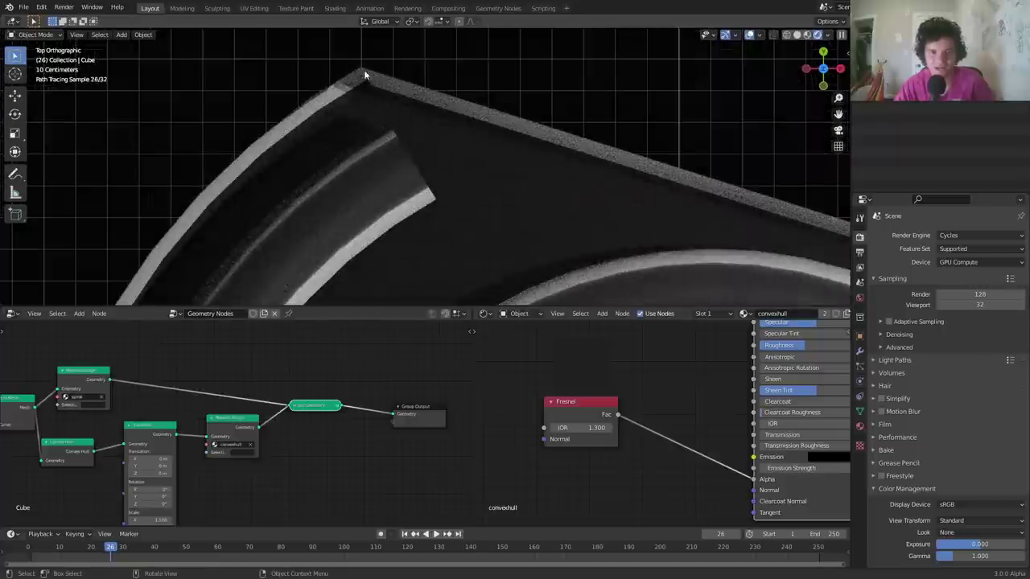
pyautogui.scroll(2, 366, 78)
pyautogui.moveTo(206, 446); pyautogui.dragTo(312, 424, button='middle')
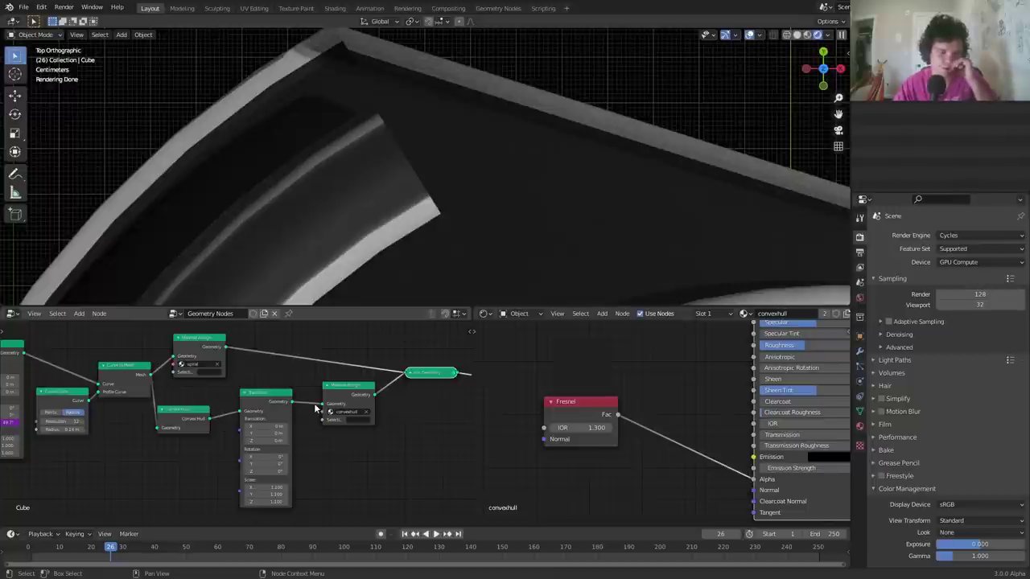
pyautogui.scroll(3, 314, 408)
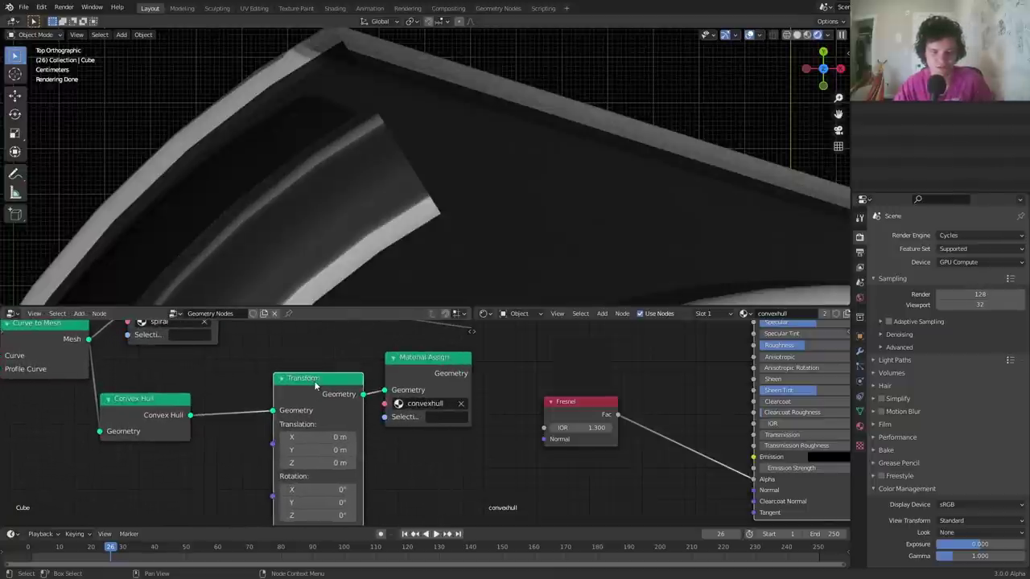
pyautogui.moveTo(326, 392)
pyautogui.mouseDown()
pyautogui.moveTo(305, 392)
pyautogui.moveTo(336, 395)
pyautogui.moveTo(316, 397)
pyautogui.mouseUp()
pyautogui.hotkey('shift', 'a')
pyautogui.click(254, 344)
pyautogui.write('sub')
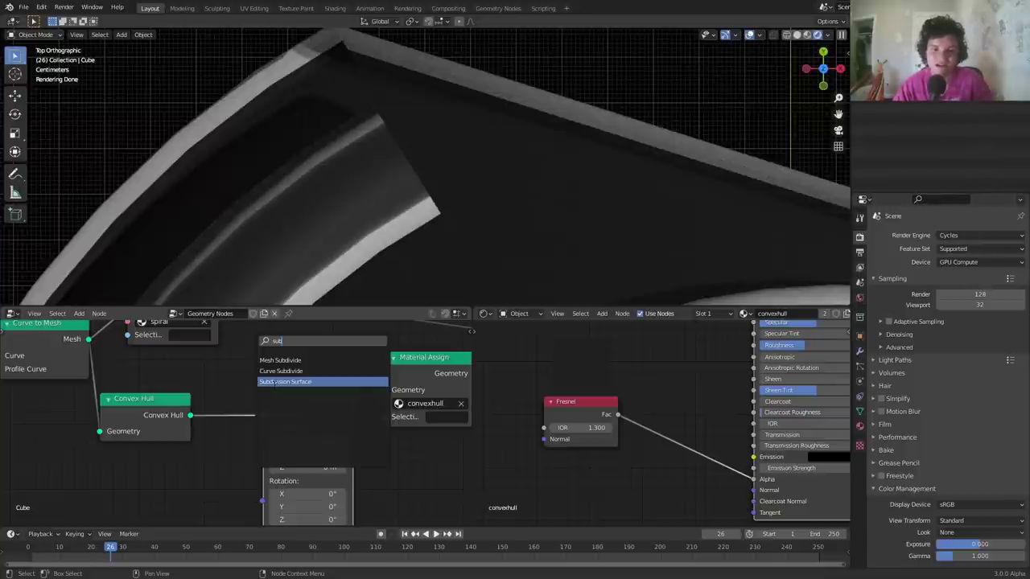
pyautogui.click(274, 382)
pyautogui.click(222, 401)
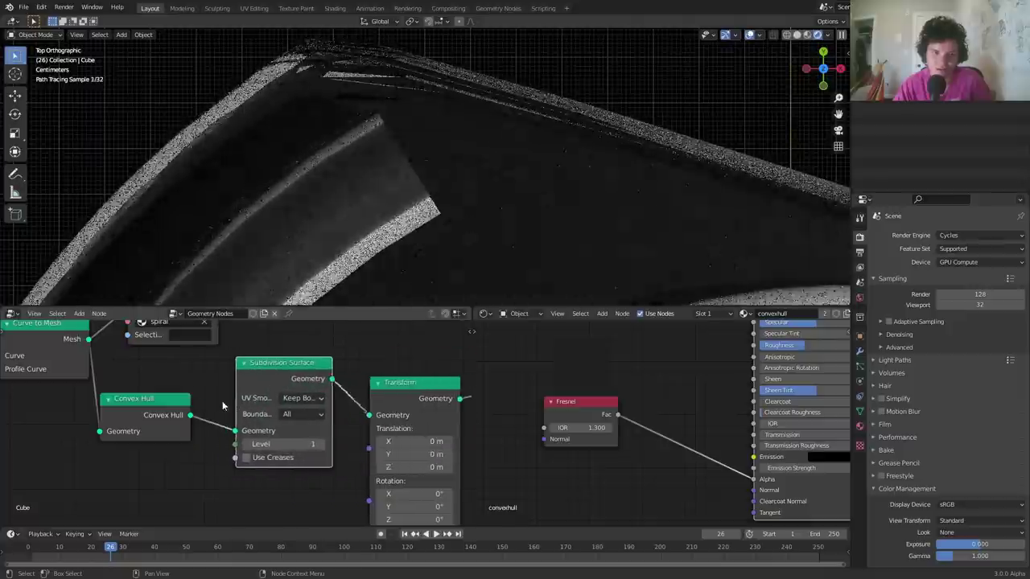
# Set the Subdivision Surface node's level to 3 to round the convex hull's sharp corner
pyautogui.click(326, 445)
pyautogui.click(327, 444)
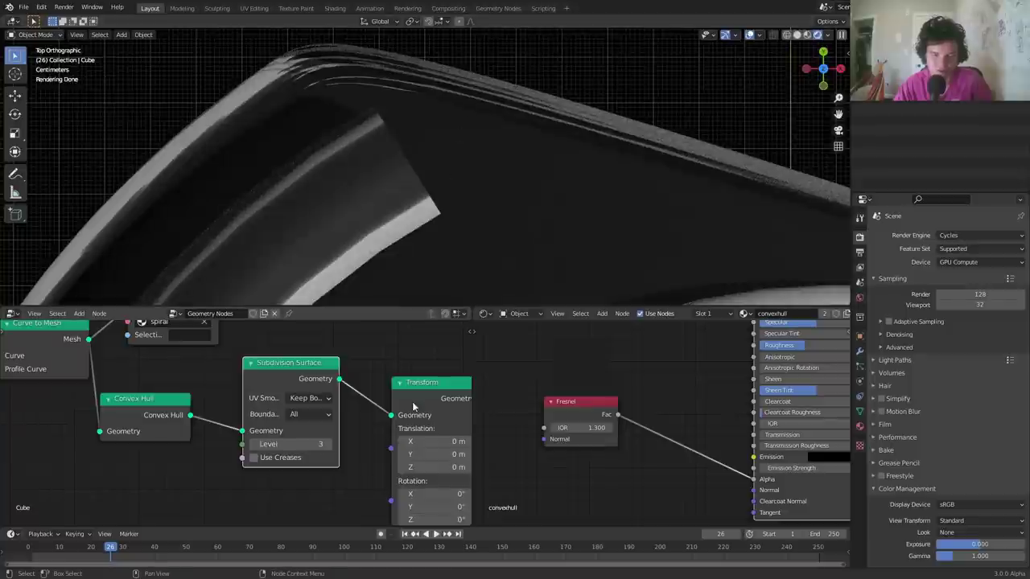
pyautogui.moveTo(409, 408); pyautogui.dragTo(303, 401, button='middle')
pyautogui.moveTo(336, 384); pyautogui.dragTo(312, 391)
# Try subdividing after the scaling by replacing the Subdivision Surface node with a duplicate between the Transform and Material Assign nodes
pyautogui.click(191, 364)
pyautogui.hotkey('shift', 'd')
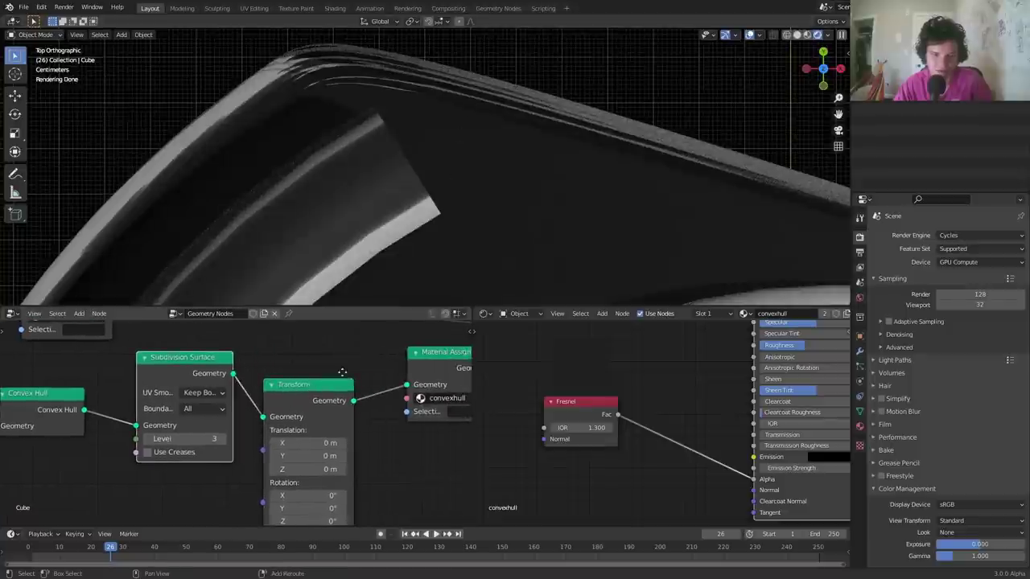
pyautogui.click(438, 481)
pyautogui.click(184, 370)
pyautogui.hotkey('ctrl', 'x')
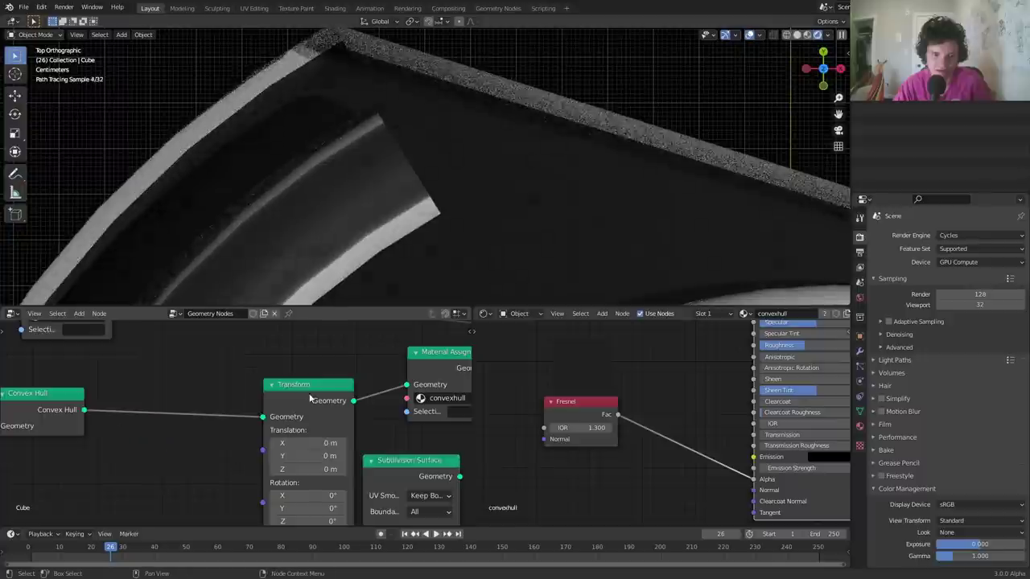
pyautogui.moveTo(303, 388); pyautogui.dragTo(195, 380)
pyautogui.moveTo(372, 464); pyautogui.dragTo(308, 387)
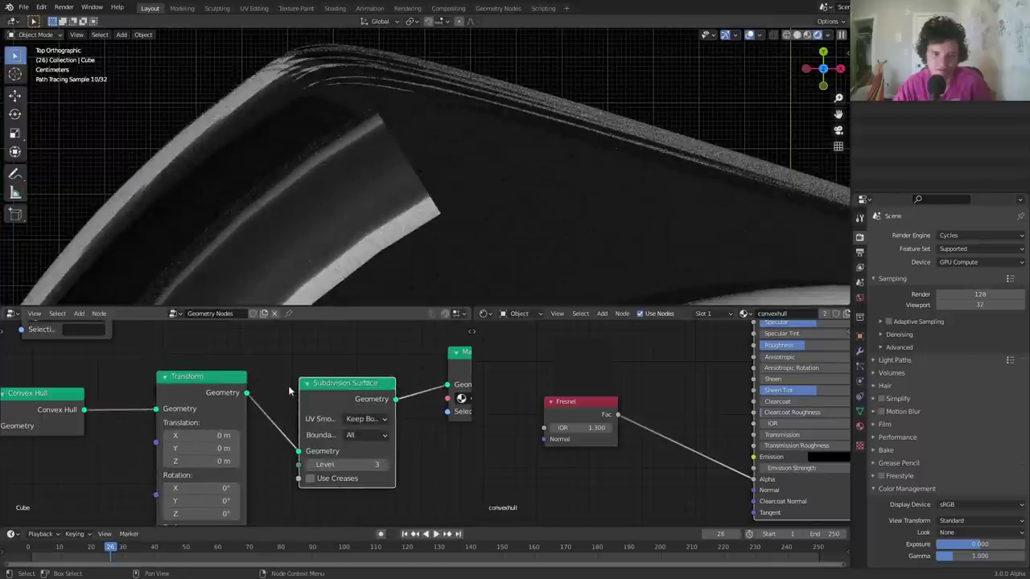
# Undo the node rearrangement to put the Subdivision Surface back between the Convex Hull and Transform nodes
pyautogui.hotkey('ctrl', 'z')
pyautogui.hotkey('ctrl', 'z')
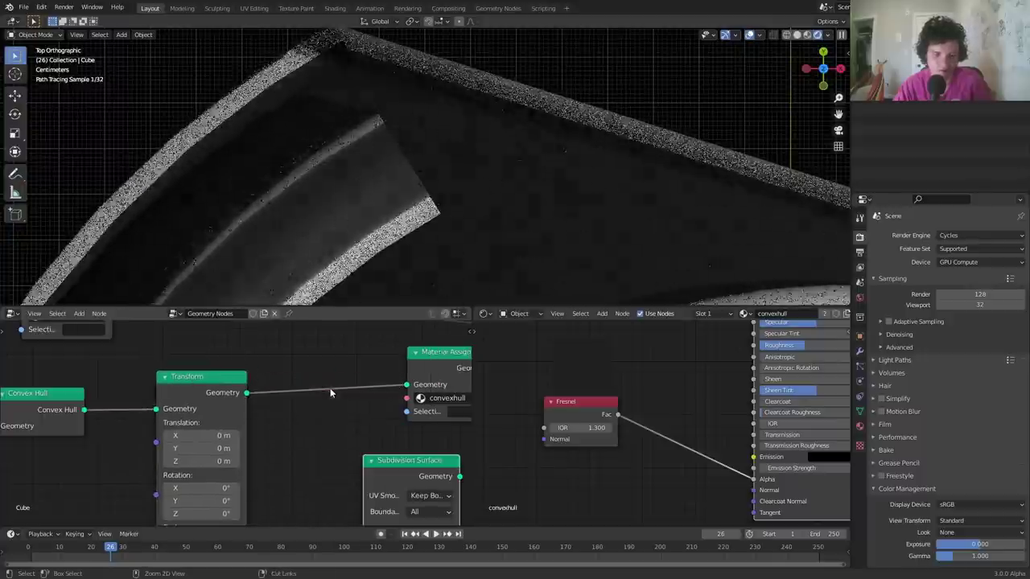
pyautogui.hotkey('ctrl', 'z')
pyautogui.hotkey('ctrl', 'z')
pyautogui.hotkey('ctrl', 'z')
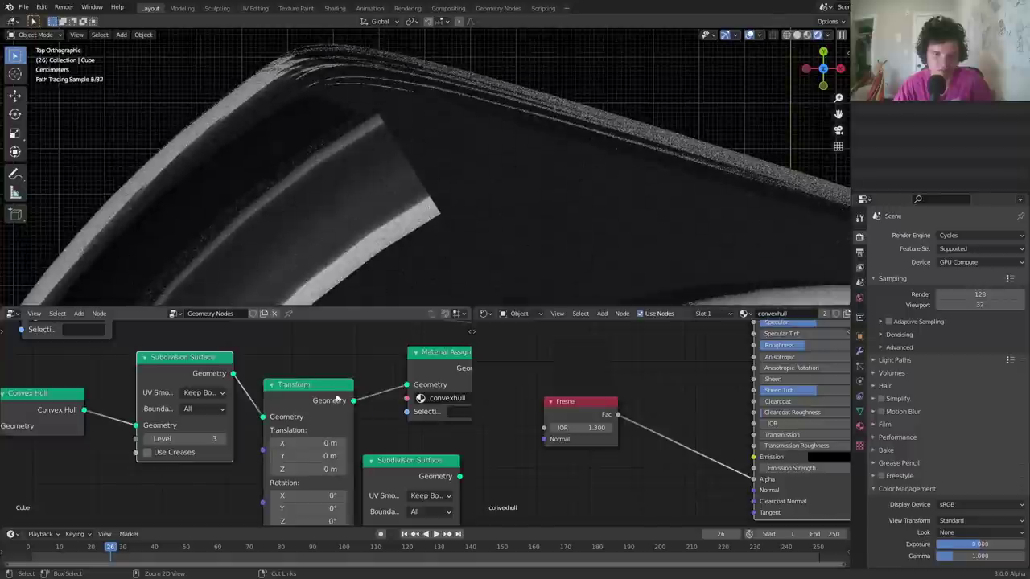
# Examine the subdivided hull around the whole spiral and at its corner, and save the file
pyautogui.scroll(-8, 377, 237)
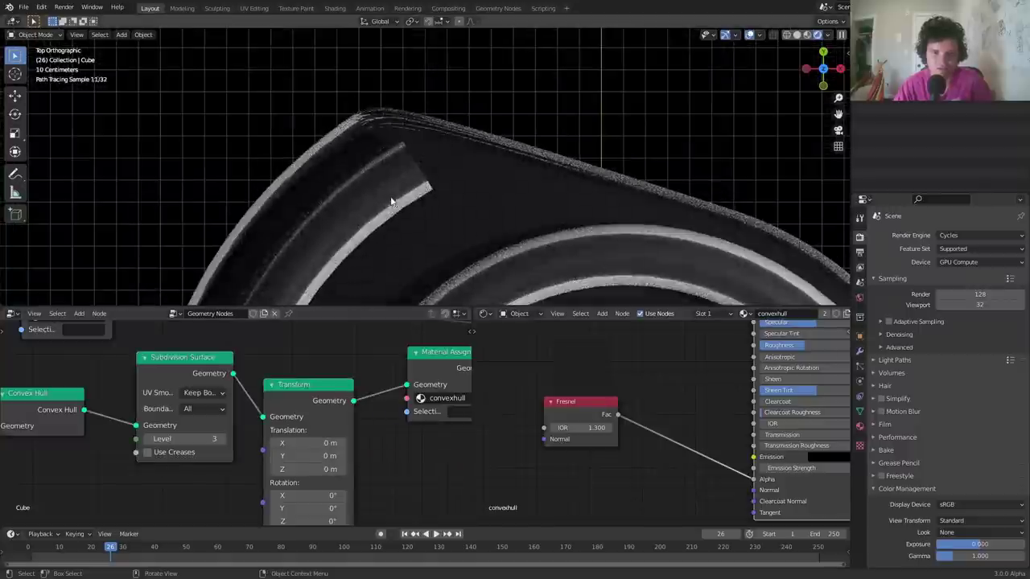
pyautogui.keyDown('shift'); pyautogui.moveTo(395, 156); pyautogui.dragTo(395, 149, button='middle'); pyautogui.keyUp('shift')
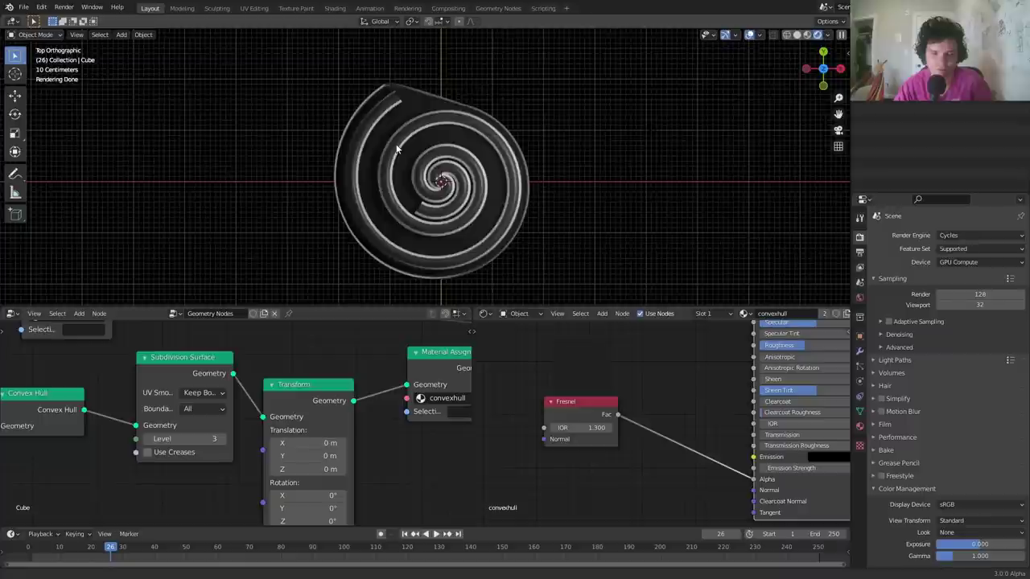
pyautogui.scroll(1, 396, 148)
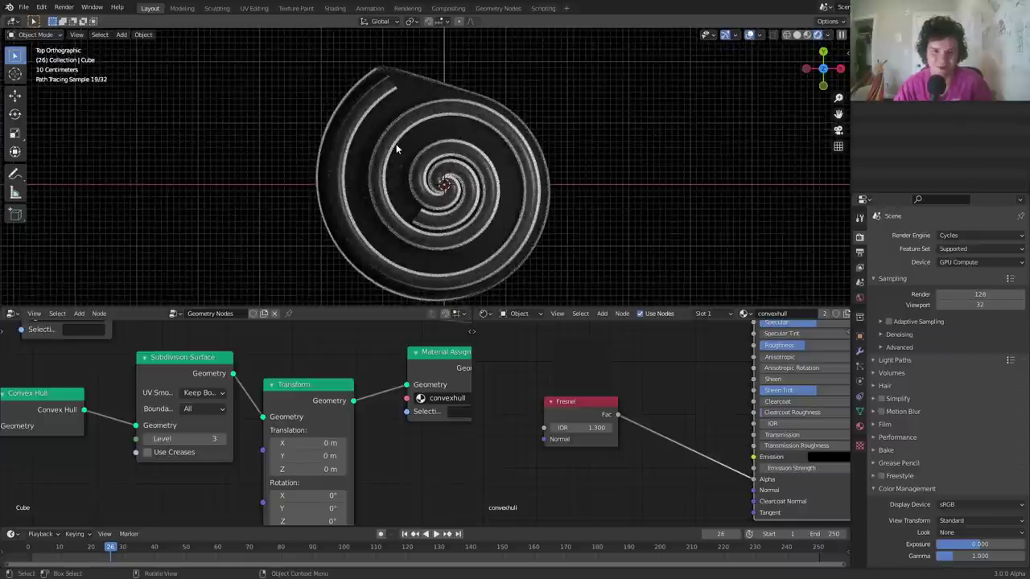
pyautogui.scroll(7, 427, 128)
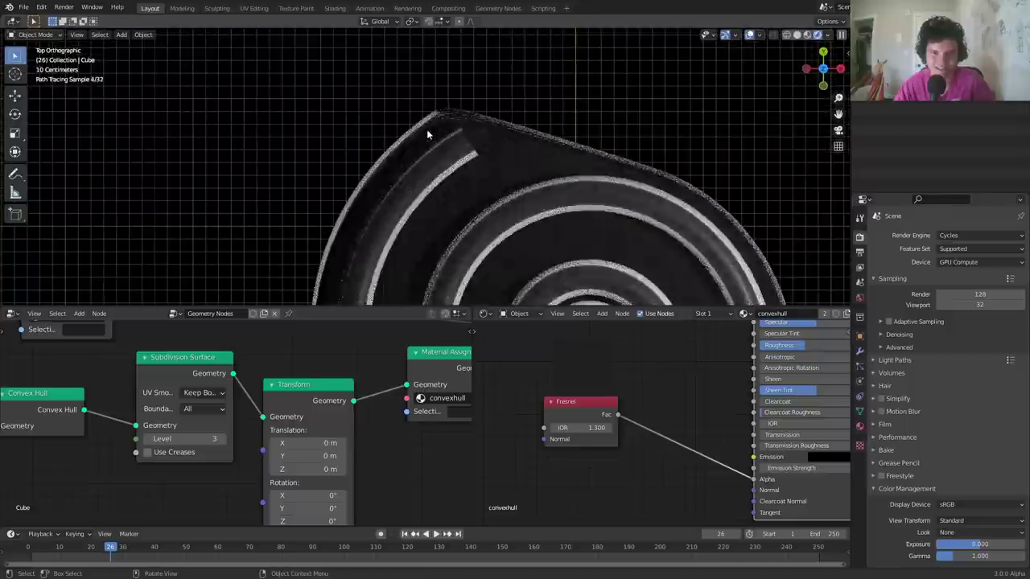
pyautogui.hotkey('ctrl', 's')
pyautogui.keyDown('shift'); pyautogui.moveTo(426, 135); pyautogui.dragTo(402, 179, button='middle'); pyautogui.keyUp('shift')
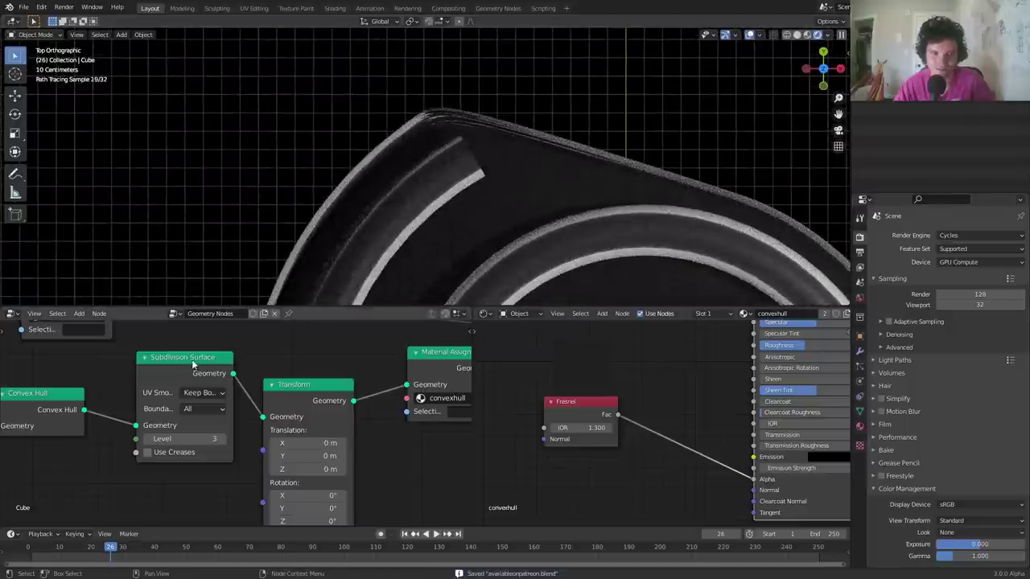
# Make room in the node tree and insert an Attribute Fill node between the Transform and convexhull Material Assign nodes
pyautogui.moveTo(222, 369); pyautogui.dragTo(184, 381)
pyautogui.moveTo(285, 394); pyautogui.dragTo(228, 392)
pyautogui.moveTo(227, 391); pyautogui.dragTo(154, 417, button='middle')
pyautogui.hotkey('shift', 'a')
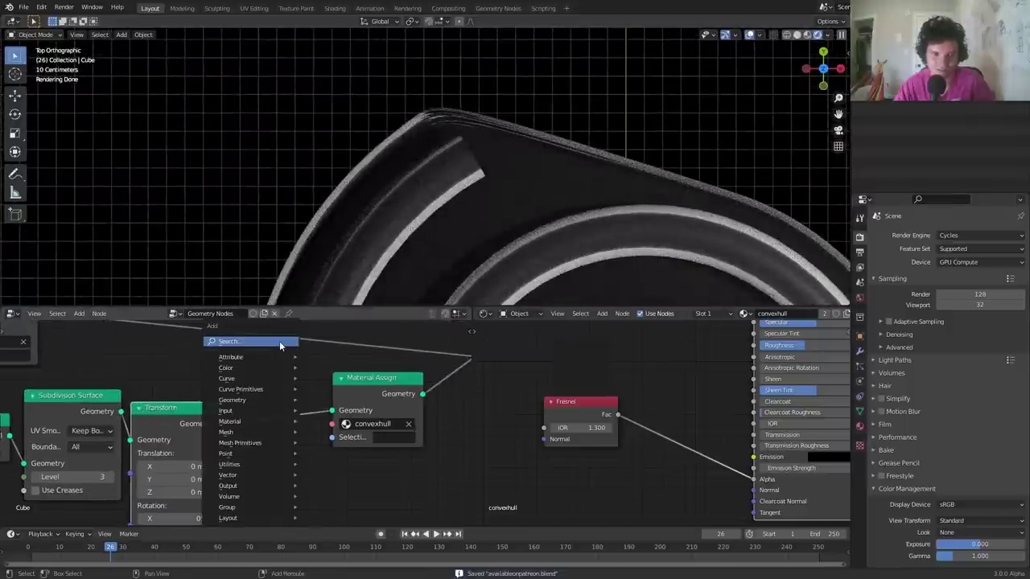
pyautogui.click(280, 342)
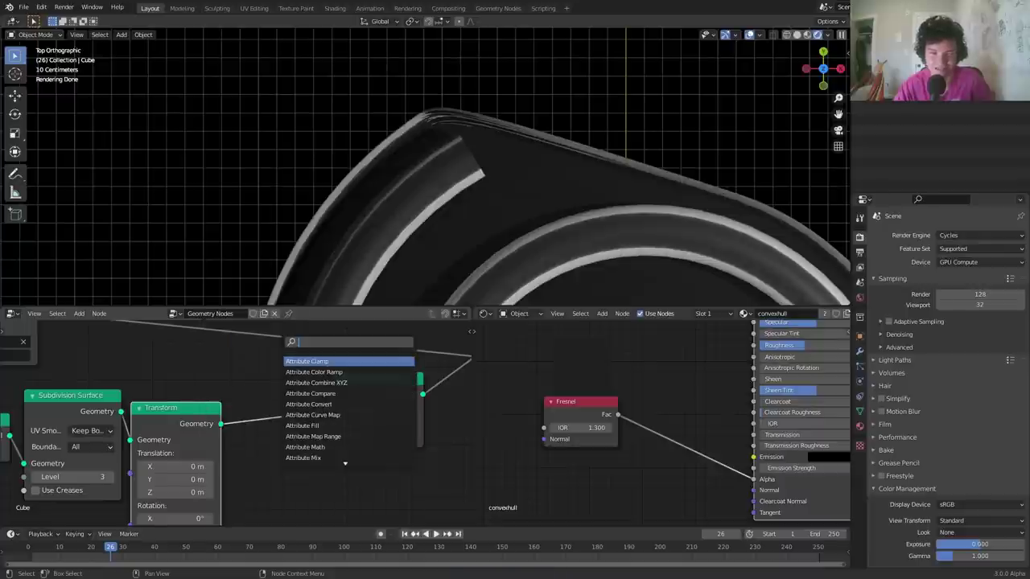
pyautogui.write('s')
pyautogui.press('BackSpace')
pyautogui.write('at')
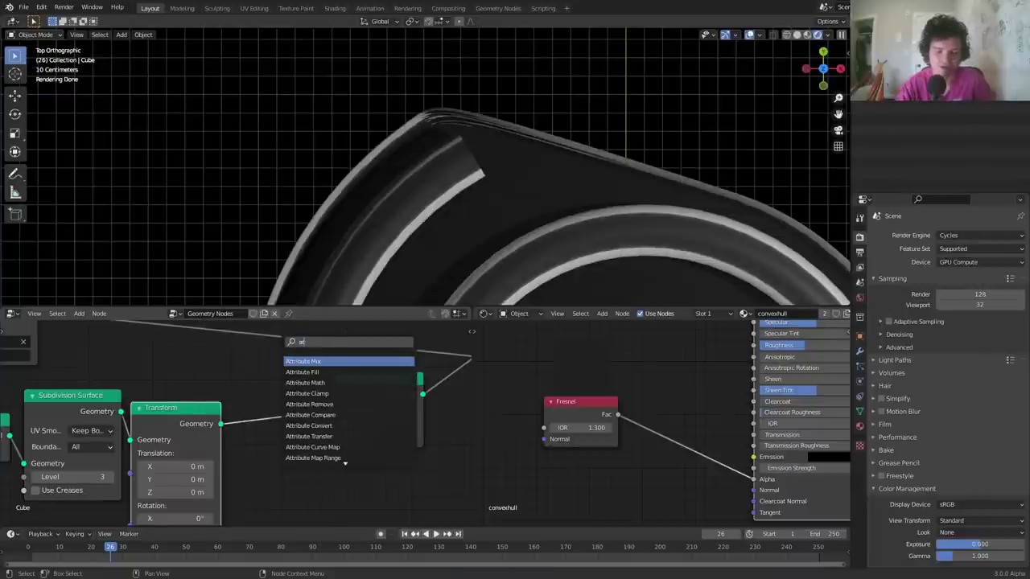
pyautogui.press('Down')
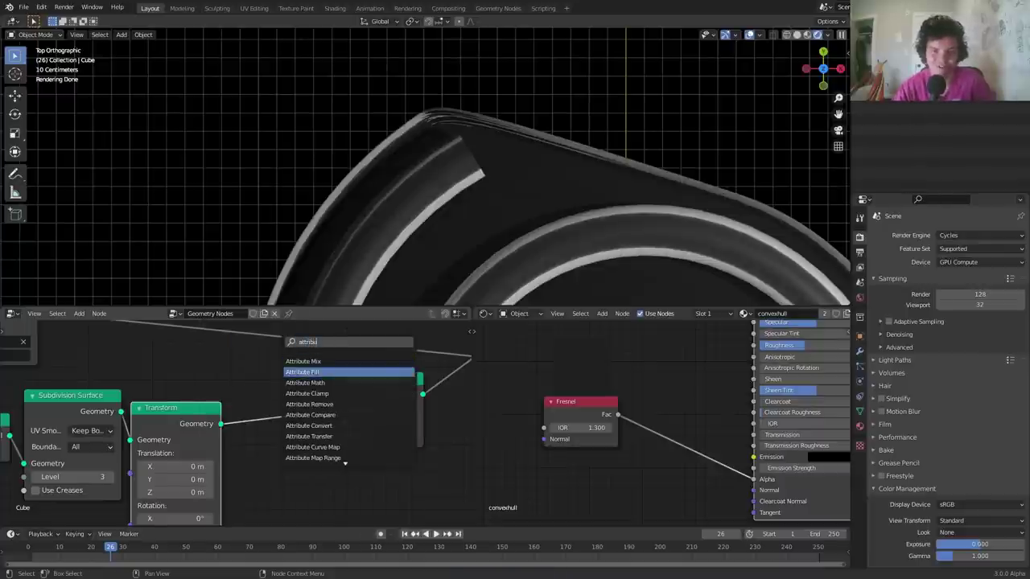
pyautogui.press('Return')
pyautogui.click(230, 378)
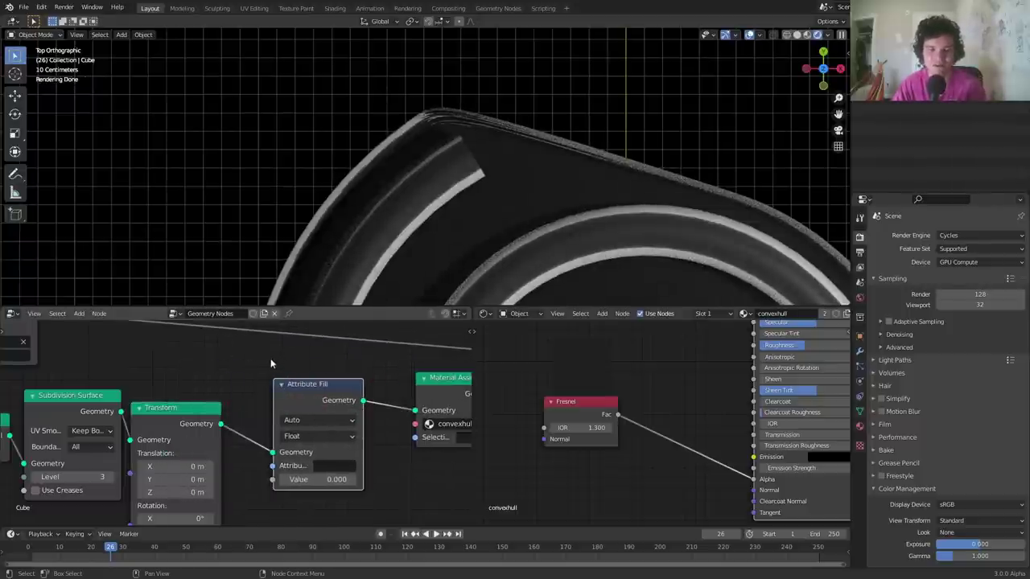
# Fill the shade_smooth attribute with a value of 1 and inspect the hull's corner up close
pyautogui.click(327, 466)
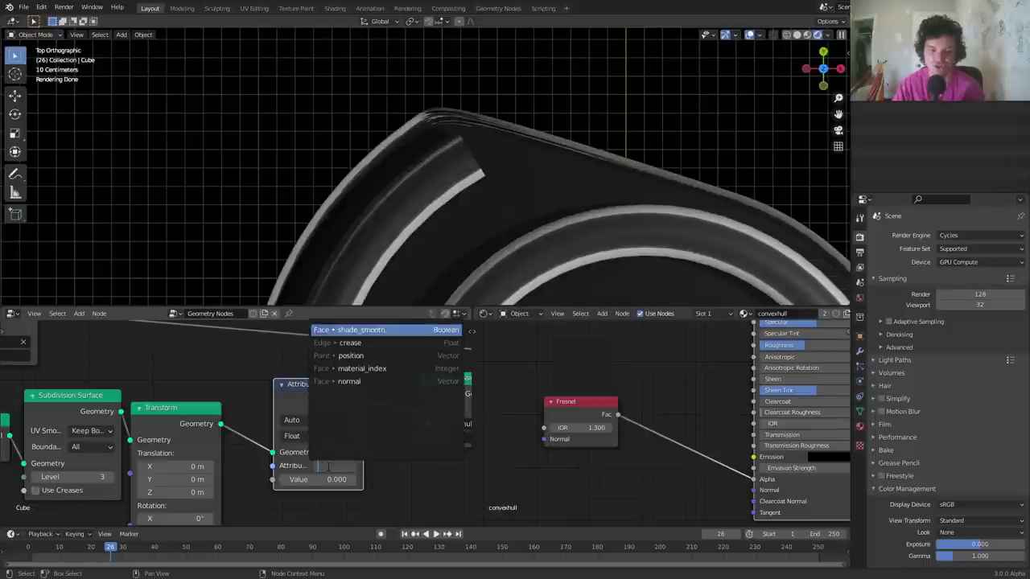
pyautogui.click(360, 330)
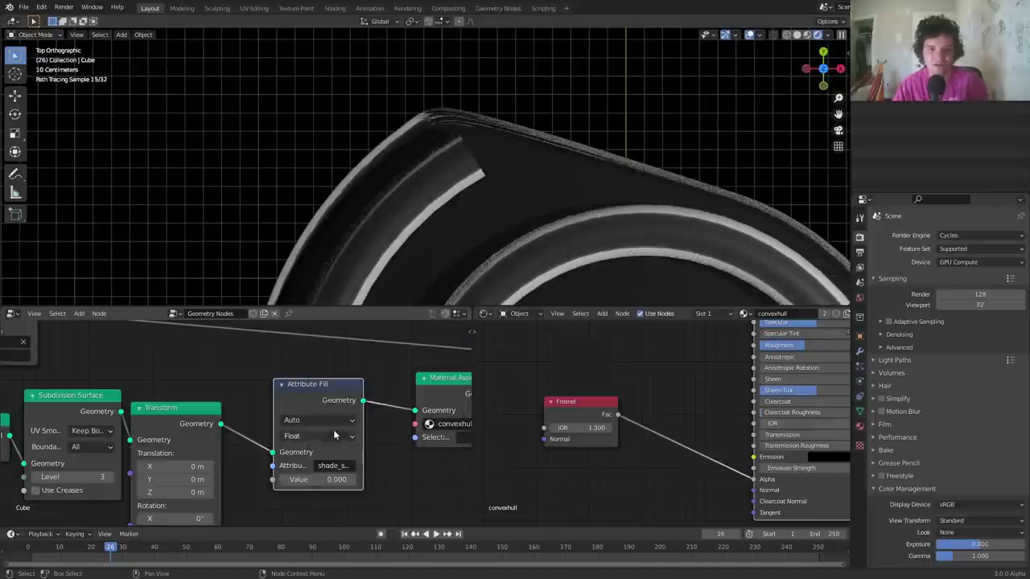
pyautogui.write('1')
pyautogui.press('Return')
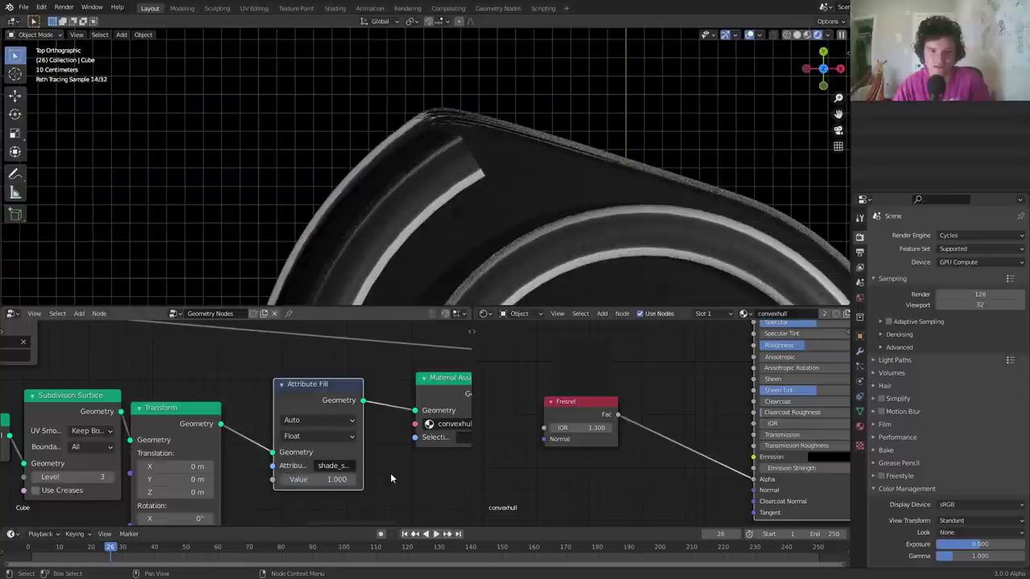
pyautogui.moveTo(415, 173); pyautogui.dragTo(418, 163, button='middle')
pyautogui.moveTo(443, 96); pyautogui.dragTo(403, 137, button='middle')
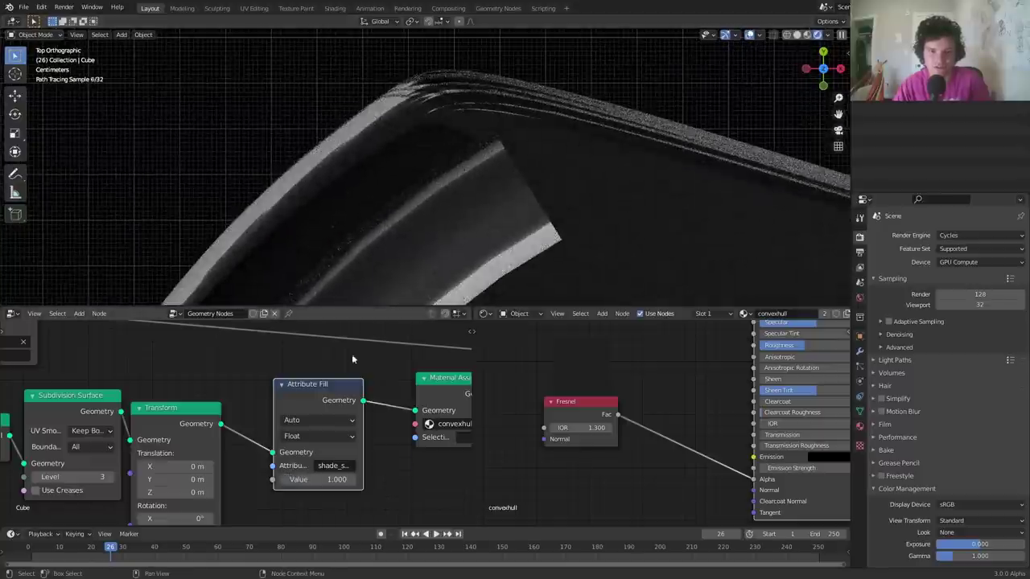
# Compare the hull's shading with the Attribute Fill value at 0 and back at 1
pyautogui.click(327, 476)
pyautogui.write('0')
pyautogui.press('Return')
pyautogui.click(329, 479)
pyautogui.write('1')
pyautogui.press('Return')
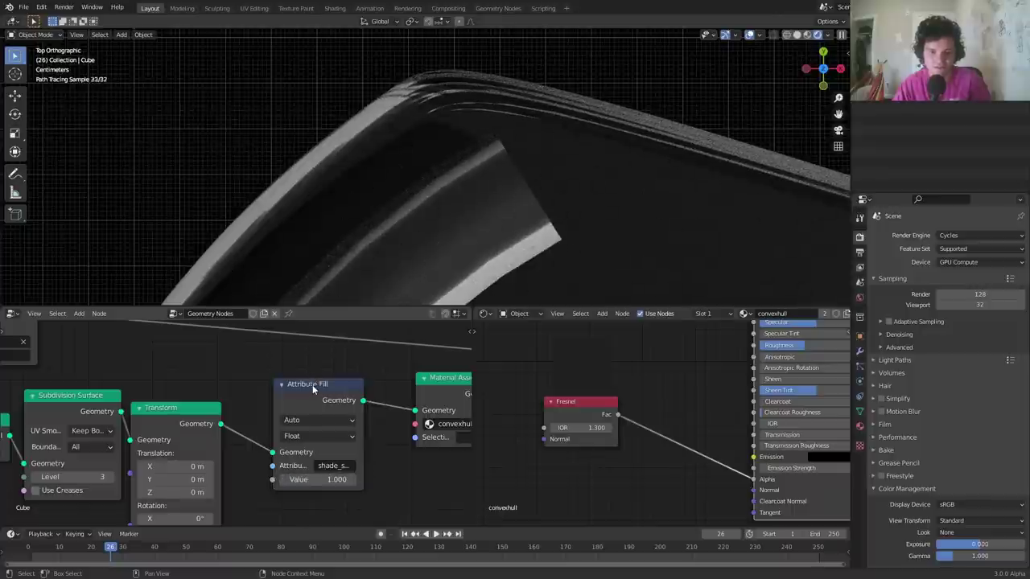
# Remove the Attribute Fill and Subdivision Surface nodes from the hull's branch while keeping its links connected
pyautogui.hotkey('ctrl', 'x')
pyautogui.scroll(-6, 405, 189)
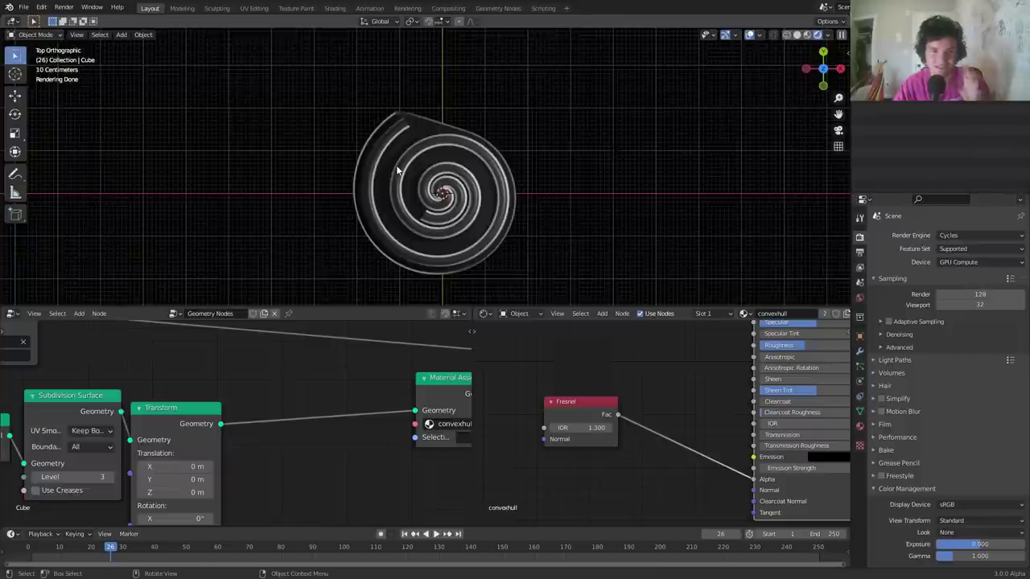
pyautogui.scroll(2, 399, 164)
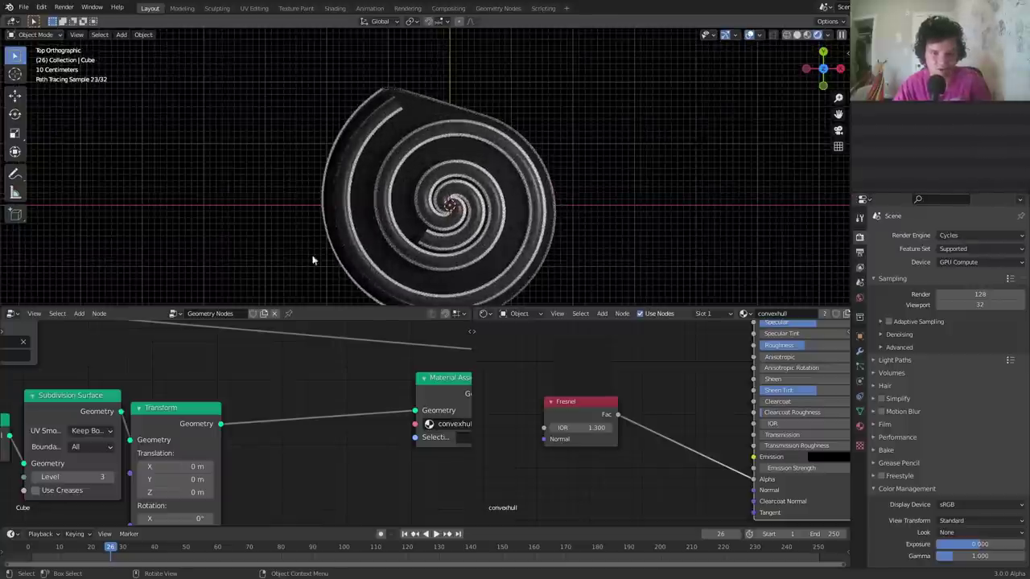
pyautogui.click(84, 411)
pyautogui.hotkey('ctrl', 'x')
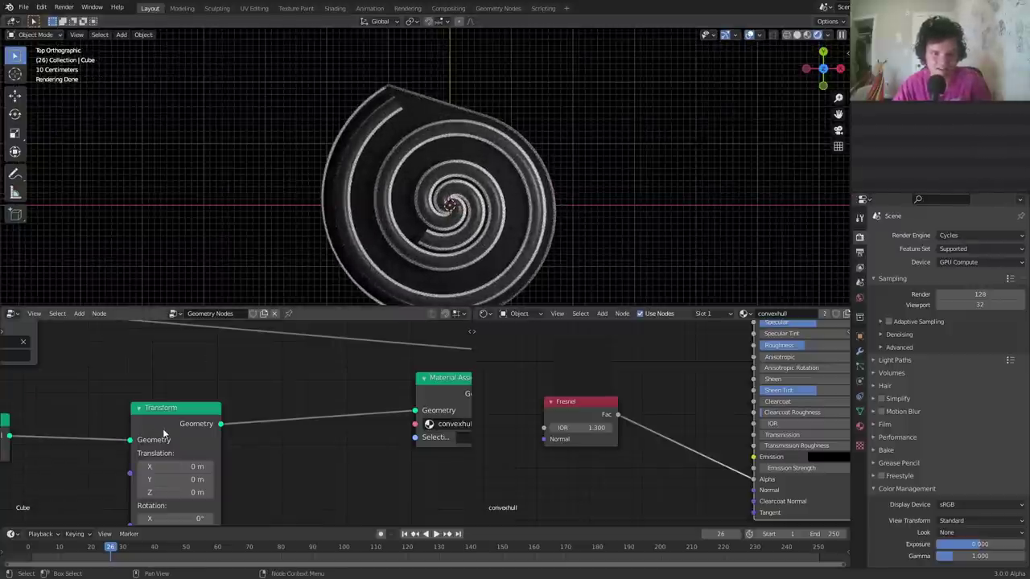
# Play the animation to check the unsubdivided hull from the top and through the camera
pyautogui.press('space')
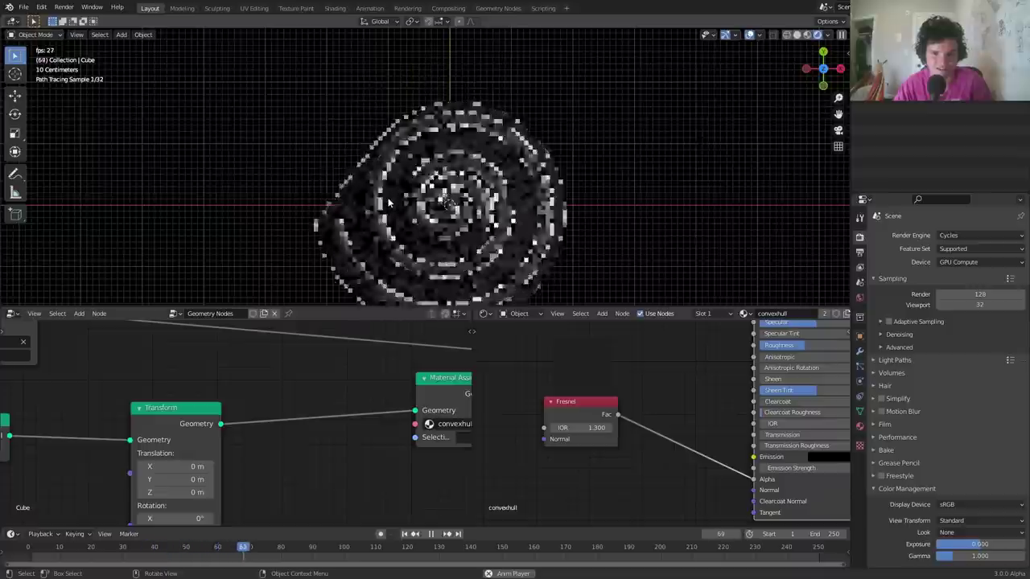
pyautogui.scroll(-1, 463, 180)
pyautogui.keyDown('shift'); pyautogui.moveTo(471, 177); pyautogui.dragTo(465, 161, button='middle'); pyautogui.keyUp('shift')
pyautogui.press('space')
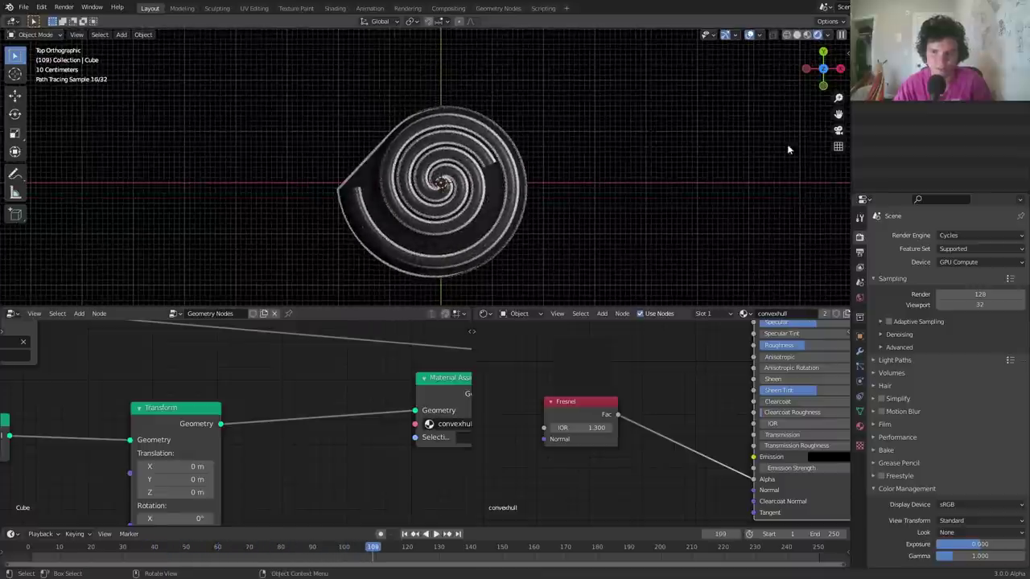
pyautogui.click(838, 129)
pyautogui.press('space')
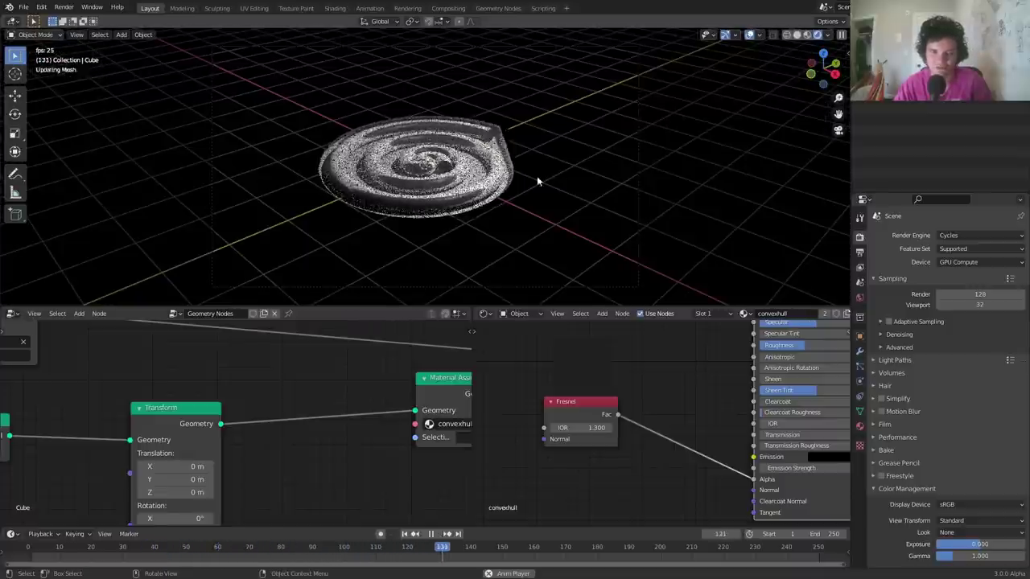
# Select the camera and zero its X and Y location and all rotations so it looks straight down at the spiral
pyautogui.moveTo(474, 178)
pyautogui.mouseDown(button='middle')
pyautogui.moveTo(473, 151)
pyautogui.moveTo(448, 210)
pyautogui.moveTo(460, 171)
pyautogui.mouseUp(button='middle')
pyautogui.click(464, 96)
pyautogui.press('n')
pyautogui.moveTo(773, 75); pyautogui.dragTo(821, 96)
pyautogui.write('0')
pyautogui.press('Return')
pyautogui.press('BackSpace')
pyautogui.scroll(-4, 463, 54)
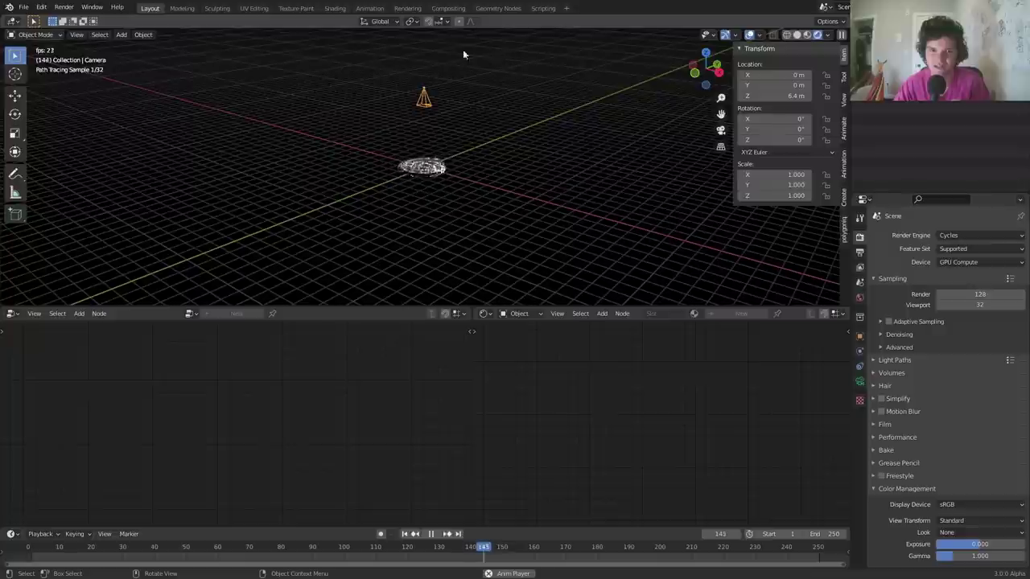
# Raise the camera to Z 12.03 m in camera view to frame the whole spiral, and hide the viewport overlays
pyautogui.click(721, 133)
pyautogui.moveTo(777, 140); pyautogui.dragTo(795, 140)
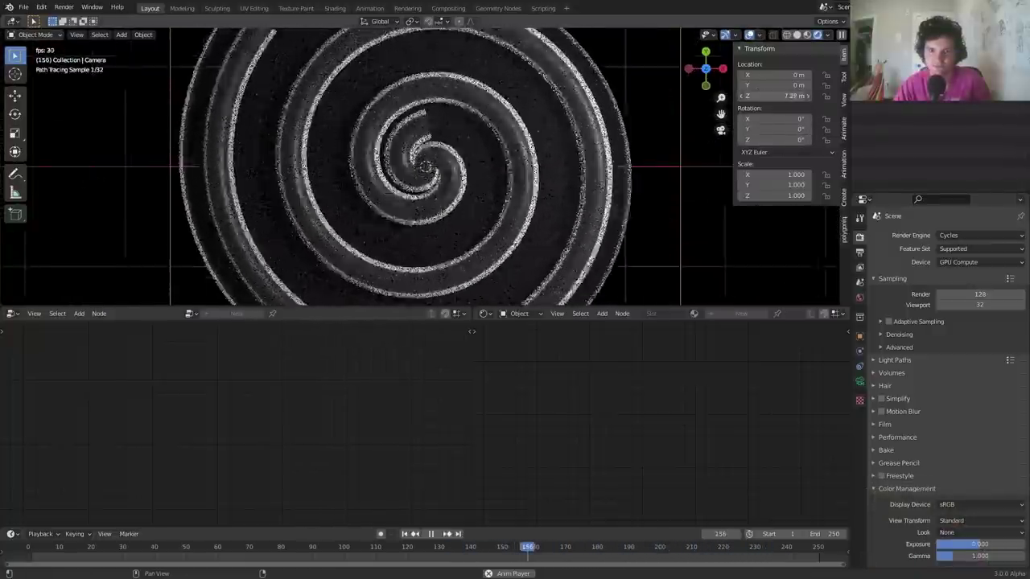
pyautogui.moveTo(792, 96); pyautogui.dragTo(804, 96)
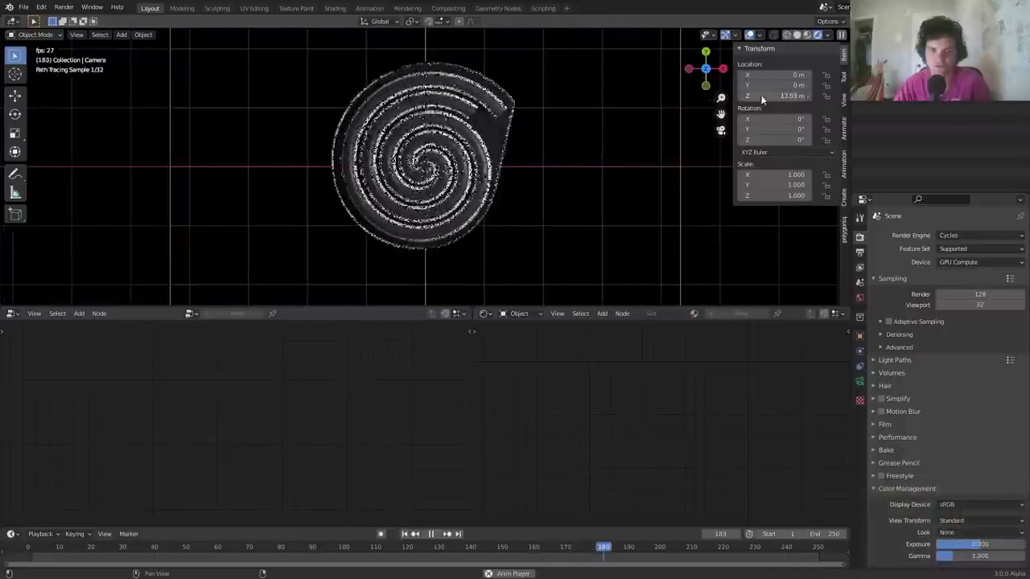
pyautogui.scroll(-5, 497, 120)
pyautogui.scroll(3, 497, 120)
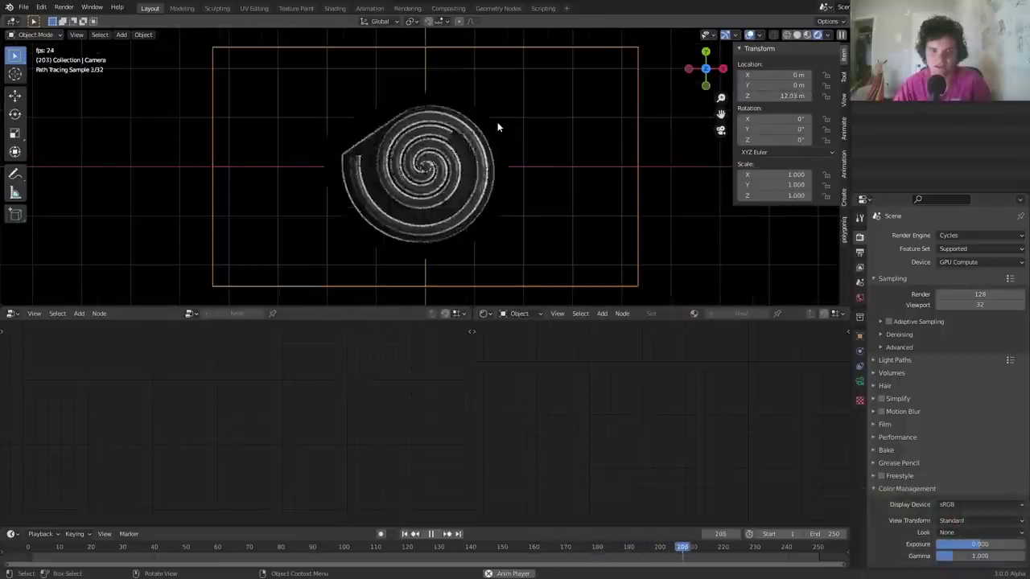
pyautogui.click(749, 35)
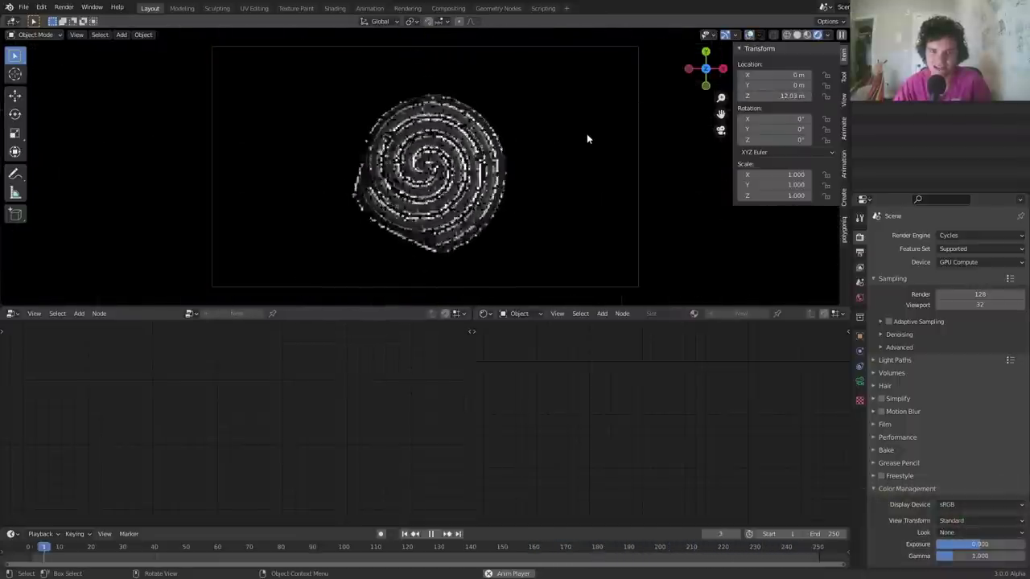
pyautogui.press('space')
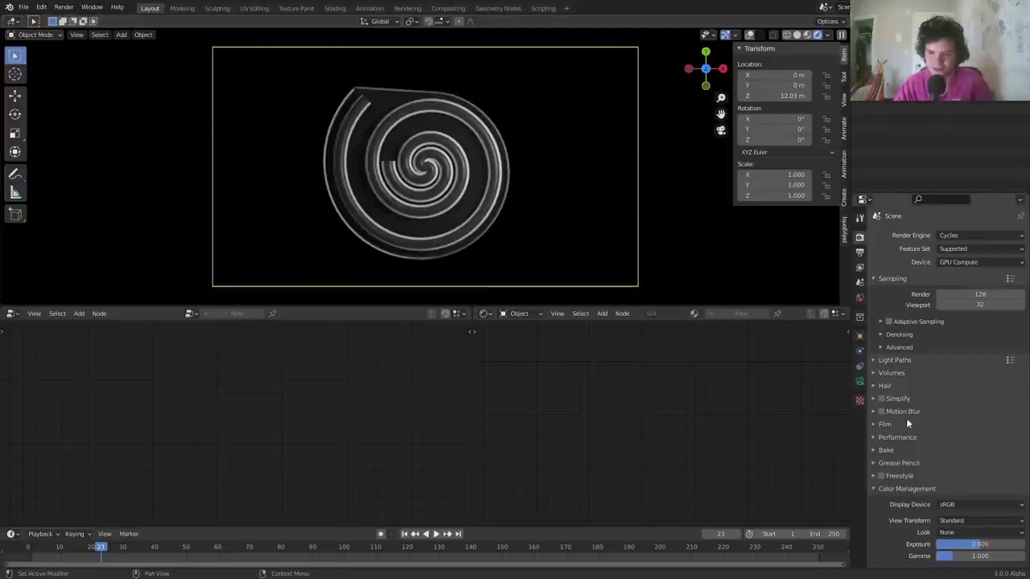
# Enable Motion Blur for the render, and toggle the Light's viewport visibility to compare the lighting
pyautogui.click(880, 411)
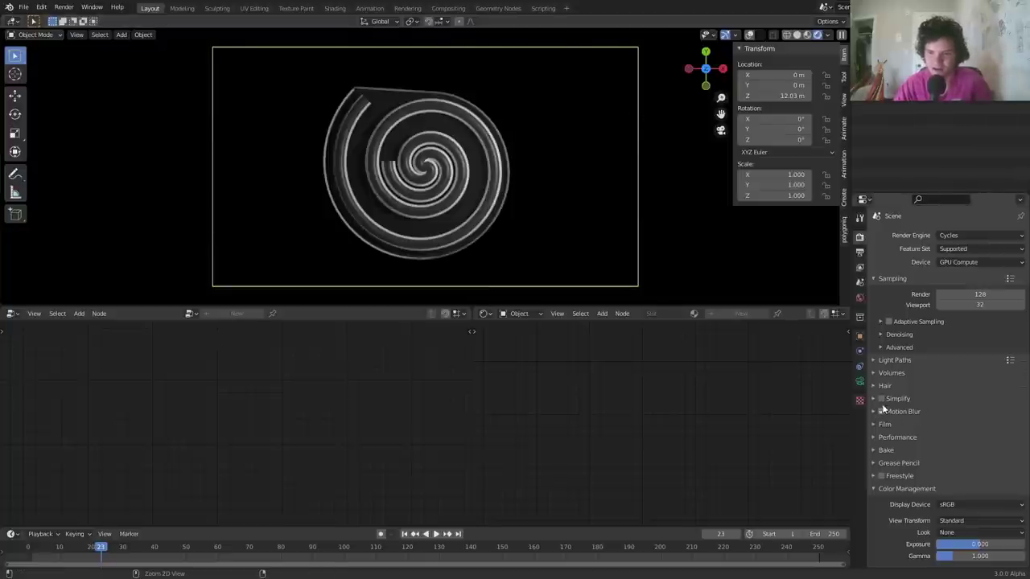
pyautogui.click(1012, 76)
pyautogui.click(1012, 76)
pyautogui.click(1012, 76)
pyautogui.click(1012, 76)
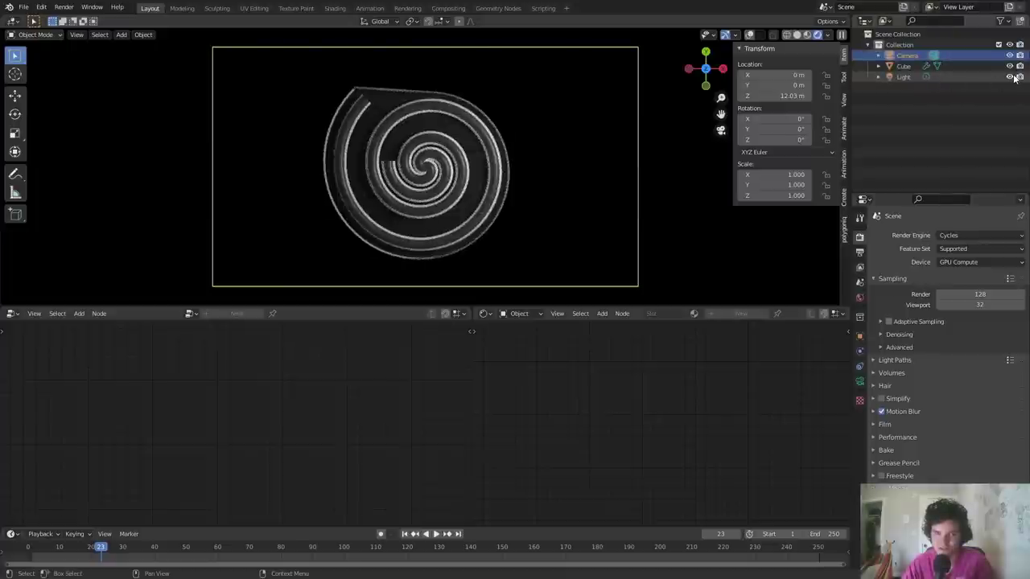
# Save the file and play a short stretch of the animation through the camera
pyautogui.hotkey('ctrl', 's')
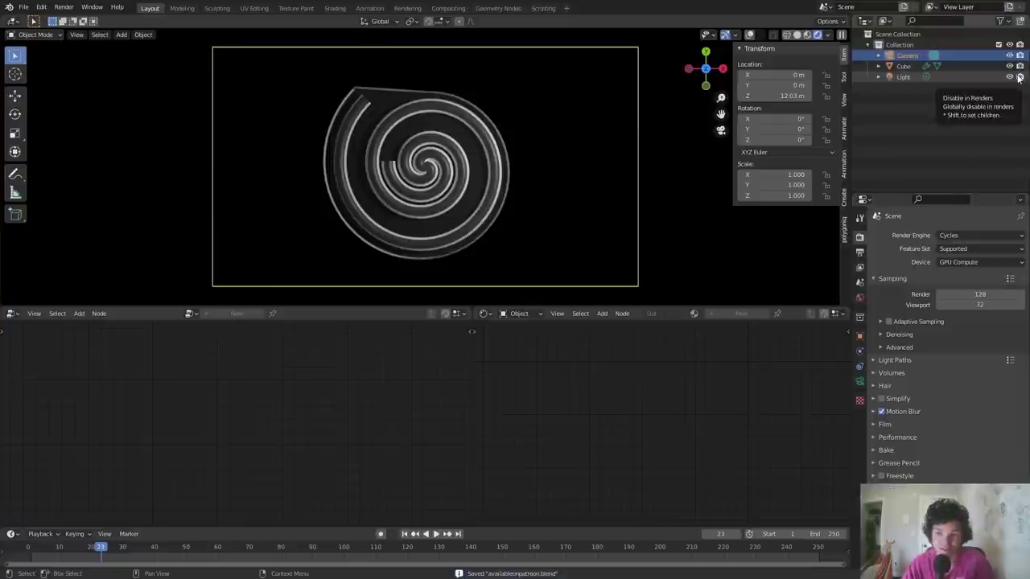
pyautogui.scroll(1, 445, 149)
pyautogui.press('space')
pyautogui.press('space')
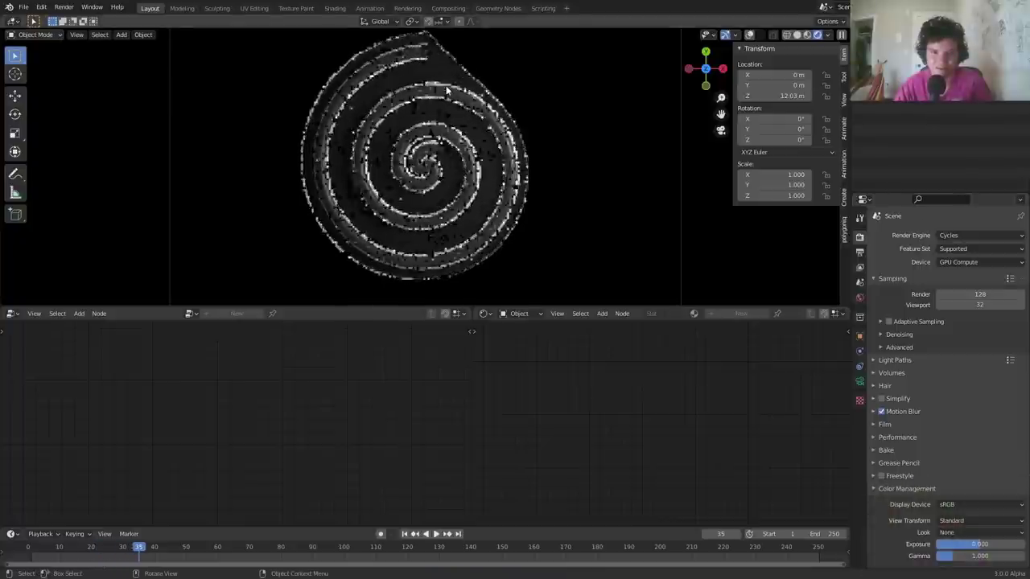
# Select the spiral object and recolour the convexhull material's Base Color, trying red before settling on bright green
pyautogui.click(455, 61)
pyautogui.scroll(3, 684, 455)
pyautogui.moveTo(684, 455); pyautogui.dragTo(660, 488, button='middle')
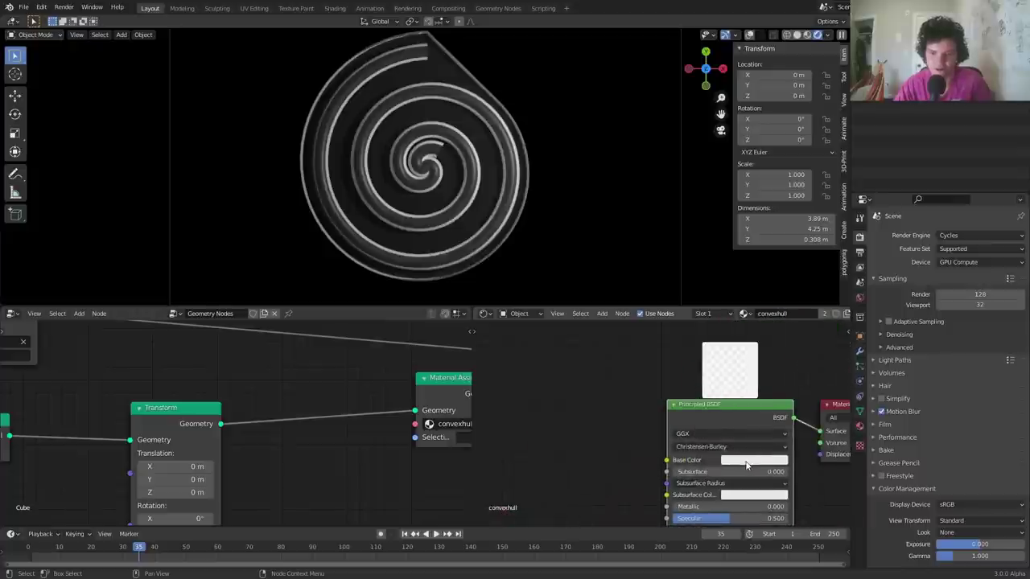
pyautogui.click(746, 465)
pyautogui.click(767, 386)
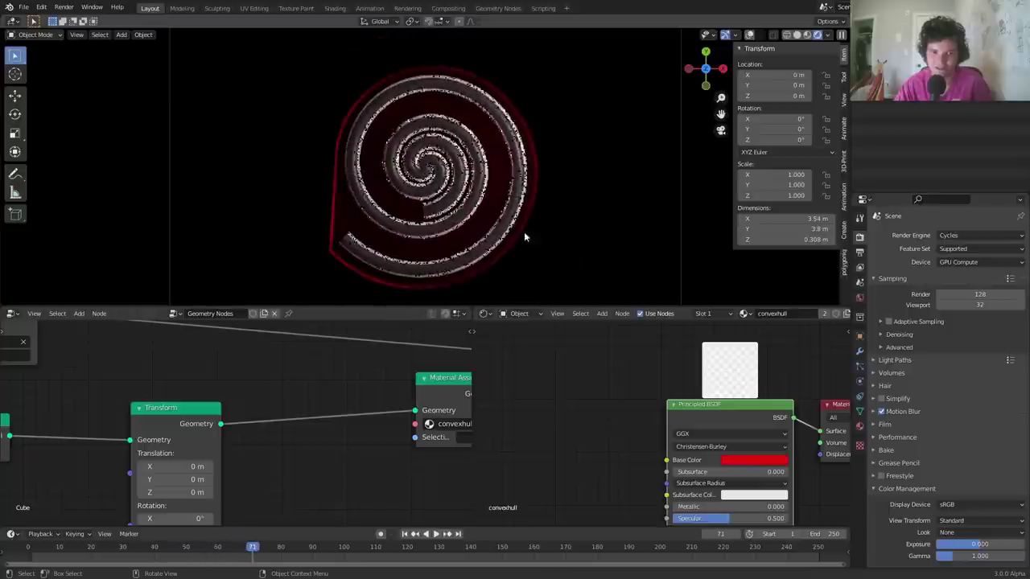
pyautogui.hotkey('ctrl', 'z')
pyautogui.click(748, 459)
pyautogui.click(741, 343)
pyautogui.moveTo(741, 343); pyautogui.dragTo(741, 317)
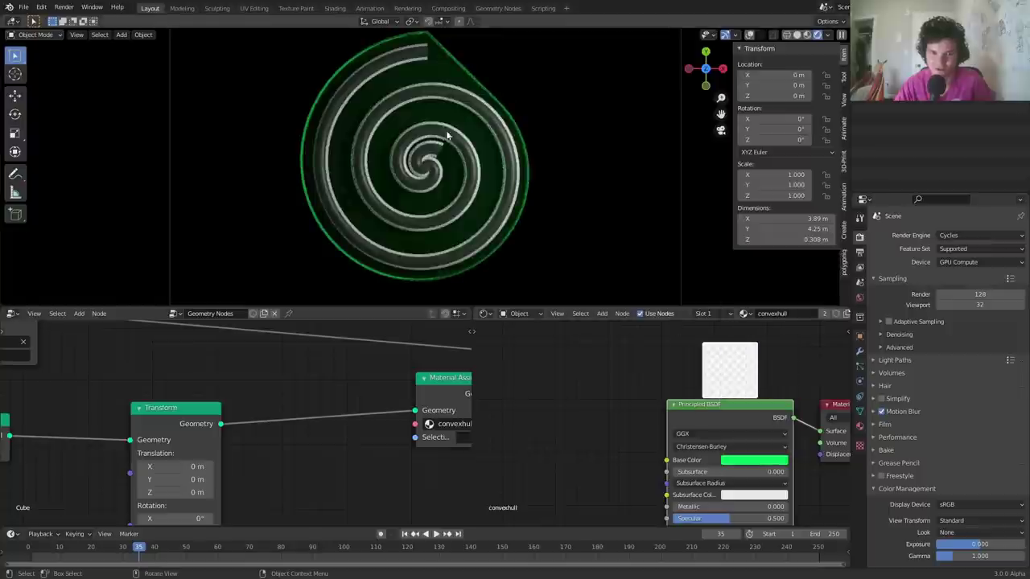
# Switch the shader editor to the spiral material and move the Fresnel node further away from the Principled BSDF
pyautogui.click(744, 313)
pyautogui.click(772, 336)
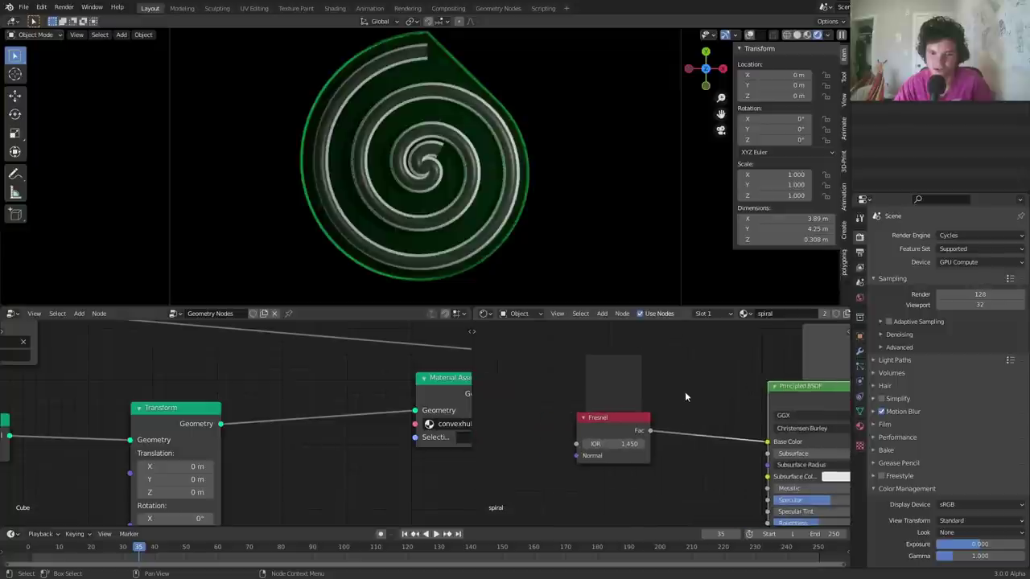
pyautogui.moveTo(617, 424); pyautogui.dragTo(530, 422)
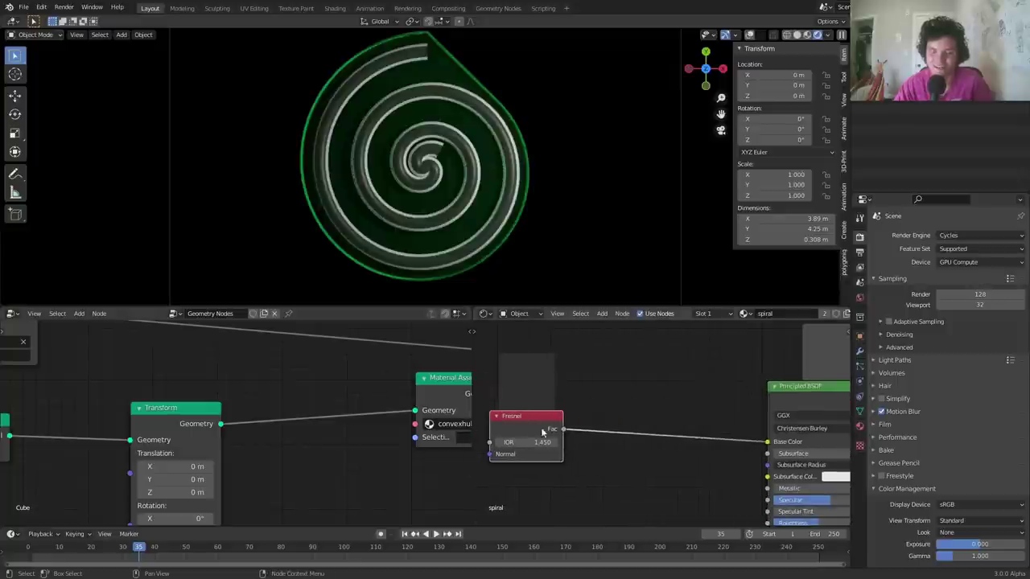
# Try cutting the Fresnel link and picking a plain Base Color for the spiral material, and undo these changes
pyautogui.keyDown('ctrl'); pyautogui.moveTo(726, 428); pyautogui.dragTo(712, 455, button='right'); pyautogui.keyUp('ctrl')
pyautogui.moveTo(700, 451); pyautogui.dragTo(605, 447, button='middle')
pyautogui.click(752, 439)
pyautogui.moveTo(777, 347); pyautogui.dragTo(777, 354)
pyautogui.hotkey('ctrl', 'z')
pyautogui.hotkey('ctrl', 'z')
pyautogui.hotkey('ctrl', 'z')
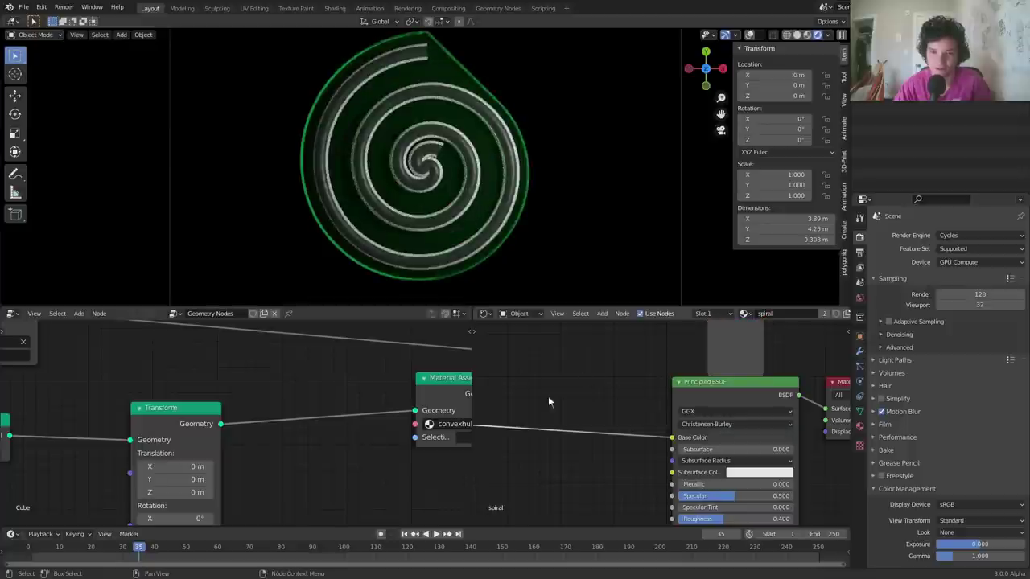
# Insert a Mix node before the spiral material's Base Color and connect the Fresnel output to its Fac input
pyautogui.hotkey('shift', 'a')
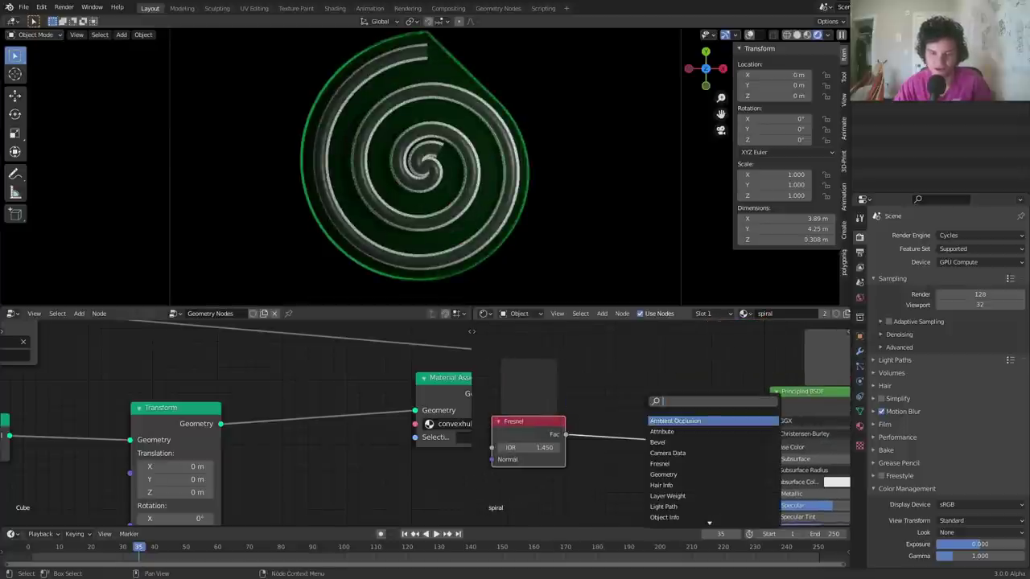
pyautogui.write('mi')
pyautogui.press('Return')
pyautogui.click(649, 460)
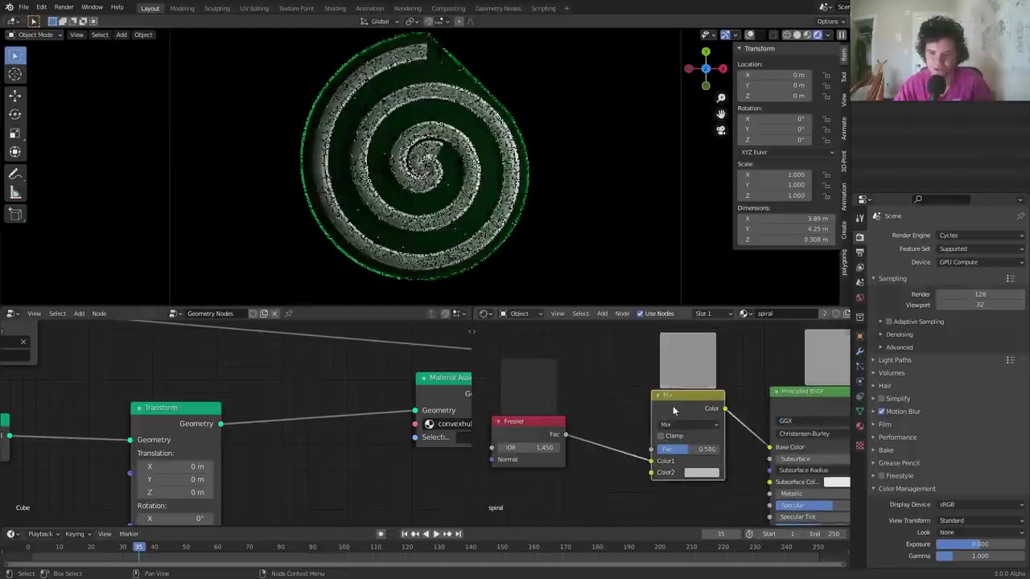
pyautogui.moveTo(650, 462); pyautogui.dragTo(650, 449)
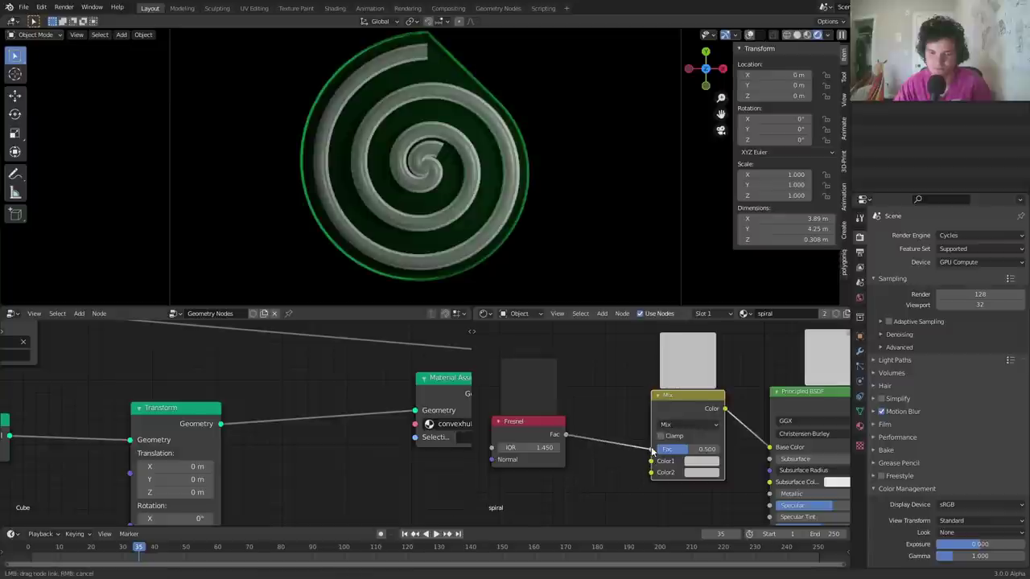
# Set the Mix node's Color1 to green and its Color2 to black, changing Color2 to deep blue
pyautogui.click(701, 473)
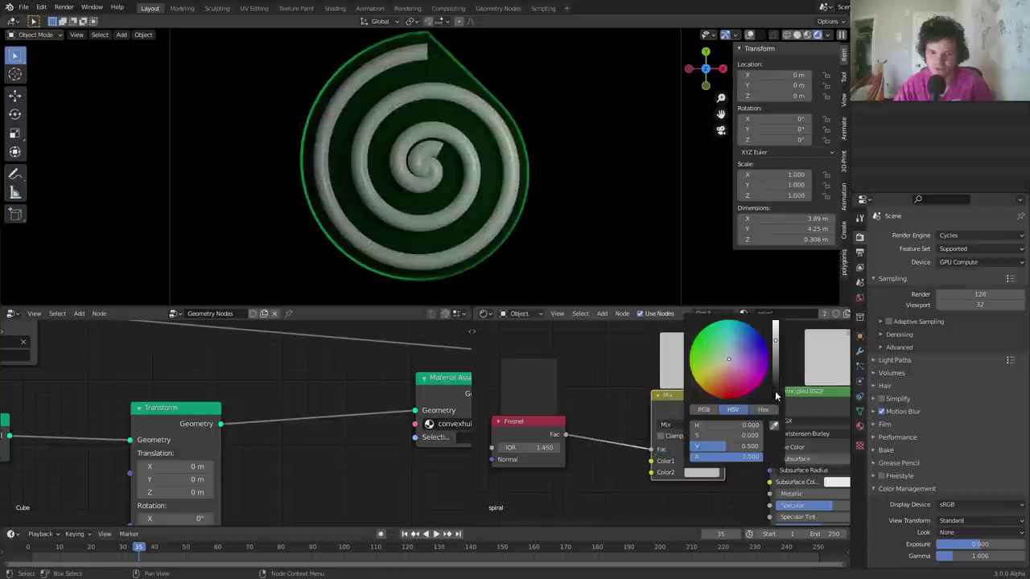
pyautogui.moveTo(776, 395); pyautogui.dragTo(776, 407)
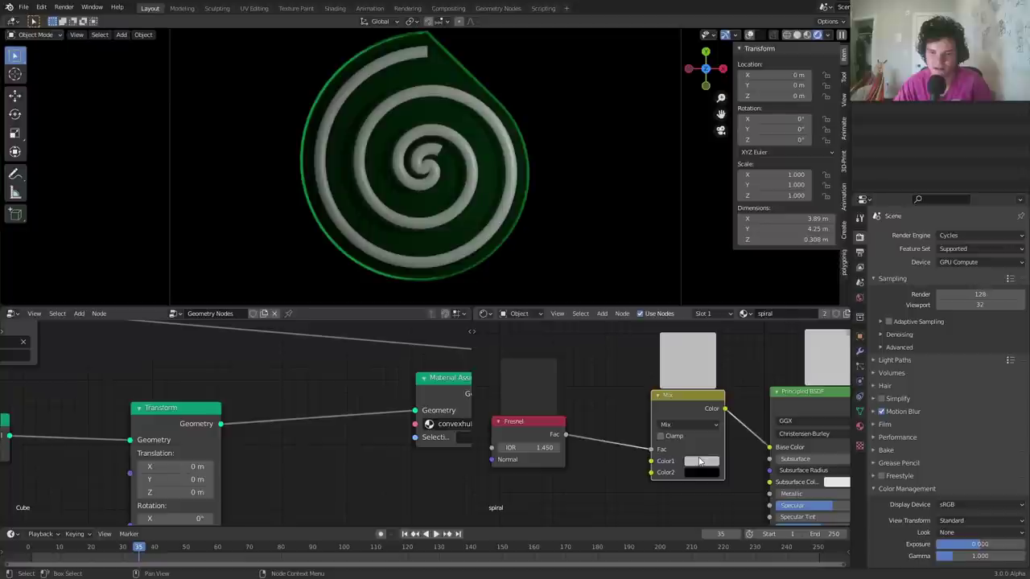
pyautogui.click(700, 461)
pyautogui.click(717, 330)
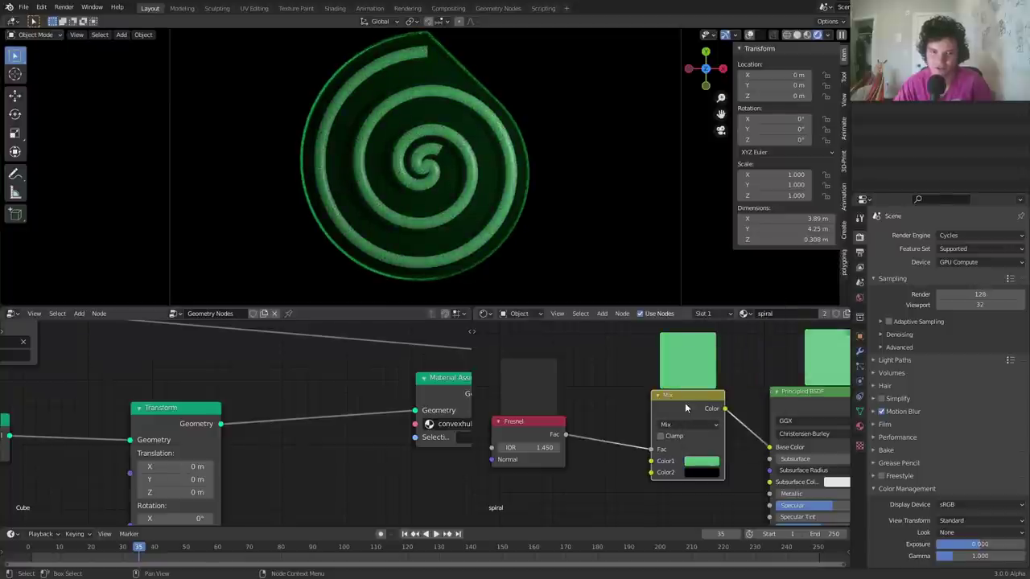
pyautogui.click(702, 472)
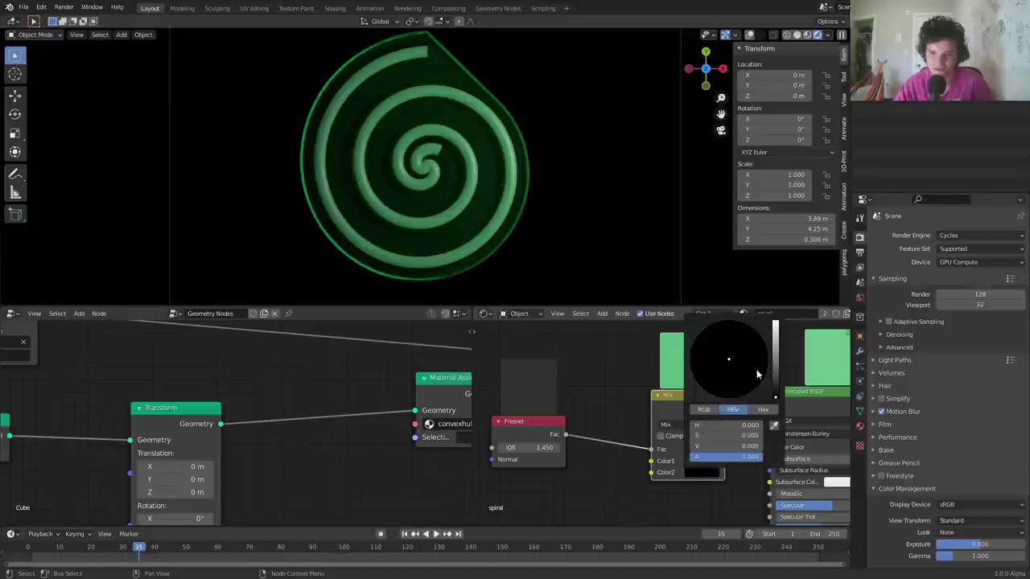
pyautogui.click(774, 351)
pyautogui.moveTo(747, 352); pyautogui.dragTo(765, 342)
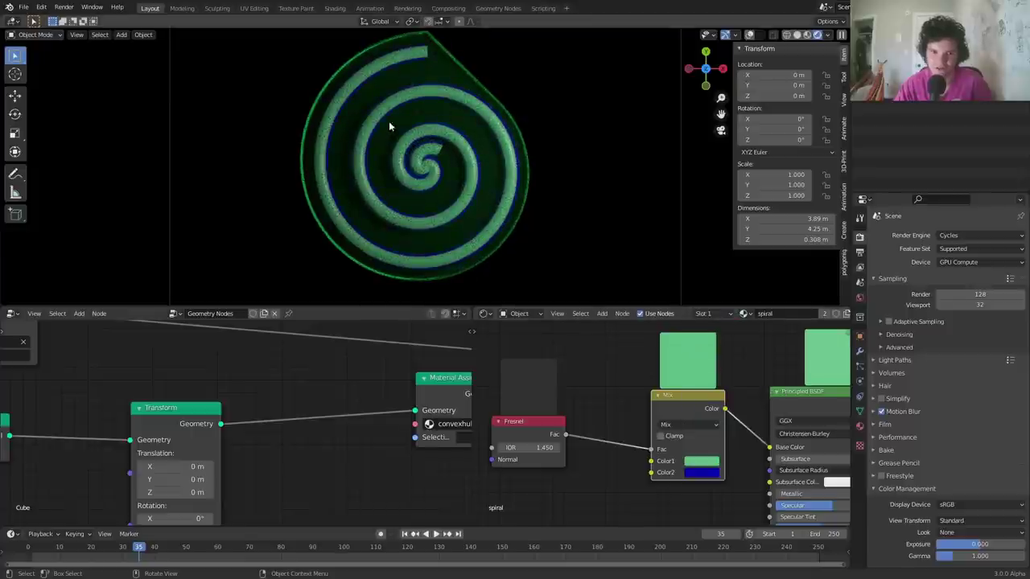
# Replace the Mix node with a ColorRamp node between the Fresnel and the Principled BSDF's Base Color
pyautogui.press('x')
pyautogui.moveTo(556, 429); pyautogui.dragTo(769, 448)
pyautogui.hotkey('shift', 'a')
pyautogui.click(701, 391)
pyautogui.write('col')
pyautogui.press('Return')
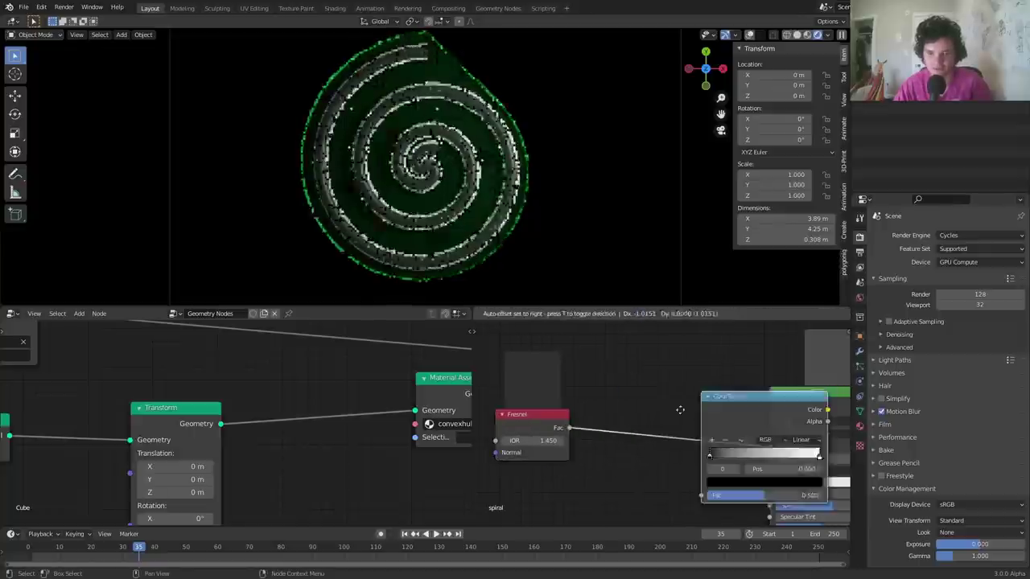
pyautogui.click(642, 445)
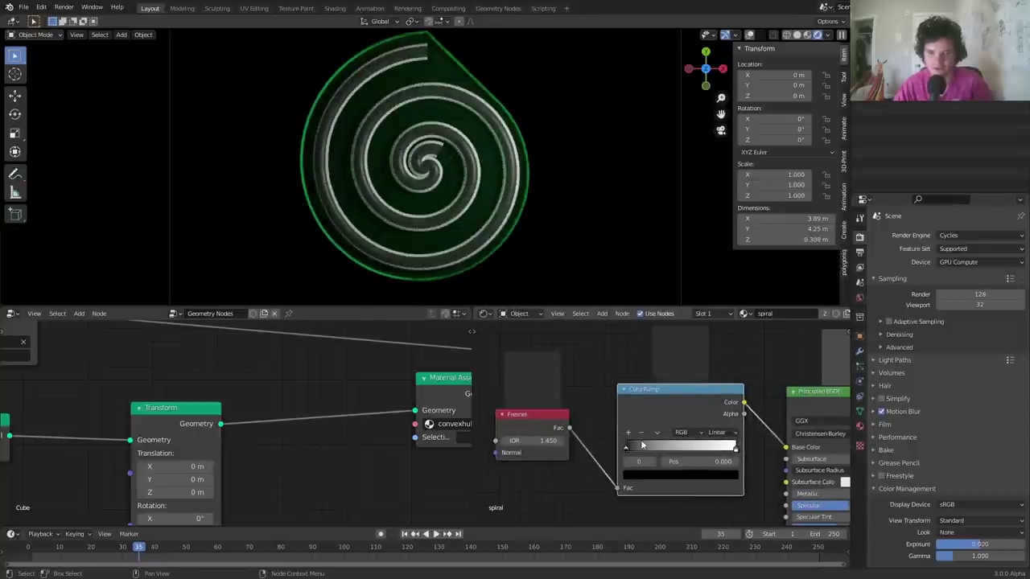
# Try a light blue ColorRamp end stop at position 0.740, and remove the ColorRamp while keeping the Fresnel link to Base Color
pyautogui.click(663, 475)
pyautogui.click(691, 364)
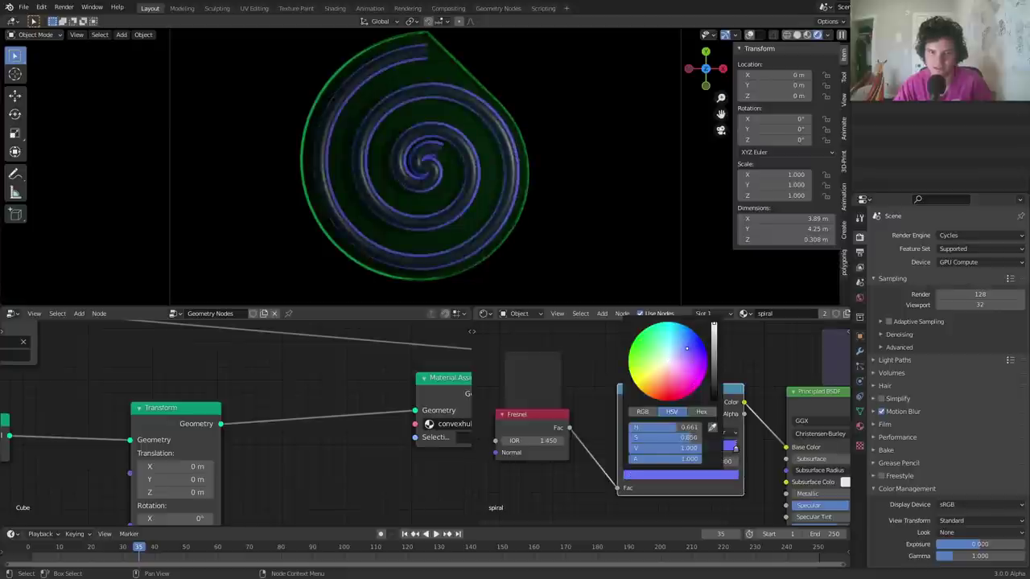
pyautogui.moveTo(715, 462); pyautogui.dragTo(682, 461)
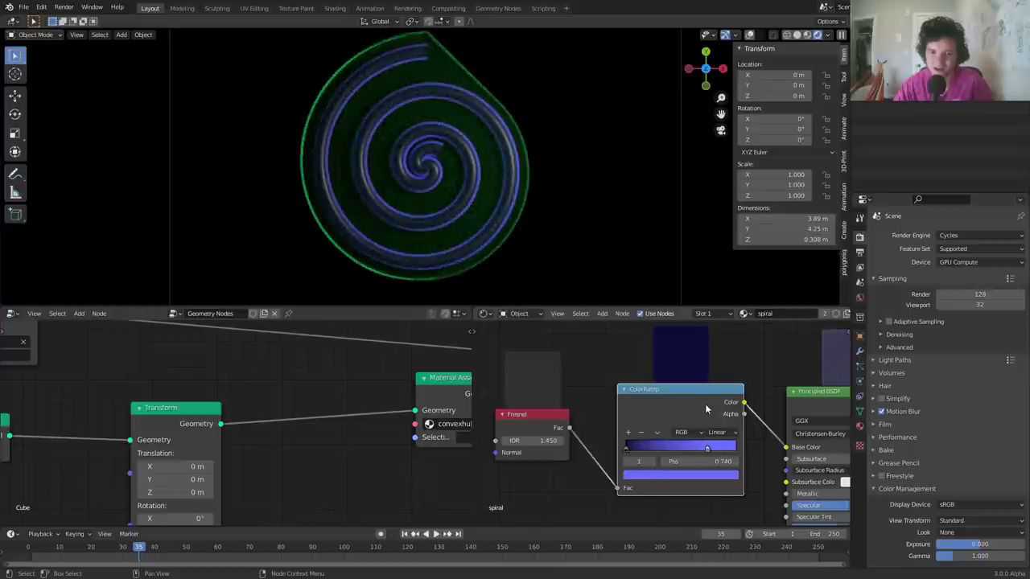
pyautogui.hotkey('ctrl', 'x')
# Play a short stretch of the animation with the green hull and save the file
pyautogui.press('space')
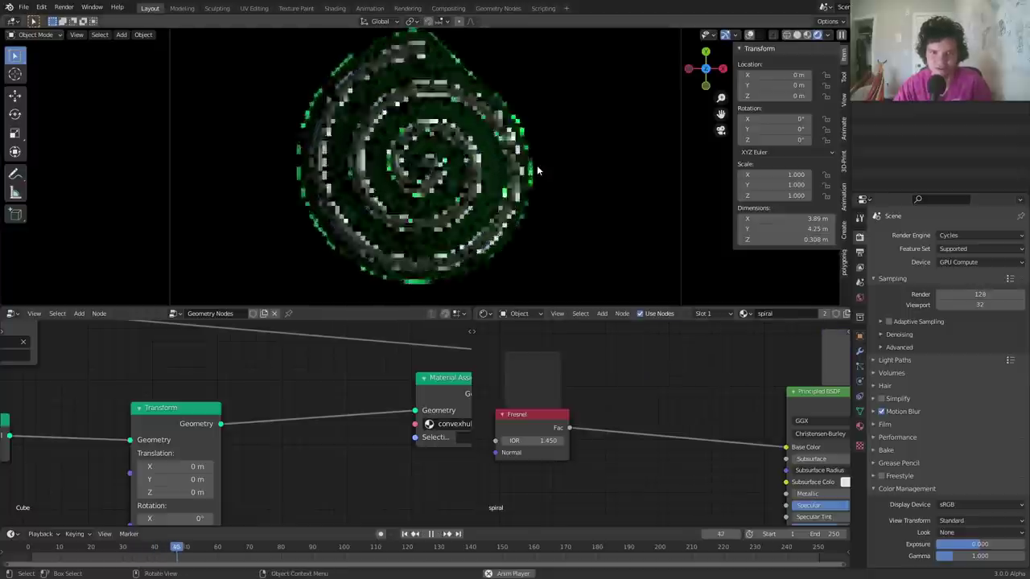
pyautogui.press('space')
pyautogui.hotkey('ctrl', 's')
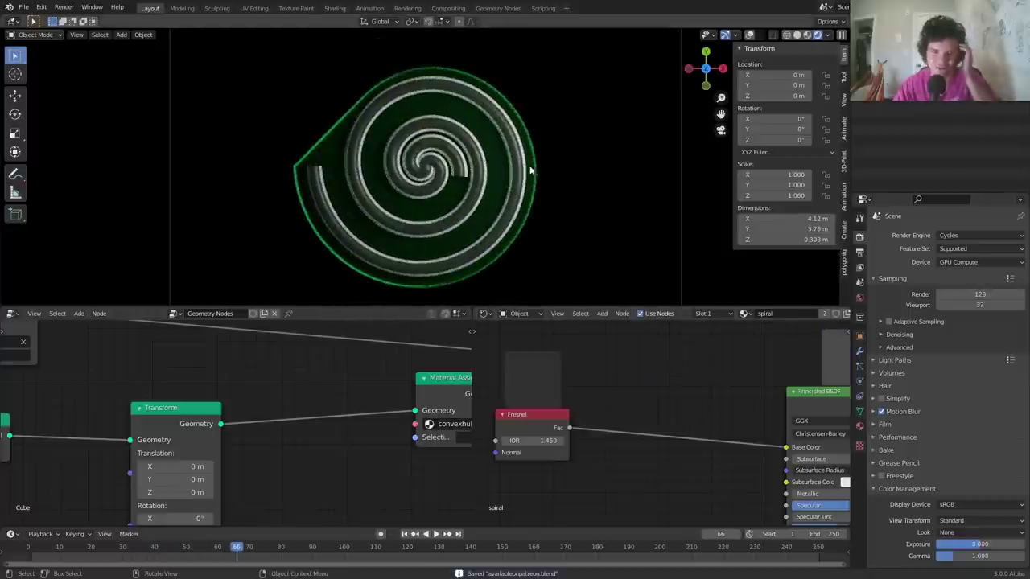
# Look over the spiral's geometry node tree while playing the animation
pyautogui.scroll(-5, 199, 437)
pyautogui.scroll(1, 73, 423)
pyautogui.moveTo(65, 421); pyautogui.dragTo(348, 412, button='middle')
pyautogui.press('space')
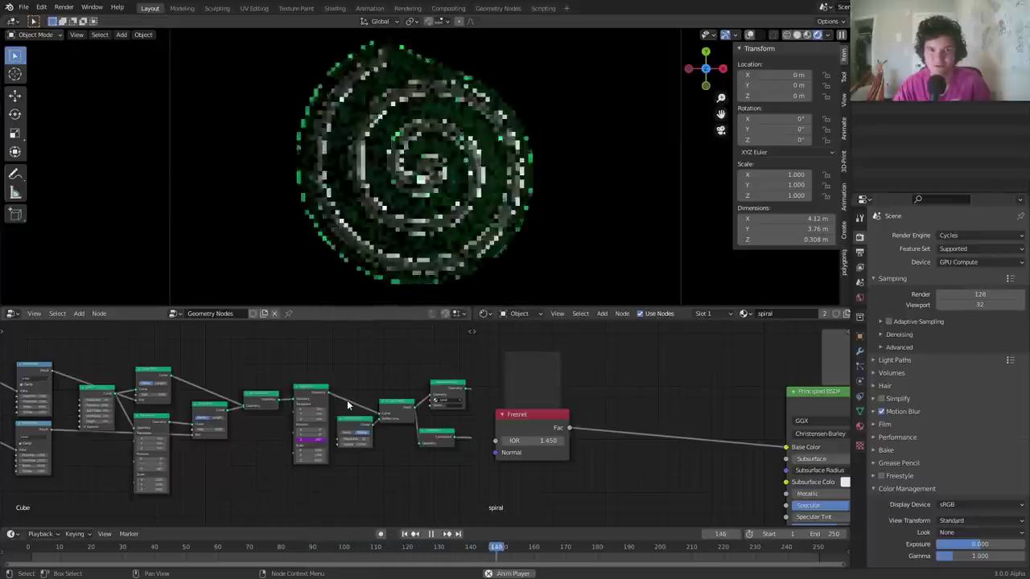
pyautogui.press('space')
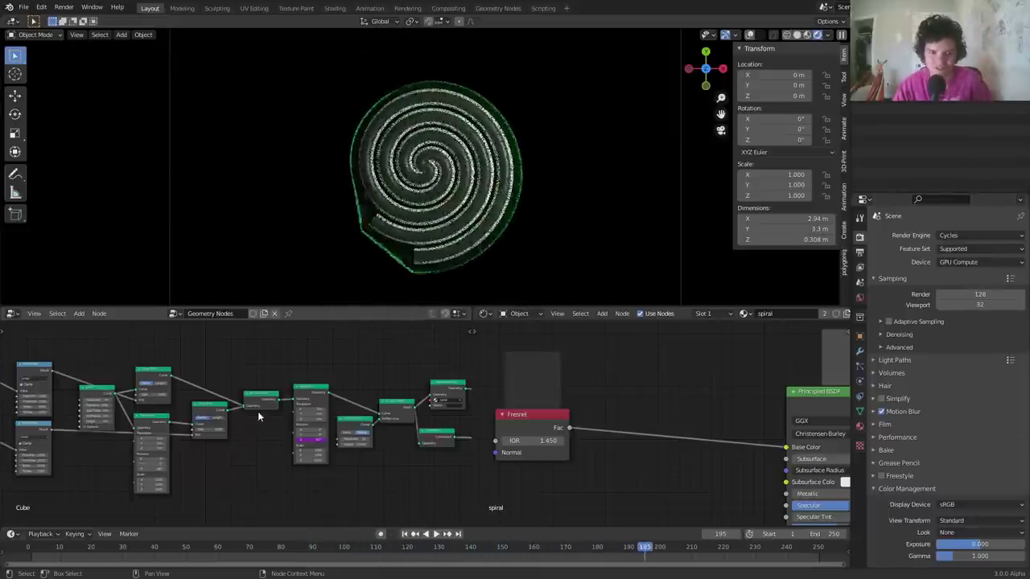
# Move the Spiral node clear of the others, above the Map Range nodes in the geometry node tree
pyautogui.moveTo(348, 405); pyautogui.dragTo(420, 413, button='middle')
pyautogui.scroll(5, 240, 417)
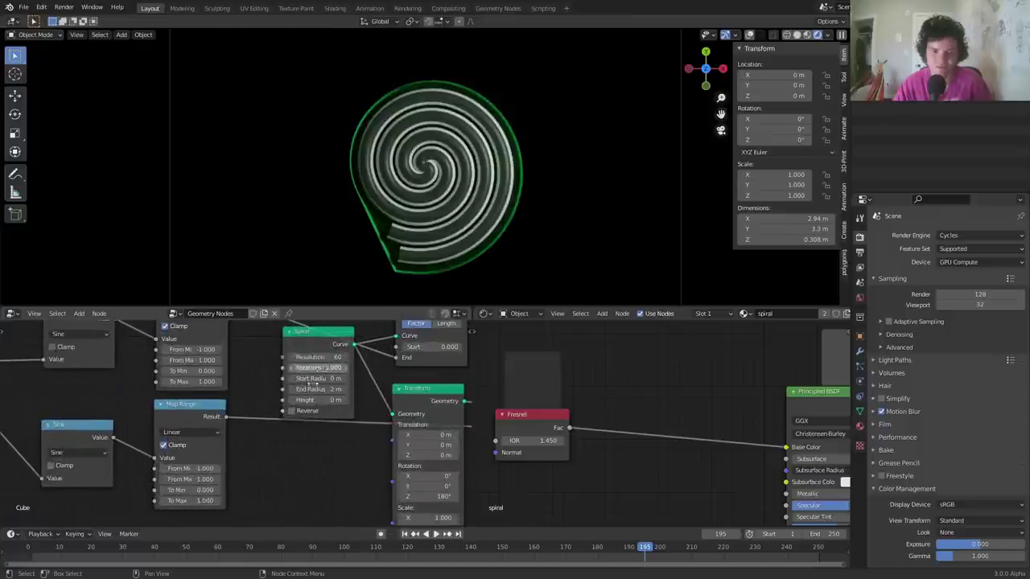
pyautogui.scroll(-4, 272, 384)
pyautogui.moveTo(272, 384); pyautogui.dragTo(272, 448, button='middle')
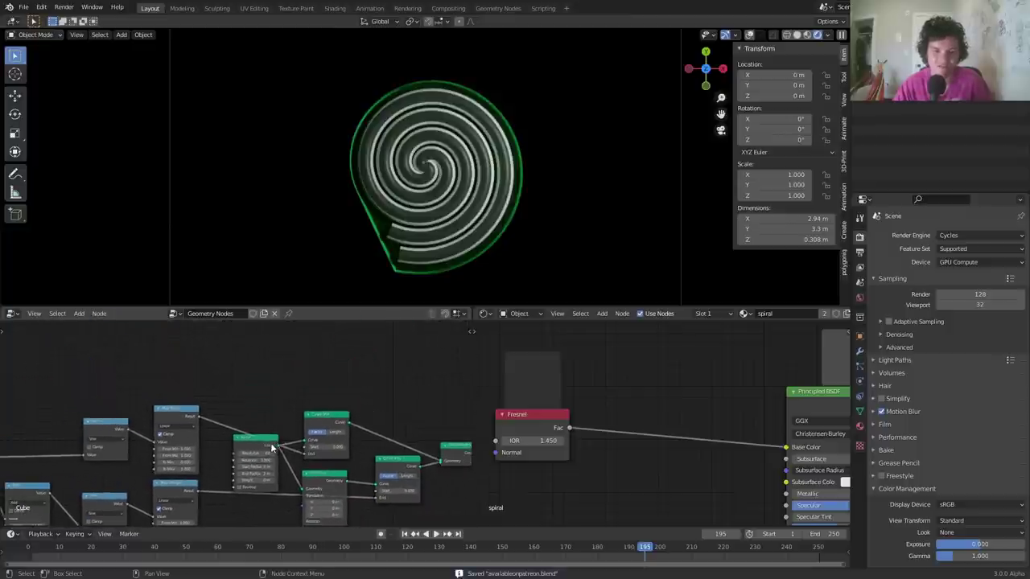
pyautogui.moveTo(256, 445); pyautogui.dragTo(137, 354)
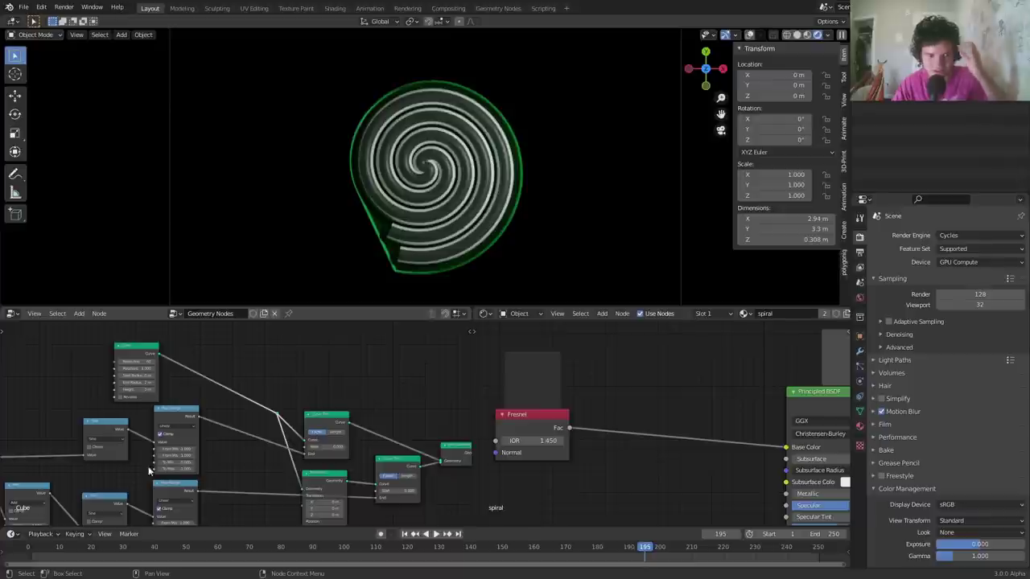
# Set the Spiral node's Start Radius to 0.45 m to open up the centre of the spiral
pyautogui.moveTo(83, 458); pyautogui.dragTo(183, 419, button='middle')
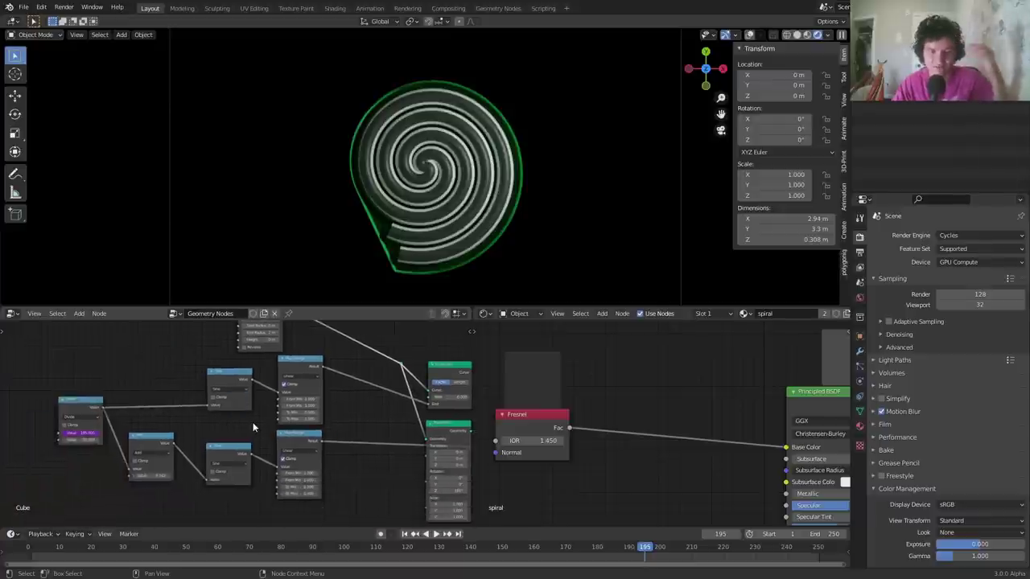
pyautogui.moveTo(271, 423); pyautogui.dragTo(89, 450, button='middle')
pyautogui.moveTo(399, 419); pyautogui.dragTo(452, 448, button='middle')
pyautogui.moveTo(125, 401); pyautogui.dragTo(362, 414, button='middle')
pyautogui.scroll(9, 362, 394)
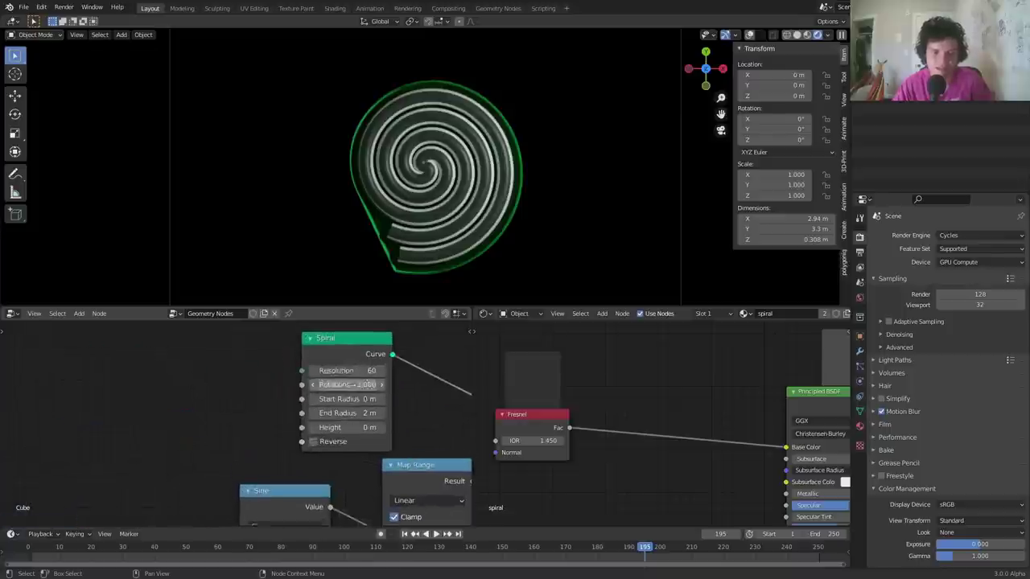
pyautogui.moveTo(362, 373); pyautogui.dragTo(302, 403, button='middle')
pyautogui.moveTo(291, 382); pyautogui.dragTo(287, 371)
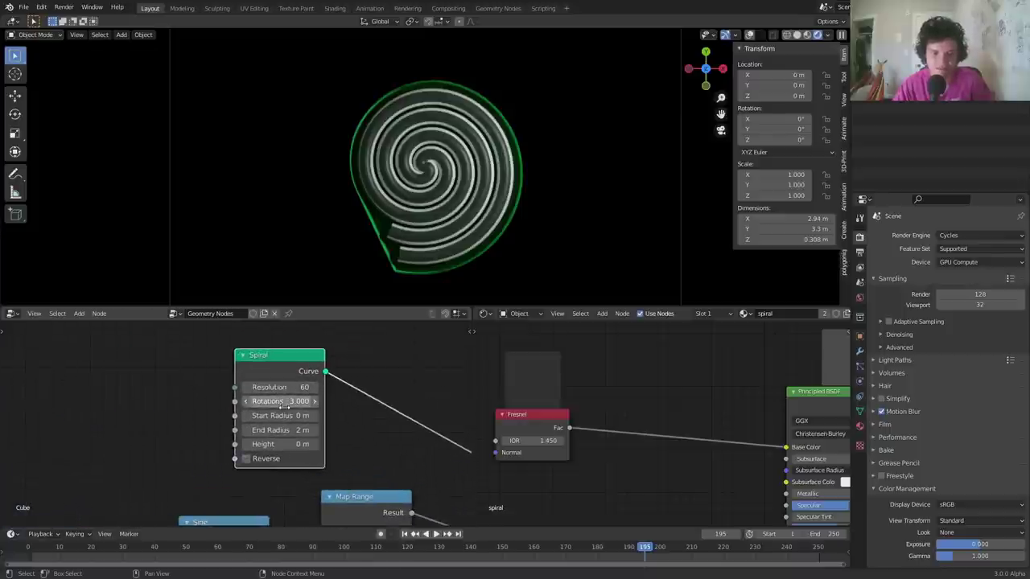
pyautogui.moveTo(282, 415); pyautogui.dragTo(306, 415)
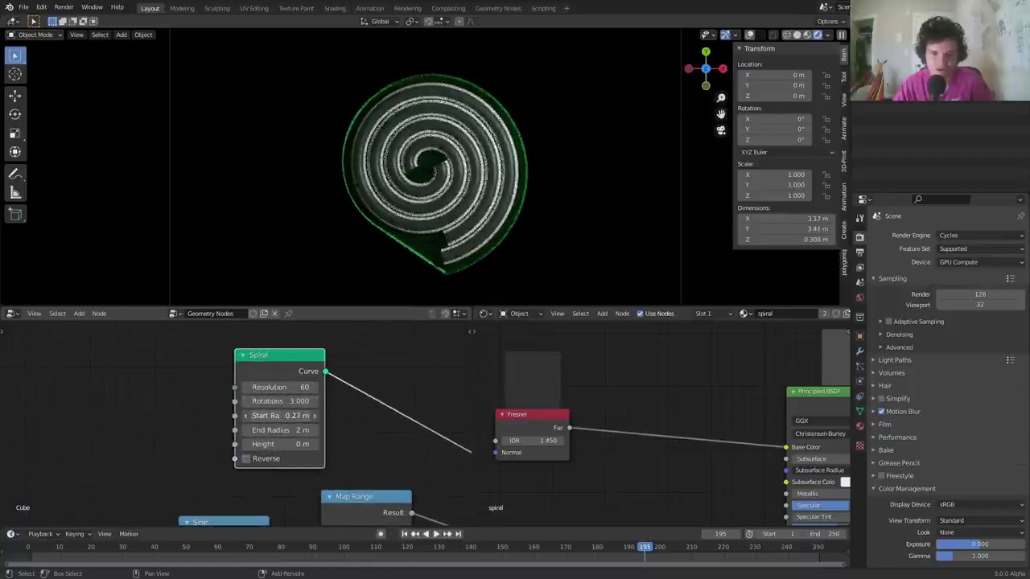
# Play the animation while trying a Start Radius of 1.01 m on the Spiral node, and undo that radius change
pyautogui.press('space')
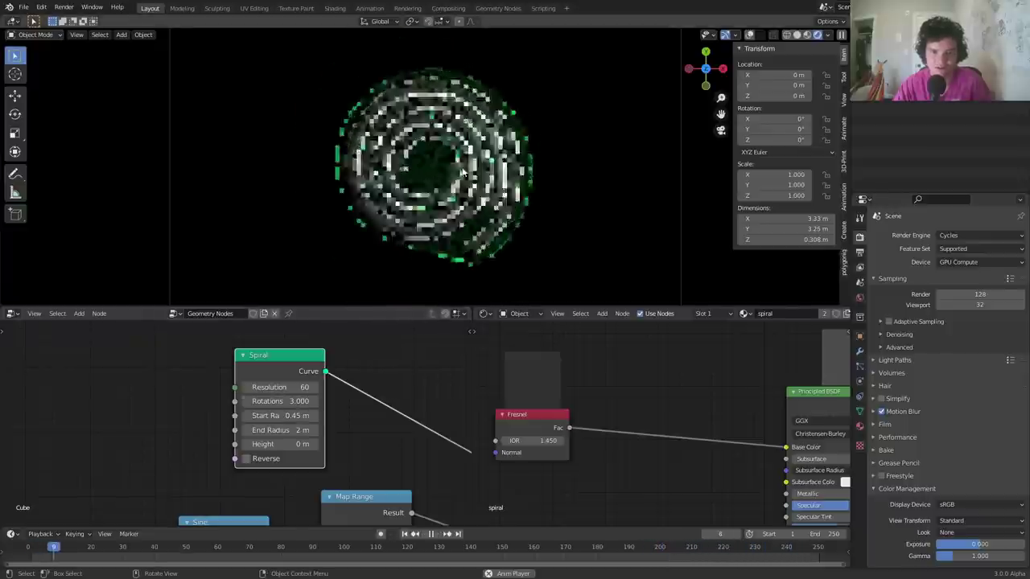
pyautogui.moveTo(297, 414); pyautogui.dragTo(328, 415)
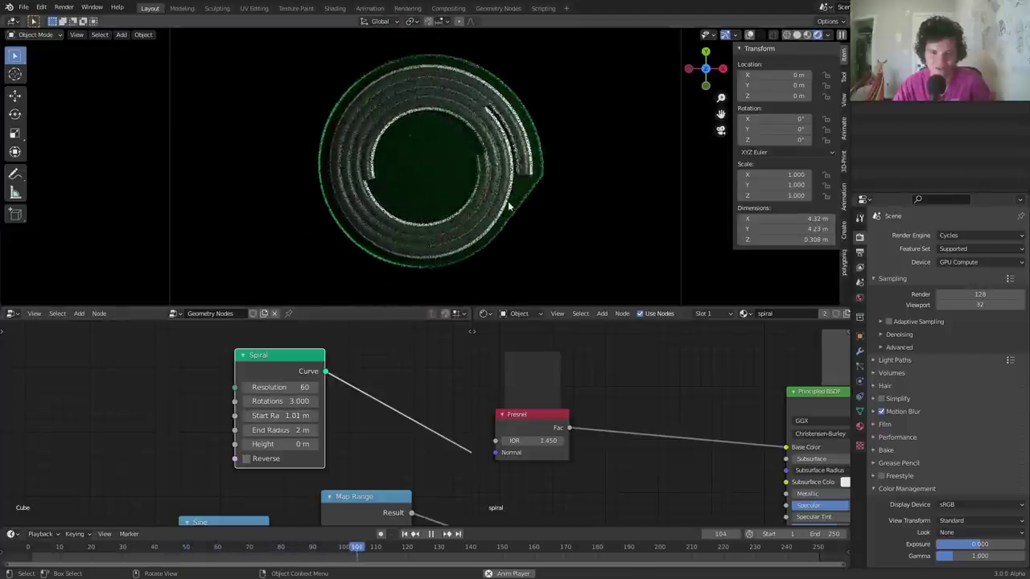
pyautogui.hotkey('ctrl', 'z')
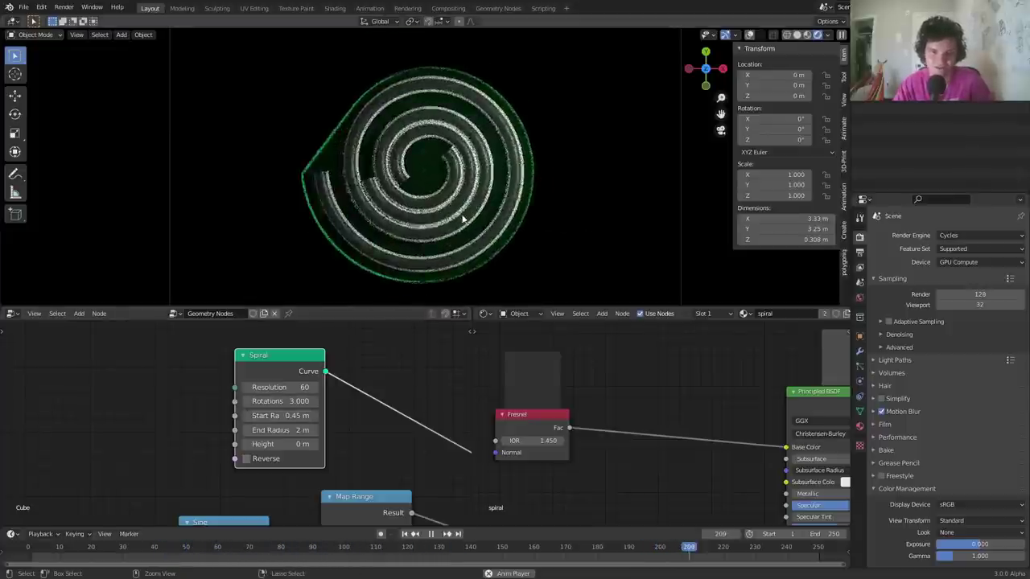
# Set the Spiral node's Height to 1 m while the animation plays
pyautogui.moveTo(279, 444); pyautogui.dragTo(314, 444)
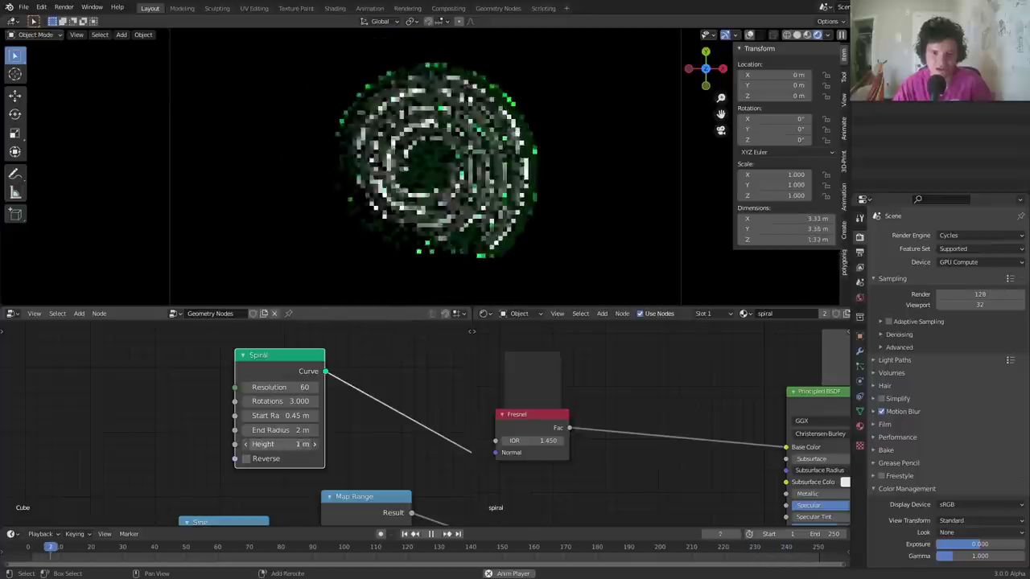
# Undo the last Height change on the Spiral node and return the viewport to the top view
pyautogui.moveTo(448, 186); pyautogui.dragTo(440, 241, button='middle')
pyautogui.hotkey('ctrl', 'z')
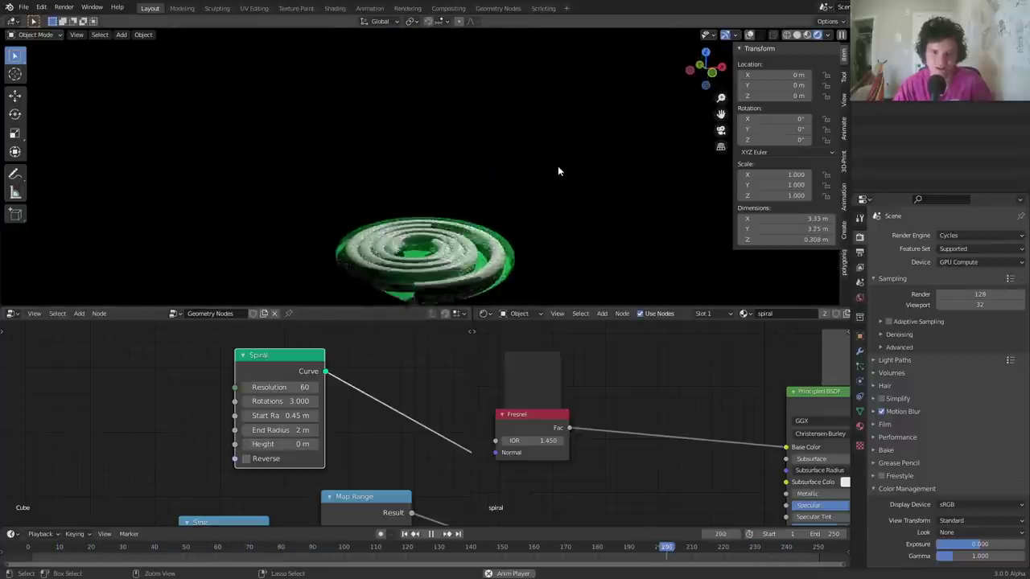
pyautogui.click(714, 56)
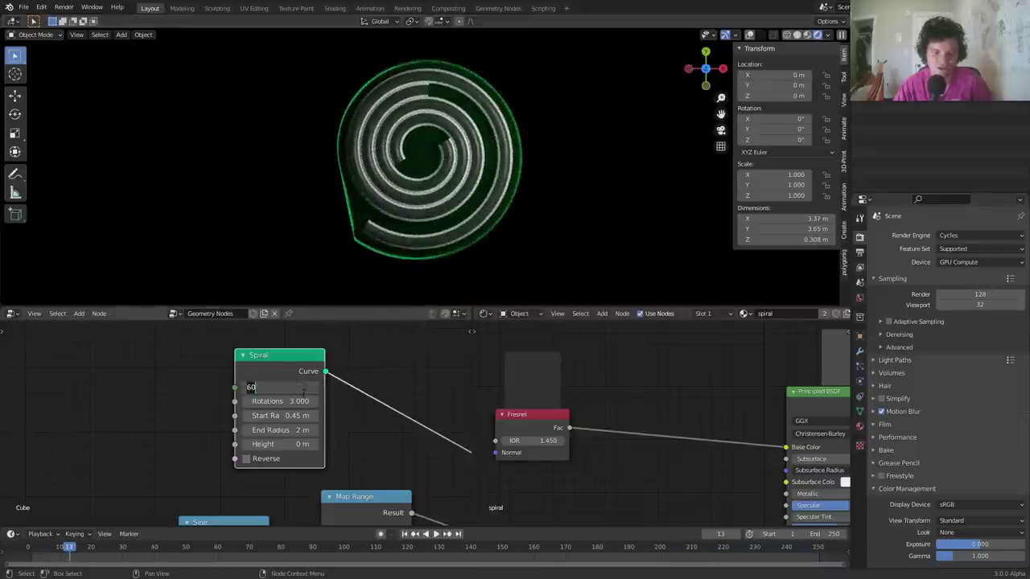
# Try low Resolution values of 6 and 5 on the Spiral node while the animation plays
pyautogui.write('6')
pyautogui.press('Return')
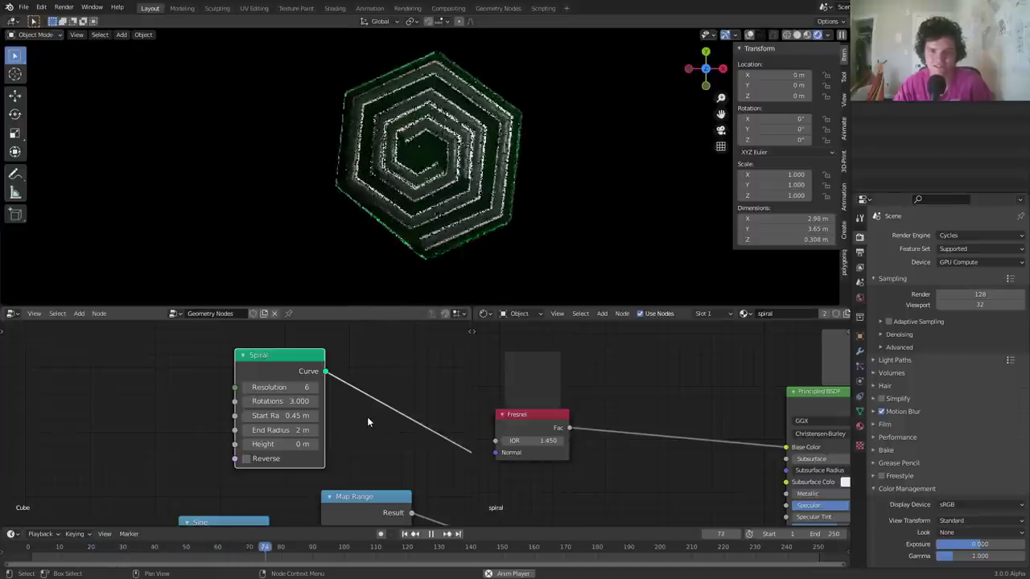
pyautogui.click(295, 388)
pyautogui.write('5')
pyautogui.press('Return')
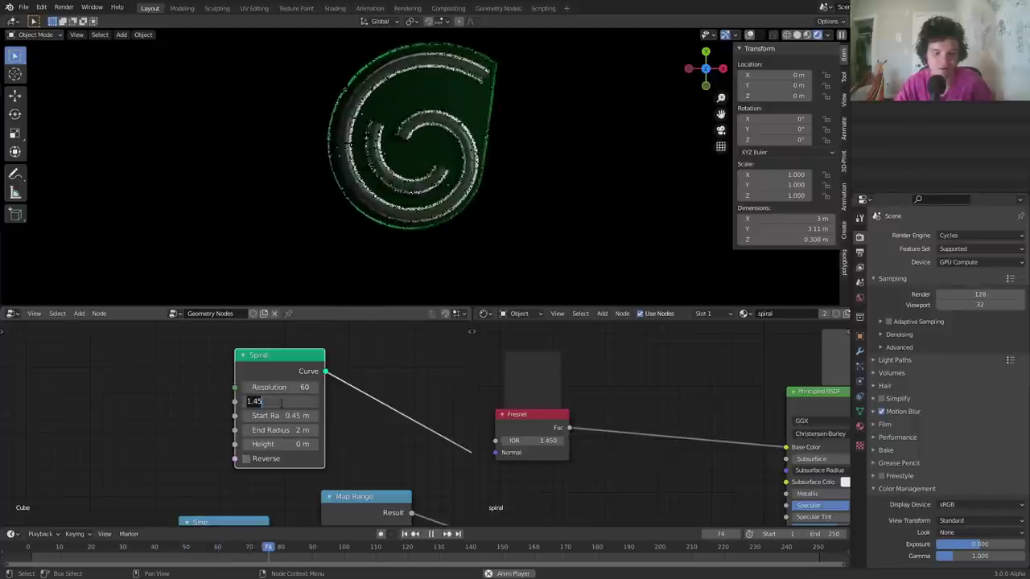
# Try 4 rotations on the Spiral node, and set its Rotations value to 3
pyautogui.click(277, 402)
pyautogui.write('4')
pyautogui.press('Return')
pyautogui.click(277, 401)
pyautogui.write('3')
pyautogui.press('Return')
# Try a different End Radius on the Spiral node, undo that change and resume the animation
pyautogui.press('space')
pyautogui.moveTo(274, 429); pyautogui.dragTo(318, 429)
pyautogui.hotkey('ctrl', 'z')
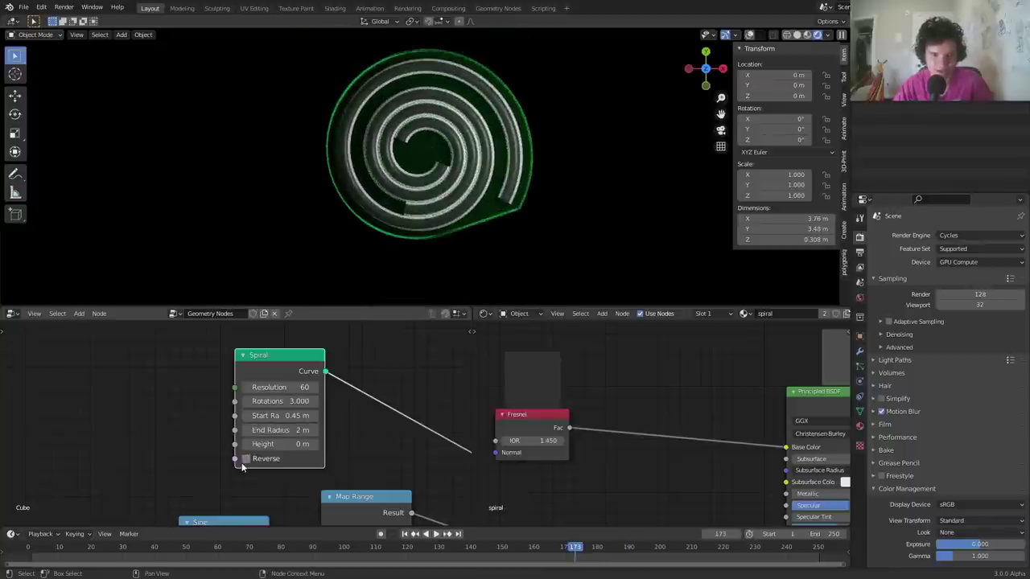
pyautogui.press('space')
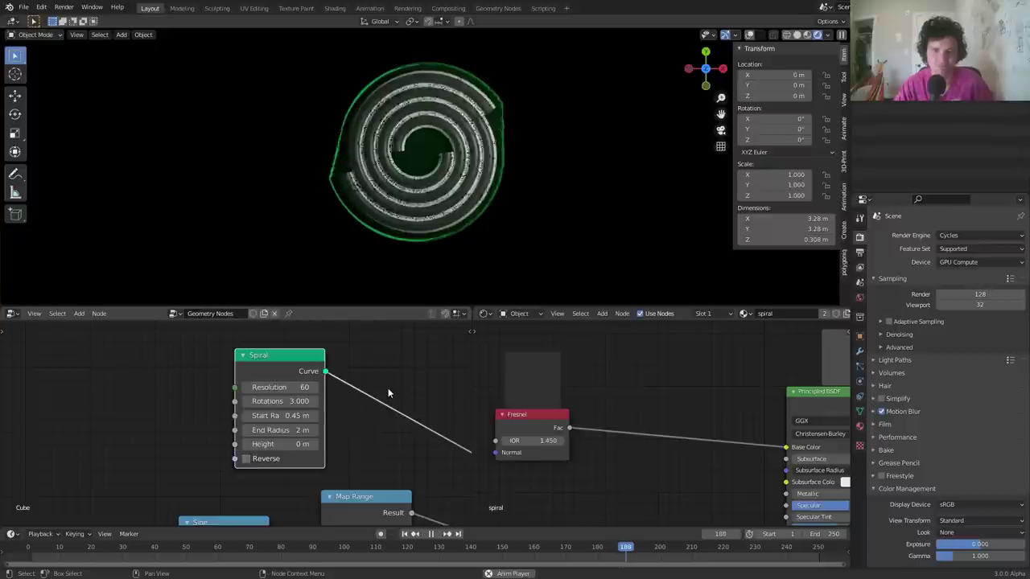
# Set the Spiral node's Start Radius to 0 m and stop the animation playback
pyautogui.click(293, 415)
pyautogui.write('0')
pyautogui.press('Return')
pyautogui.press('space')
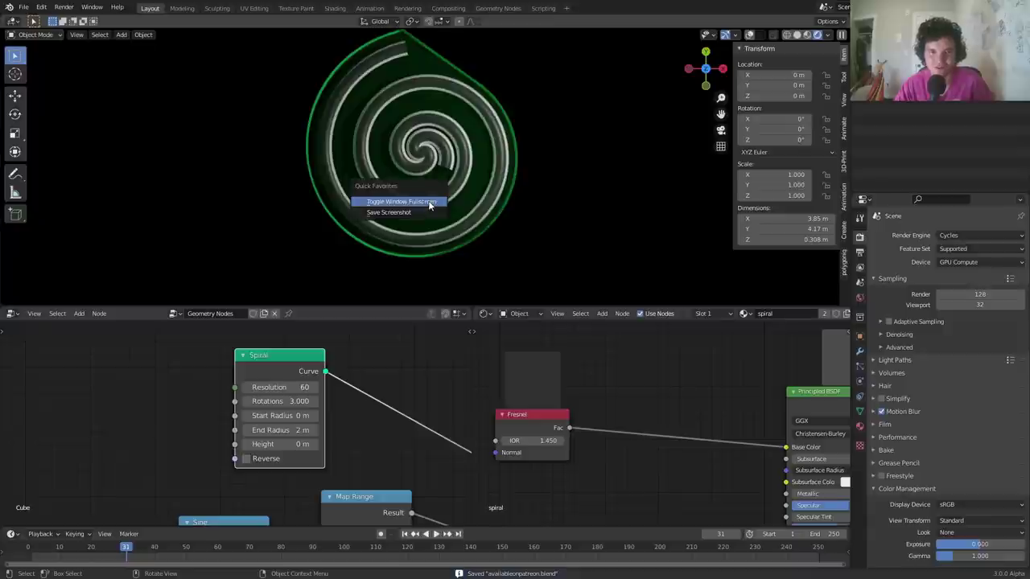
# Leave the window's fullscreen mode, switch to OBS and activate Scene 2
pyautogui.click(429, 206)
pyautogui.click(382, 569)
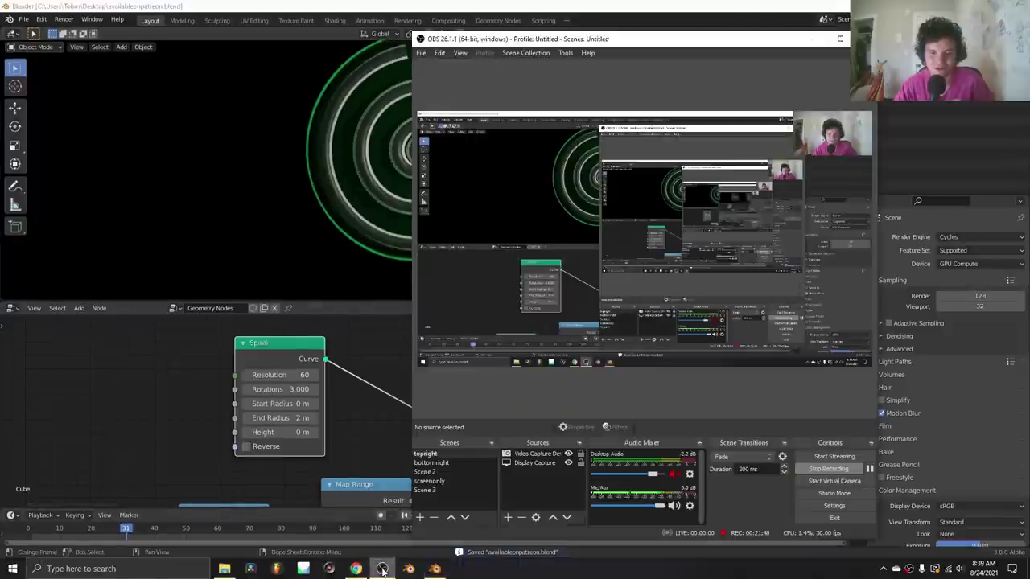
pyautogui.click(439, 481)
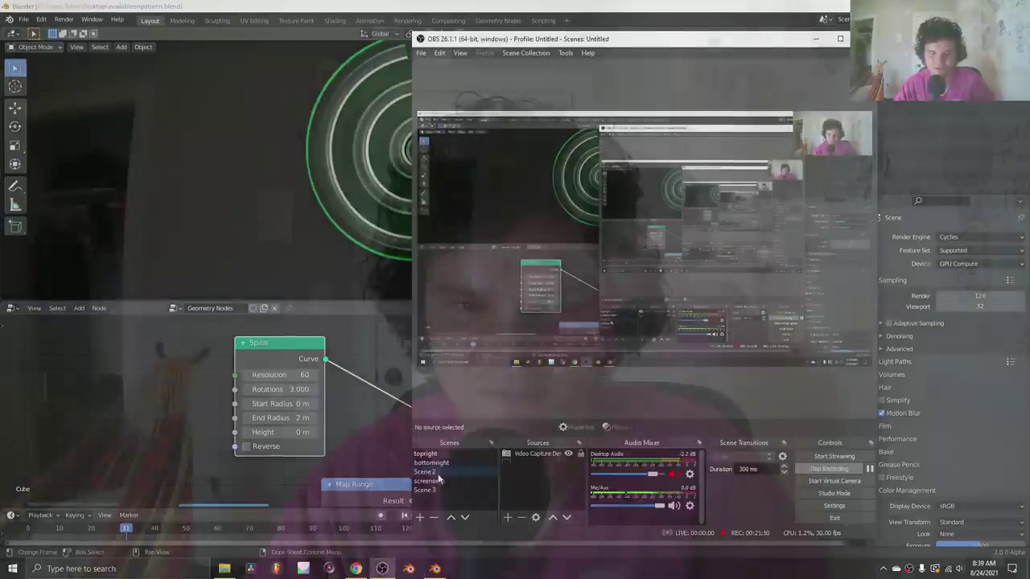